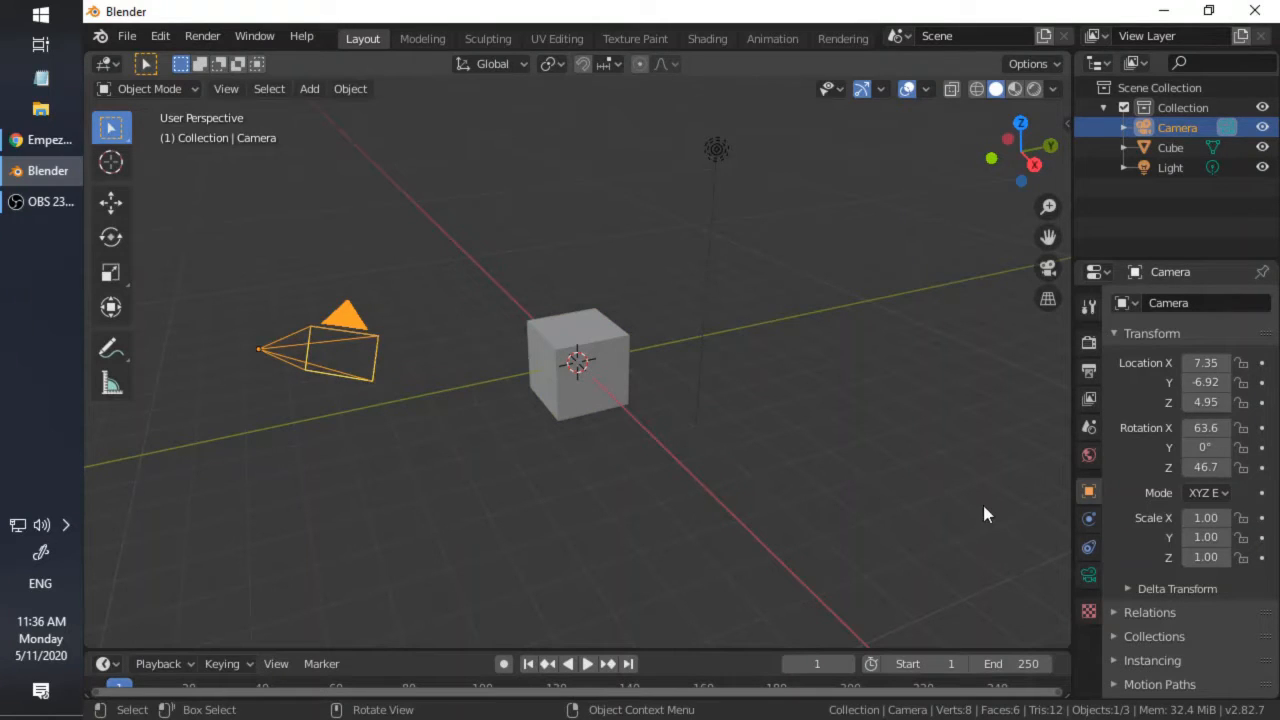
Step: Display the camera's lens settings in a widened properties area and set its focal length to 81 mm
left_click(1088, 577)
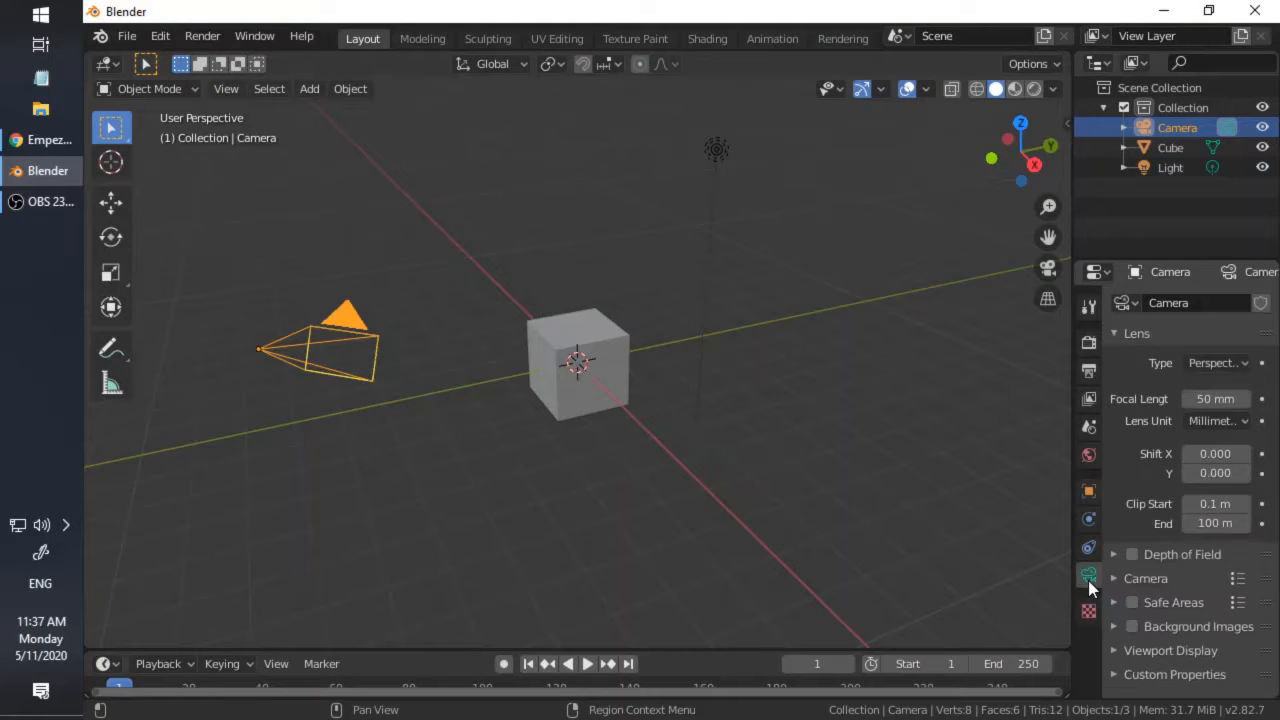
left_click(600, 357)
scroll(1095, 600, "down", 1)
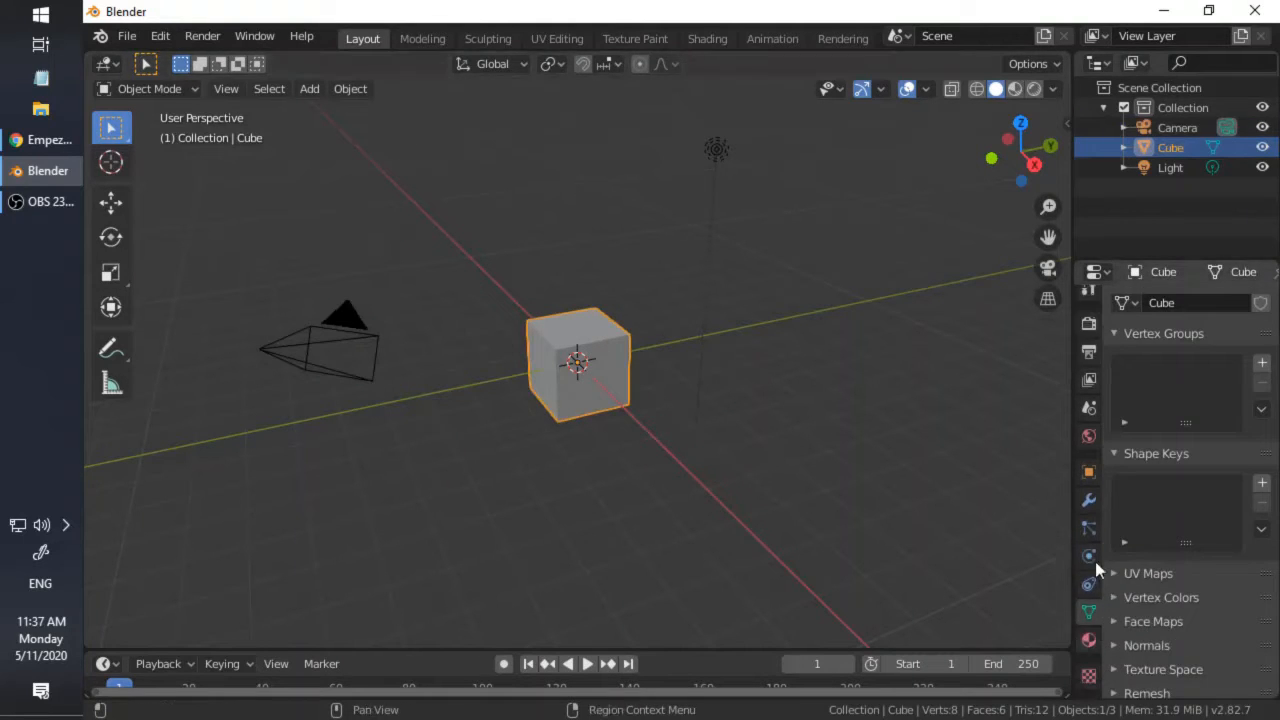
left_click(357, 340)
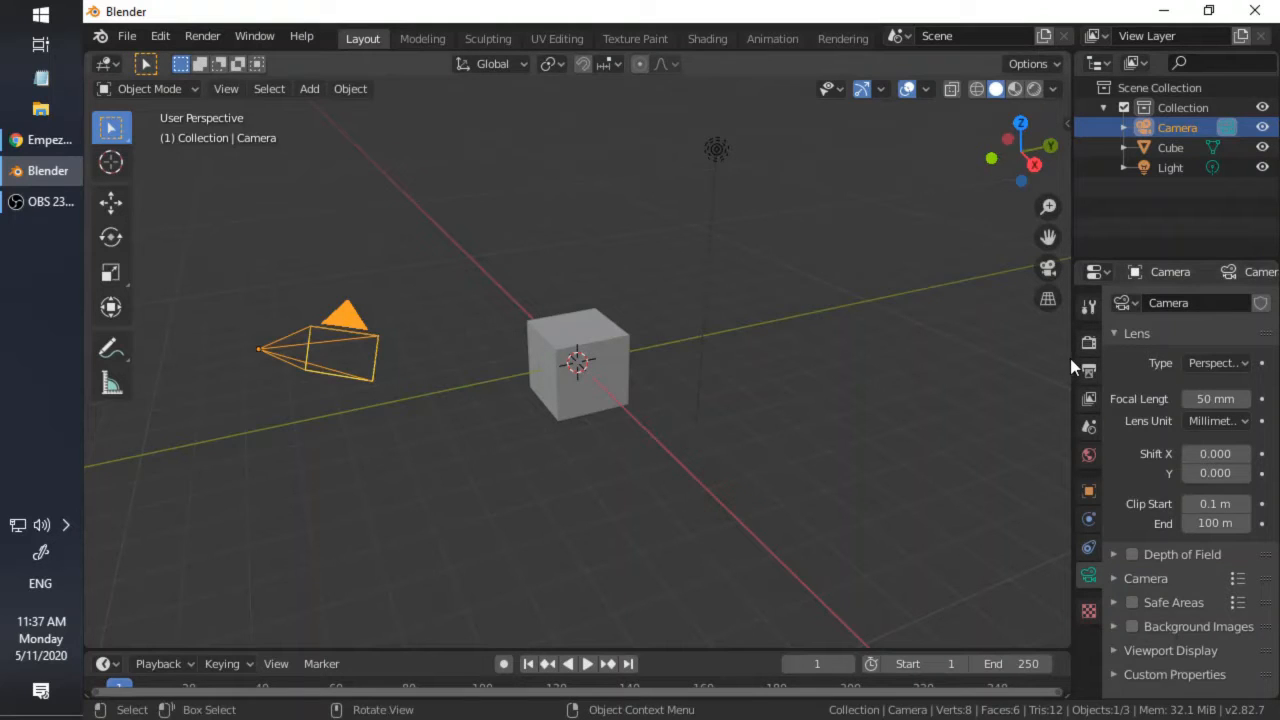
left_click_drag(1070, 358, 953, 362)
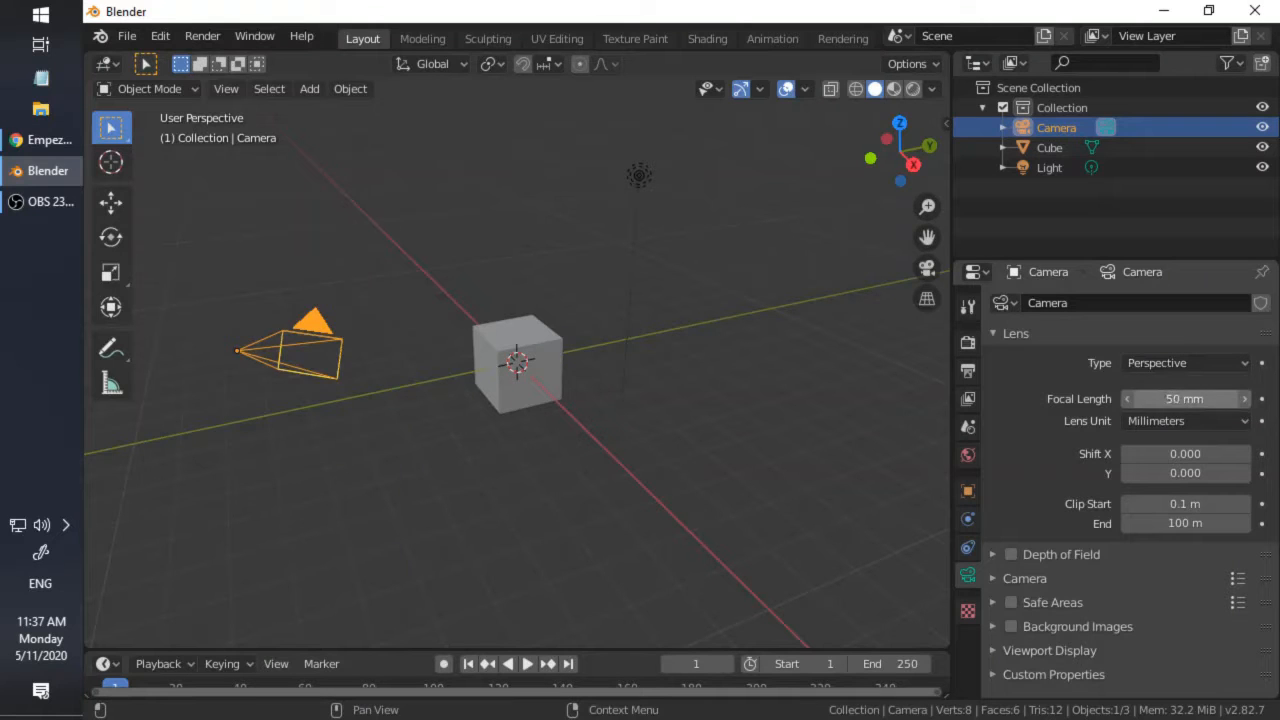
mouse_move(1185, 398)
left_mouse_down()
mouse_move(1250, 398)
mouse_move(1120, 398)
mouse_move(1240, 398)
mouse_move(1200, 398)
left_mouse_up()
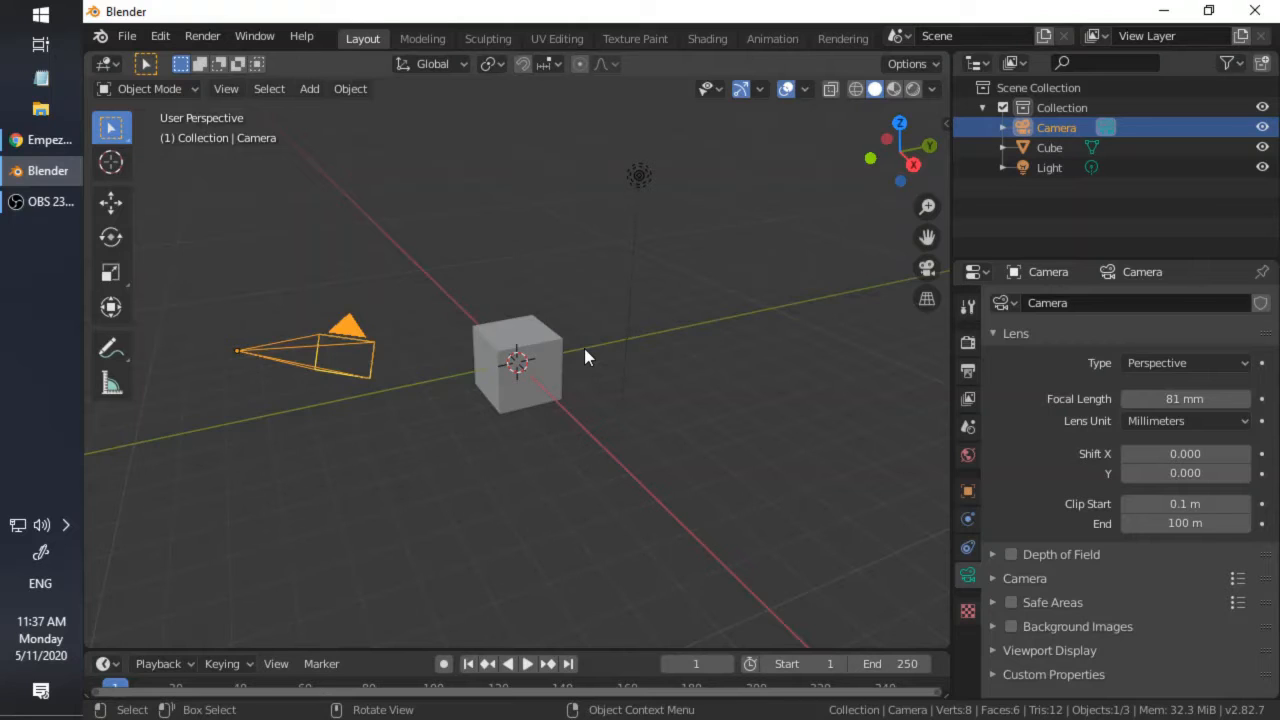
Step: Compare the camera's framing of the cube with the user perspective by switching between both views
key("KP_0")
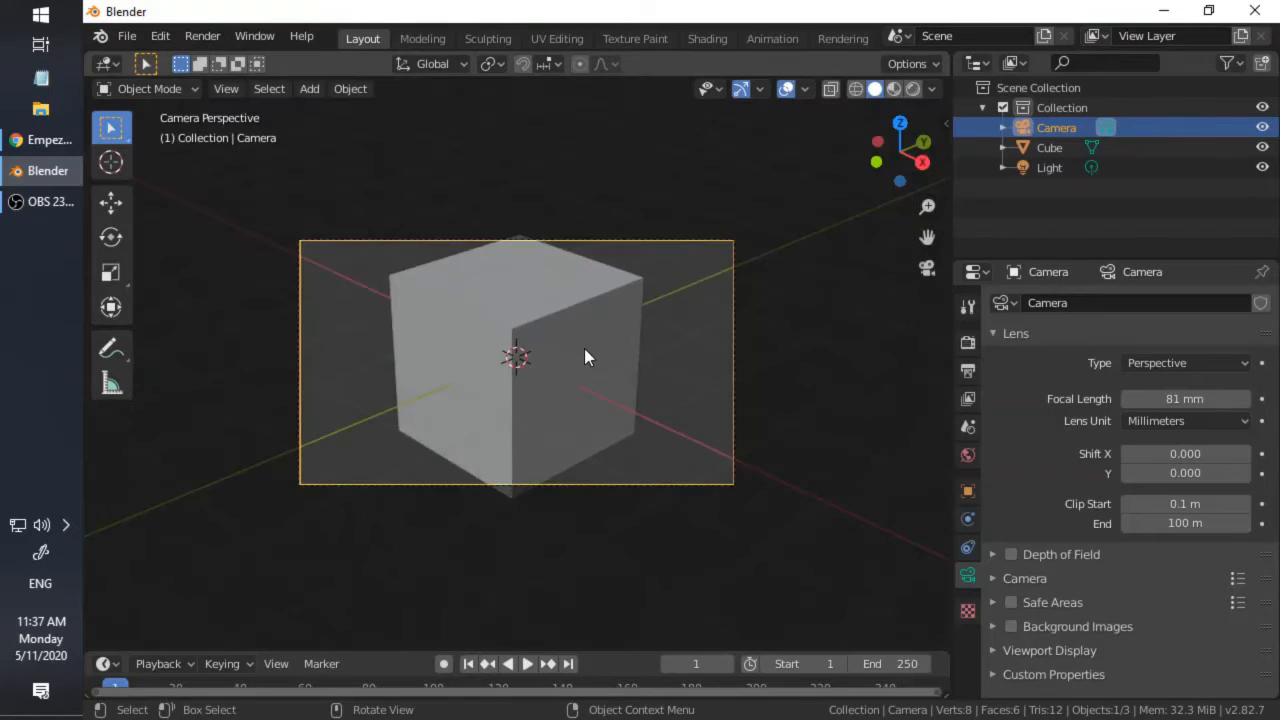
key("KP_0")
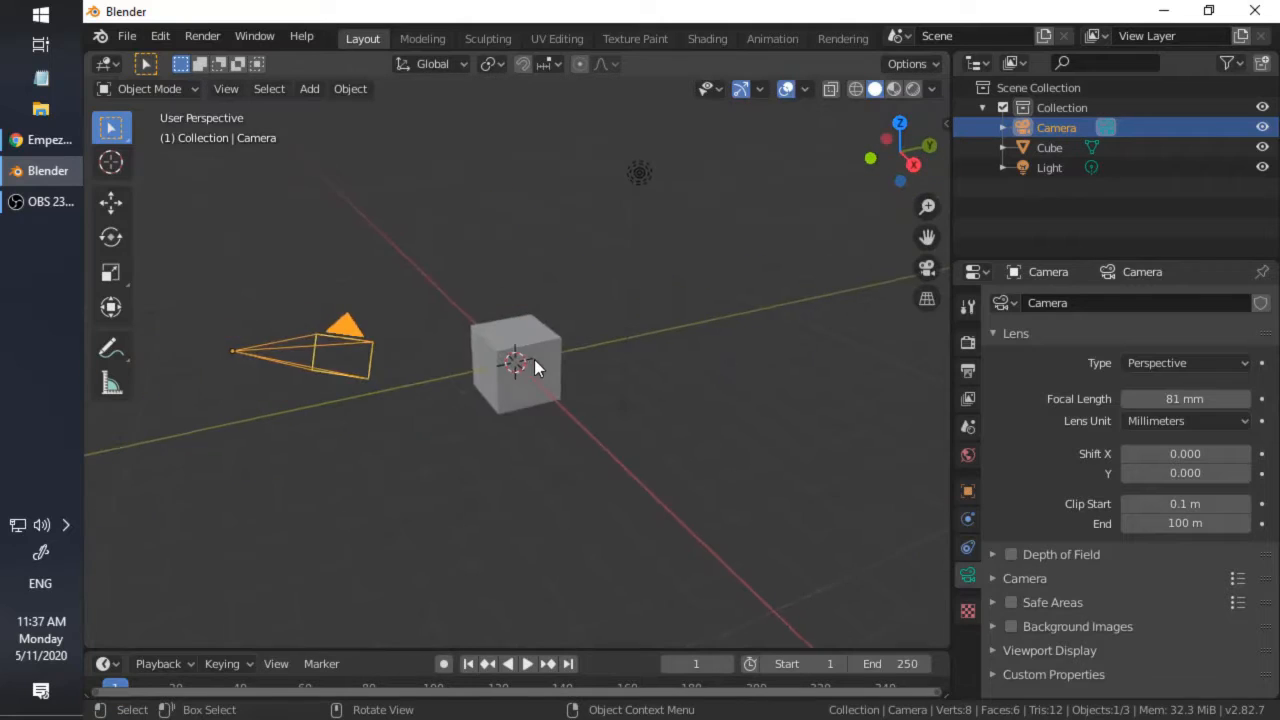
scroll(490, 401, "up", 2)
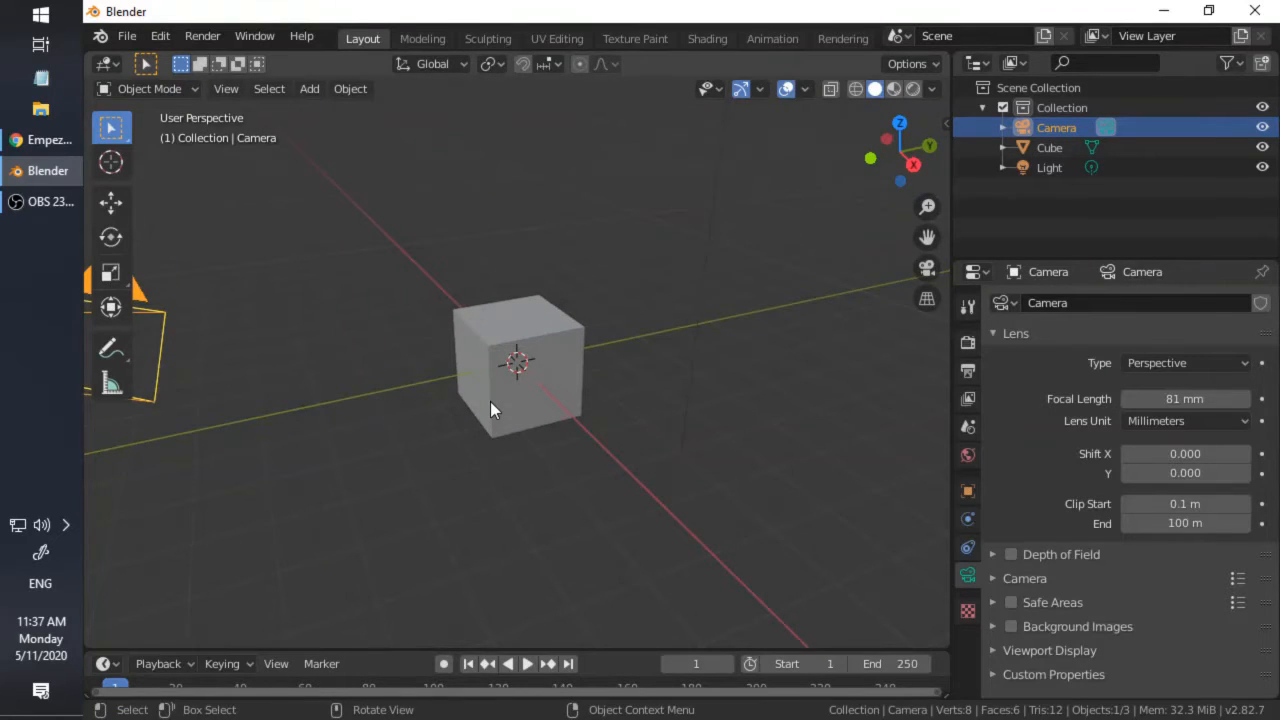
key("KP_0")
key("KP_0")
scroll(238, 195, "down", 2)
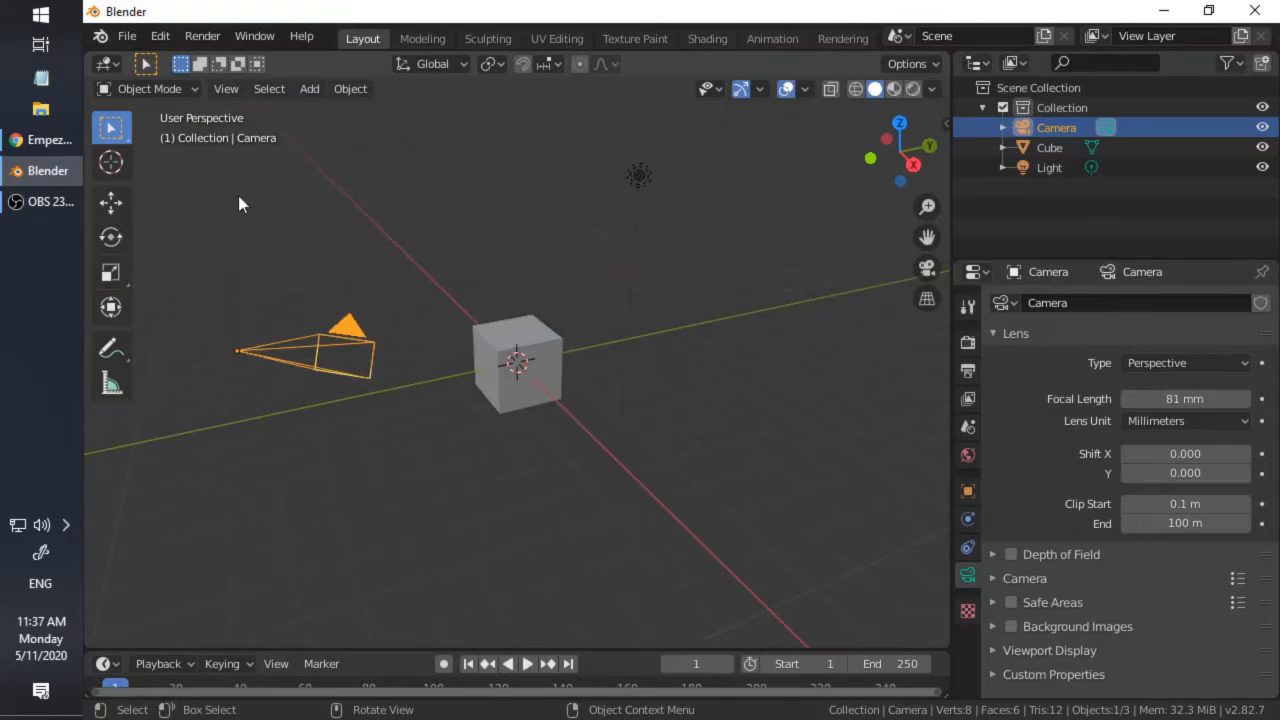
Step: Look through the active camera, leave its view to check the scene, and return to the camera view
left_click(222, 90)
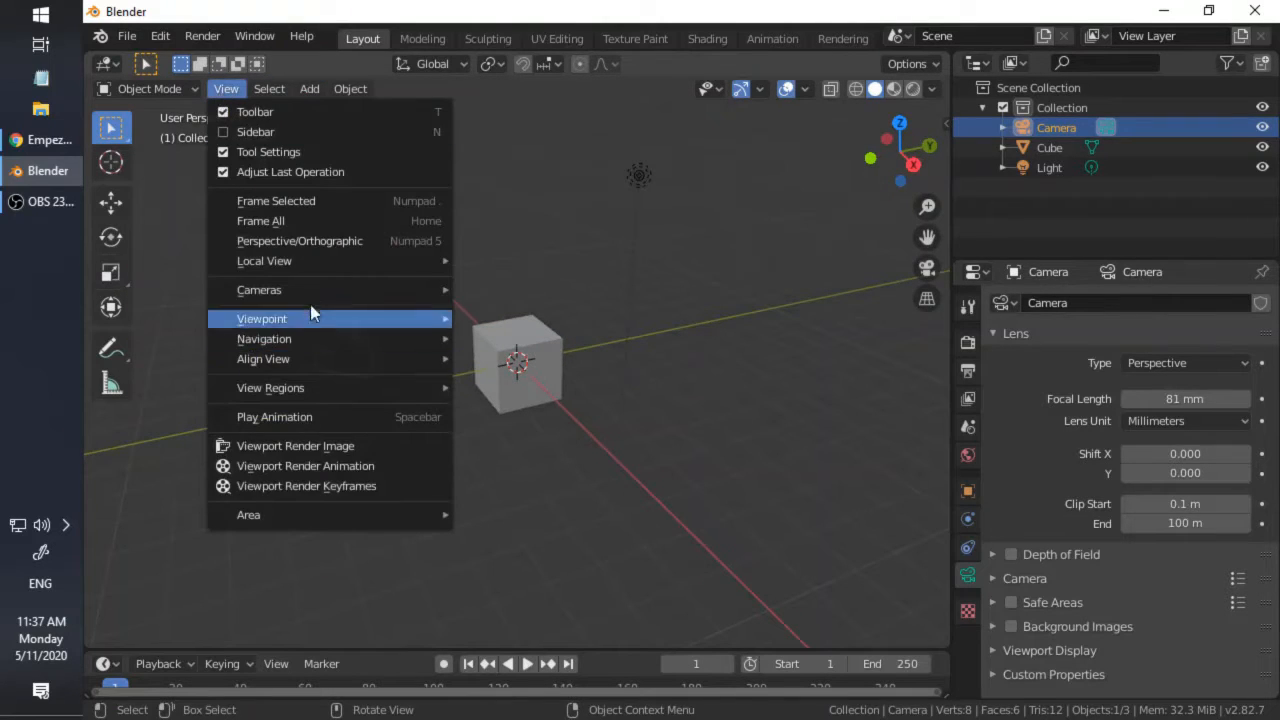
mouse_move(306, 288)
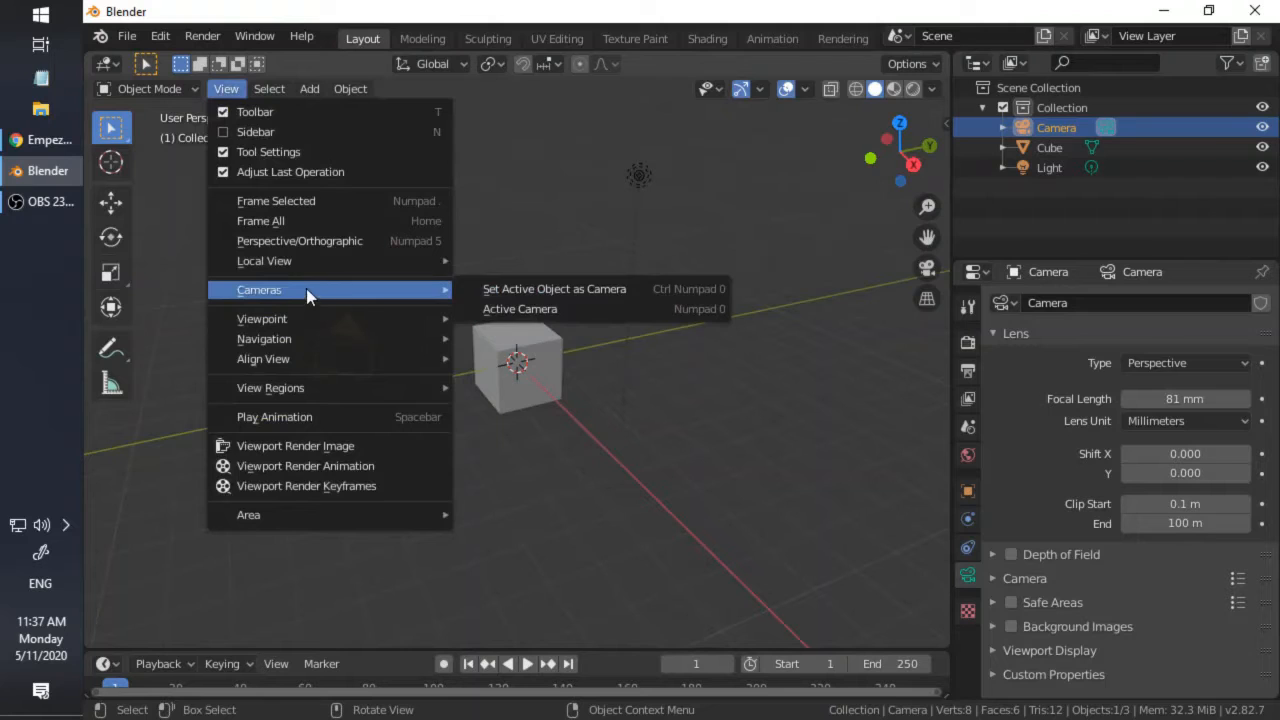
left_click(504, 307)
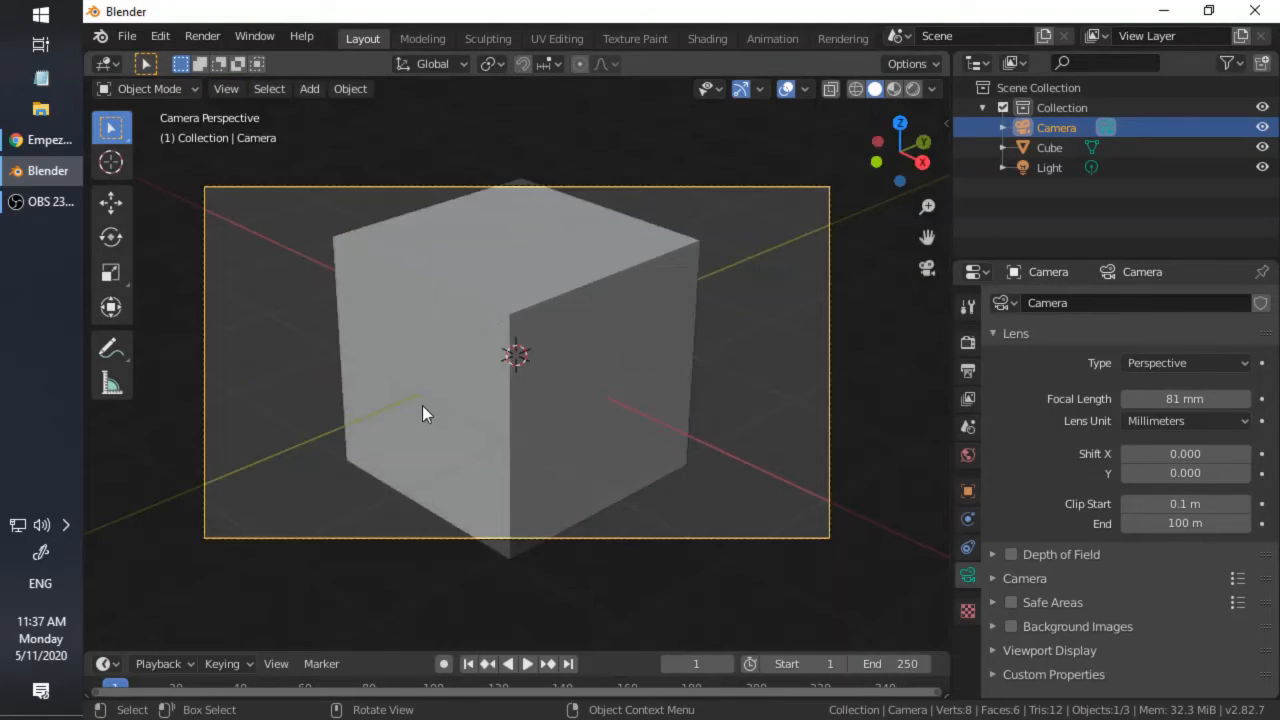
scroll(422, 414, "up", 1)
key("KP_0")
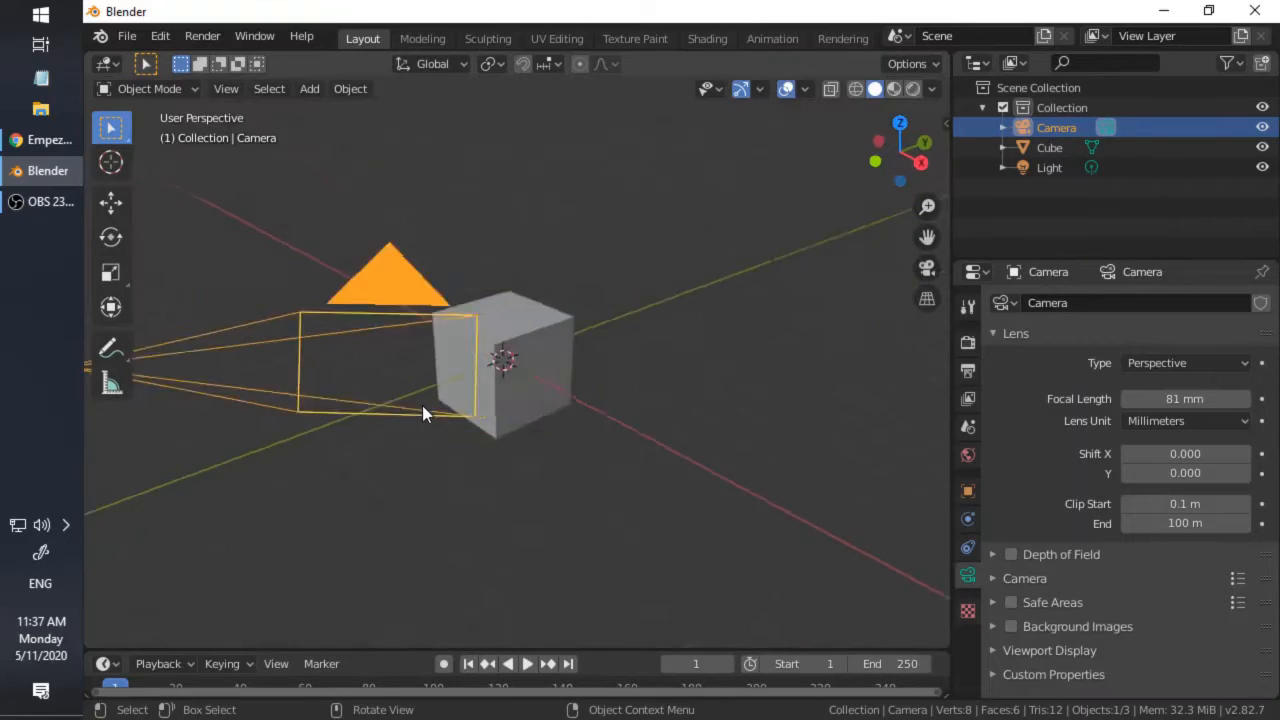
key("KP_0")
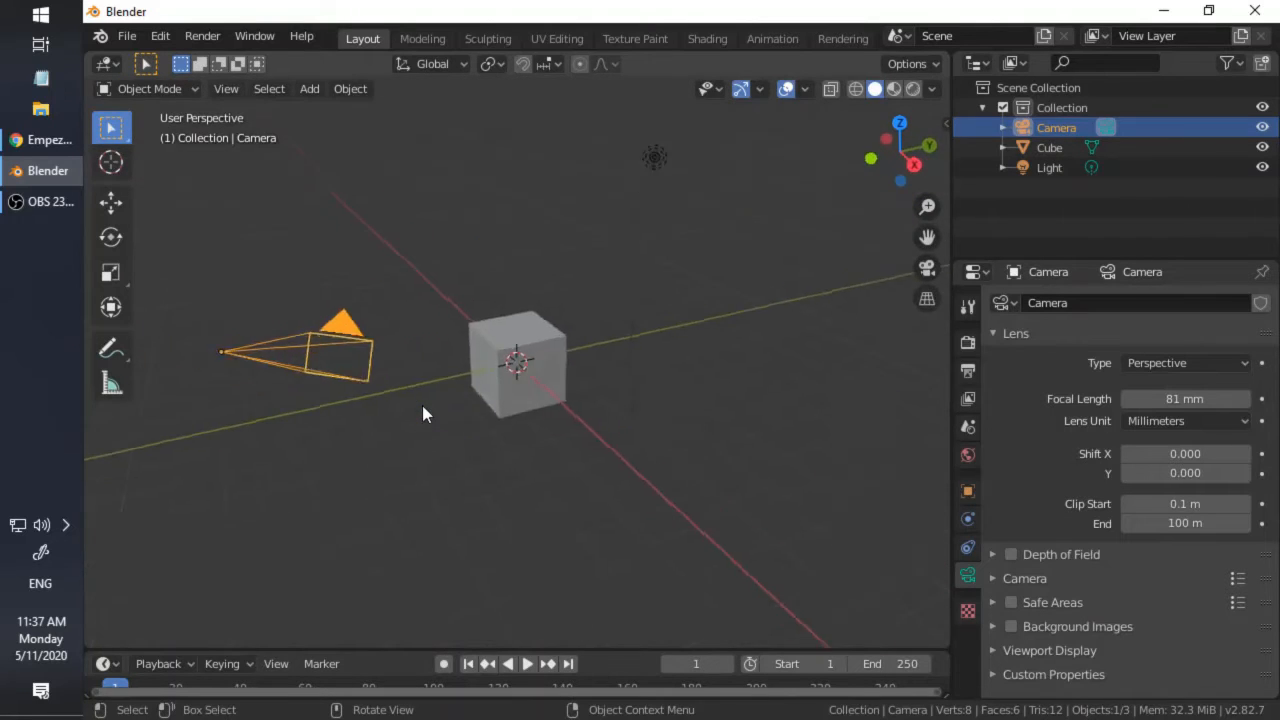
key("KP_0")
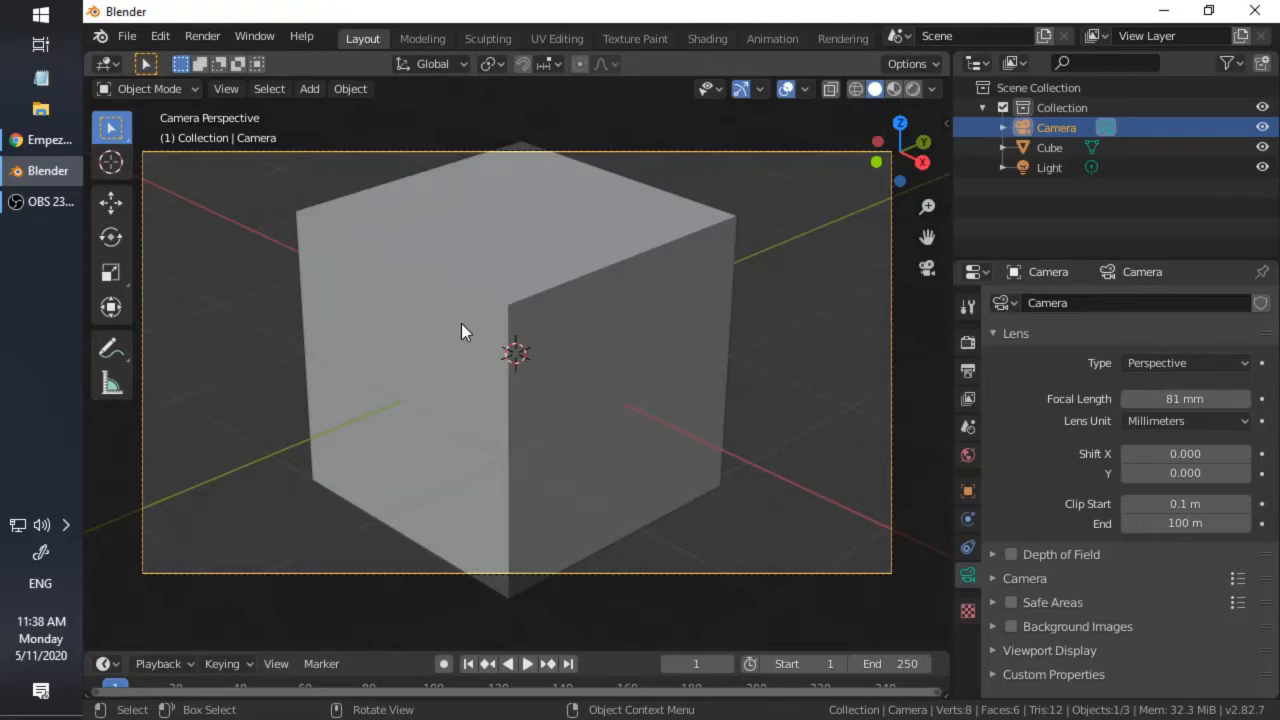
Step: Orbit out of the camera view, check the front orthographic view, and return to the camera view
middle_click_drag(461, 323, 432, 336)
key("KP_1")
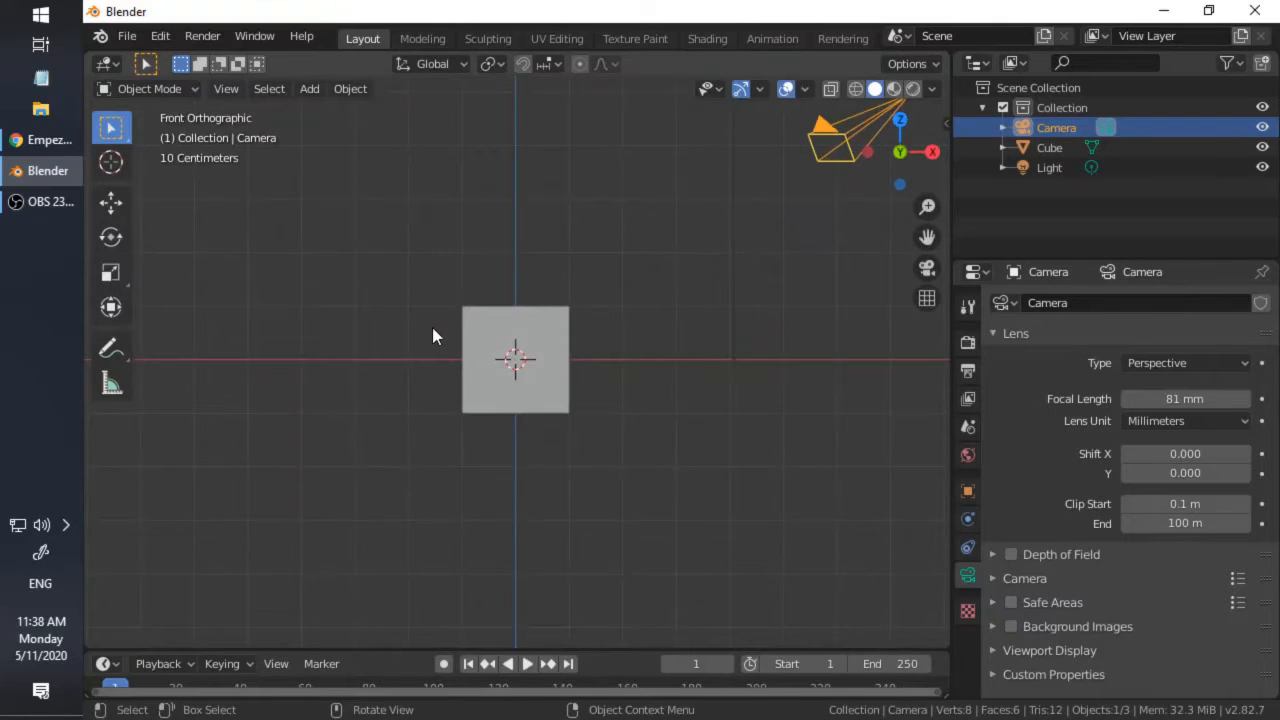
key("KP_0")
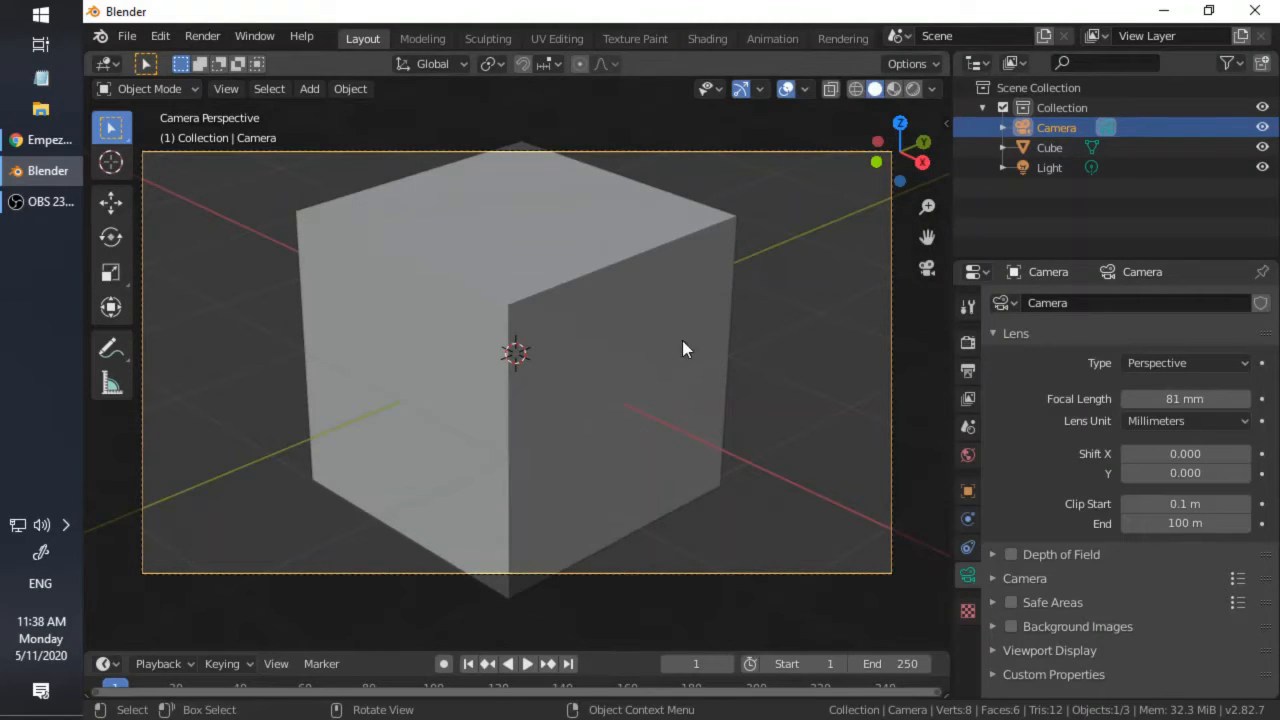
middle_click_drag(682, 343, 648, 279)
key("KP_0")
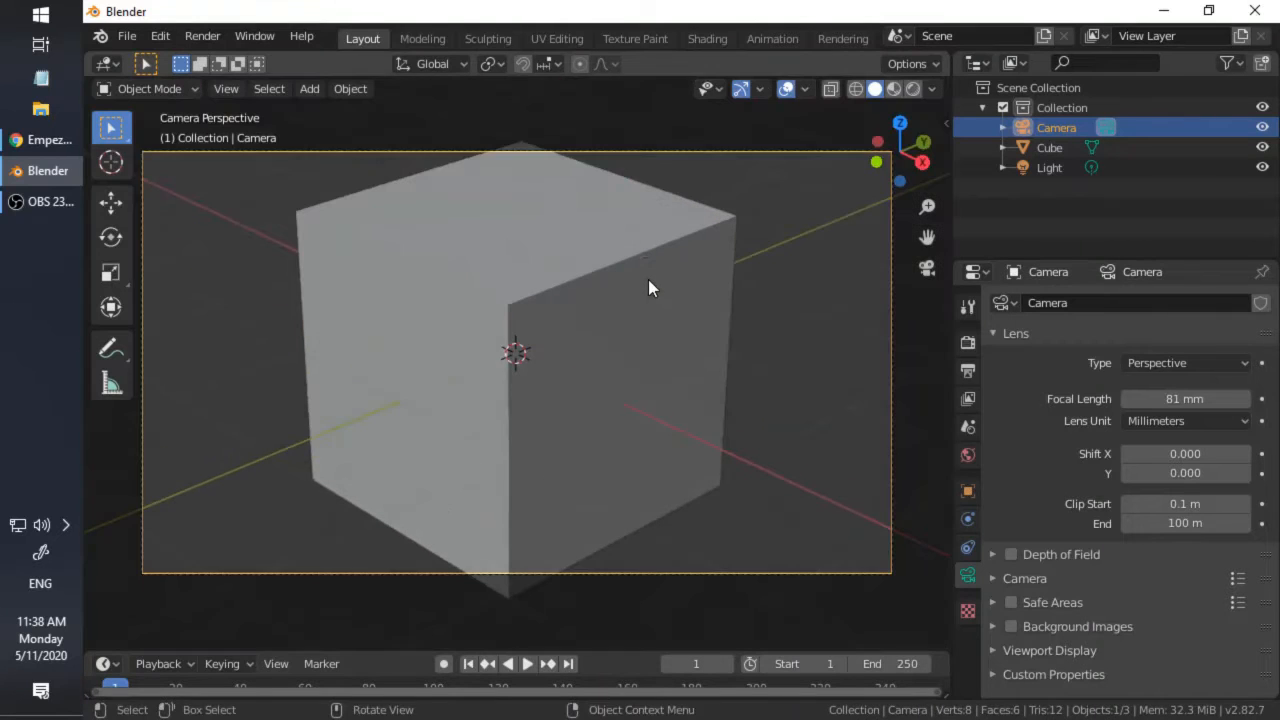
Step: Enable Lock Camera to View and collapse the view settings again
left_click(946, 124)
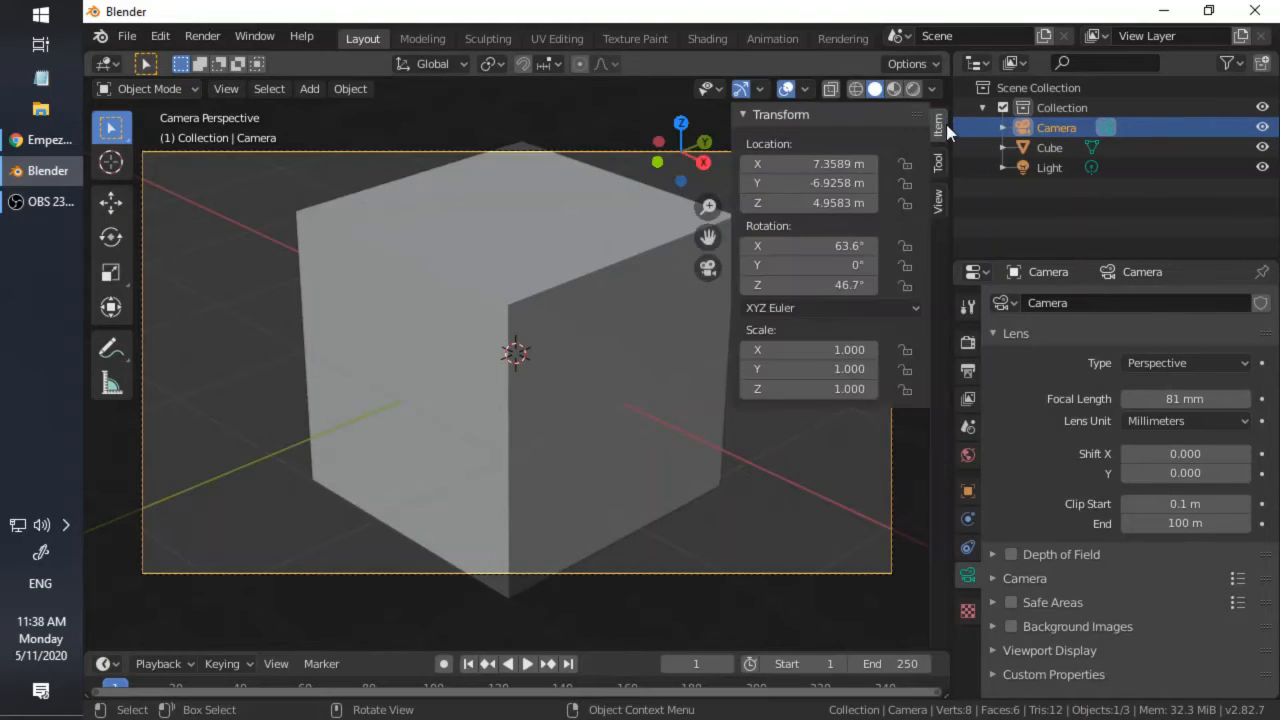
left_click(939, 201)
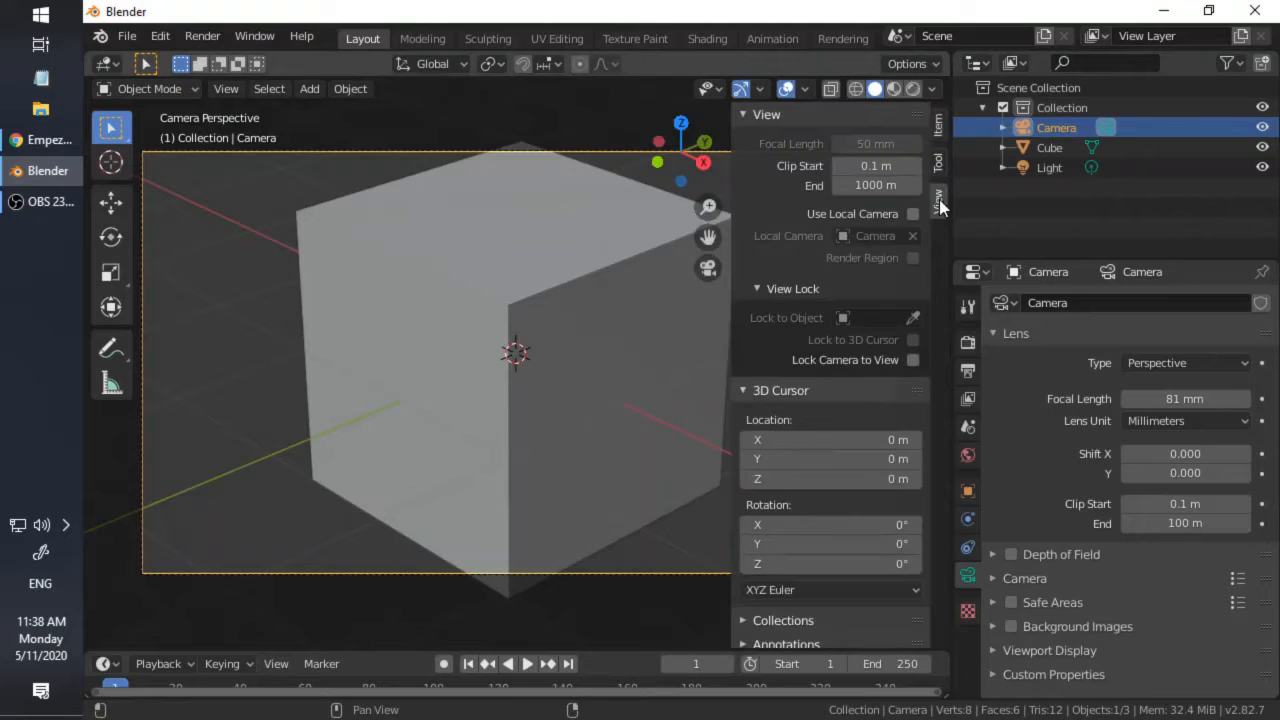
left_click(913, 360)
left_click_drag(733, 290, 900, 295)
Step: Move the locked camera around the cube and adjust its distance so the whole cube fits inside the frame
middle_click_drag(768, 316, 555, 305)
scroll(550, 353, "up", 4)
scroll(557, 369, "down", 2)
scroll(557, 317, "up", 1)
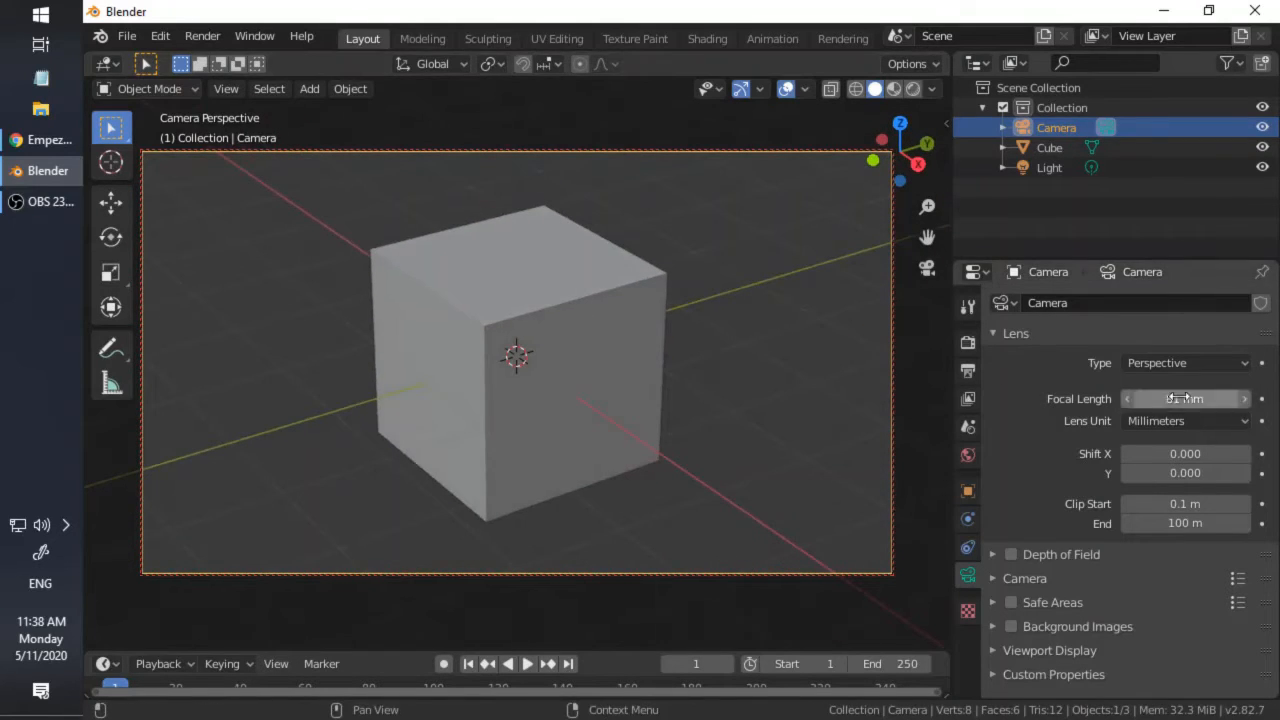
Step: Set the camera's focal length to 16 mm and move the locked camera closer to reframe the cube
left_click_drag(1178, 398, 810, 399)
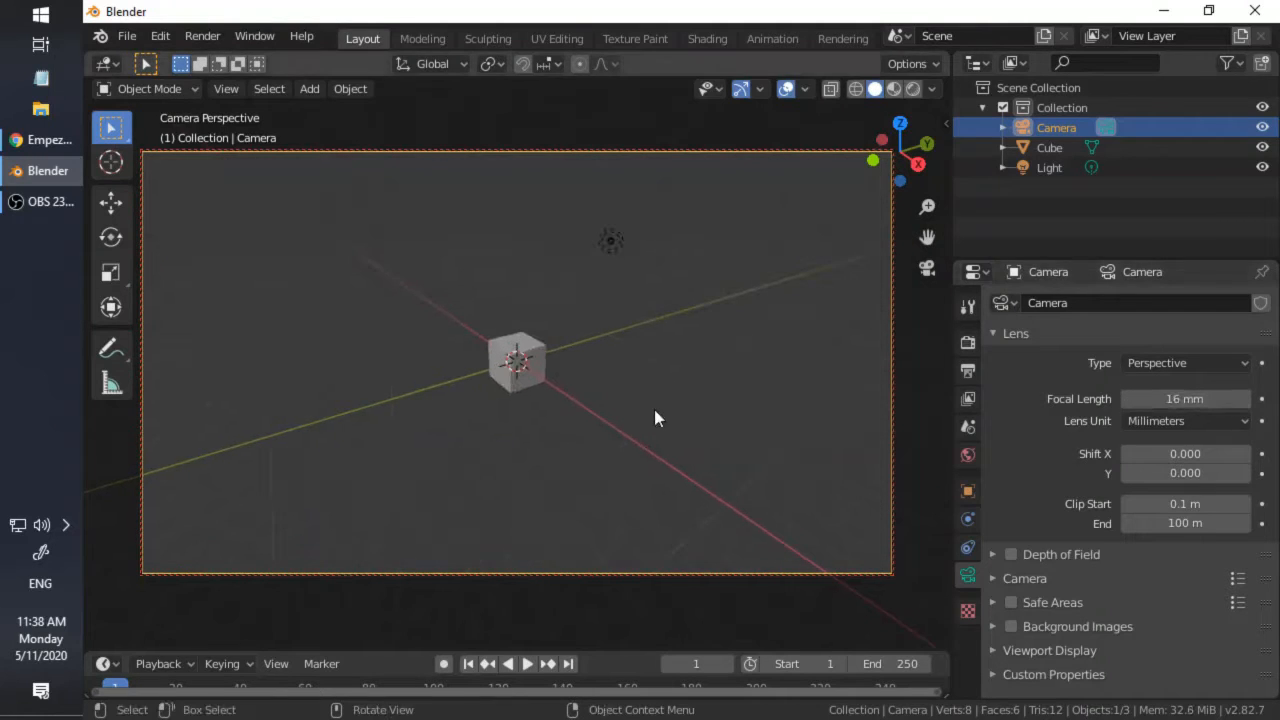
scroll(577, 418, "up", 8)
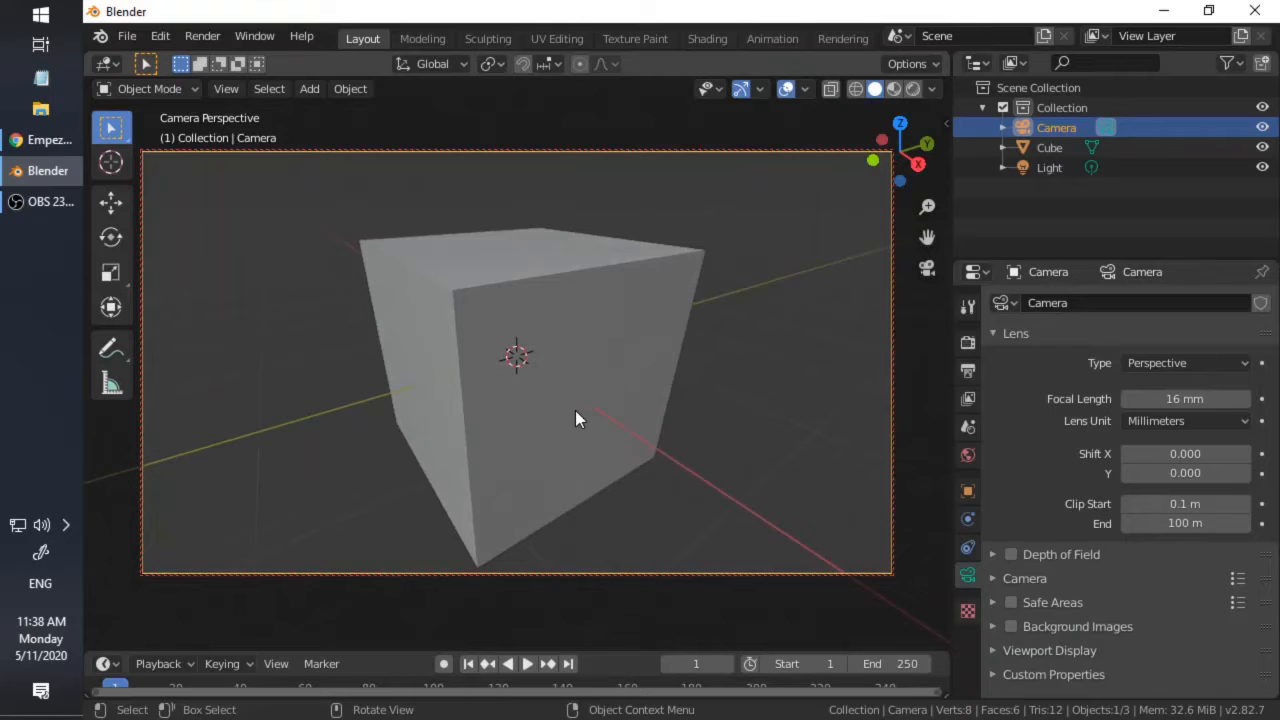
scroll(576, 412, "down", 5)
mouse_move(576, 418)
middle_mouse_down()
mouse_move(720, 386)
mouse_move(514, 434)
mouse_move(537, 451)
mouse_move(594, 409)
mouse_move(559, 405)
middle_mouse_up()
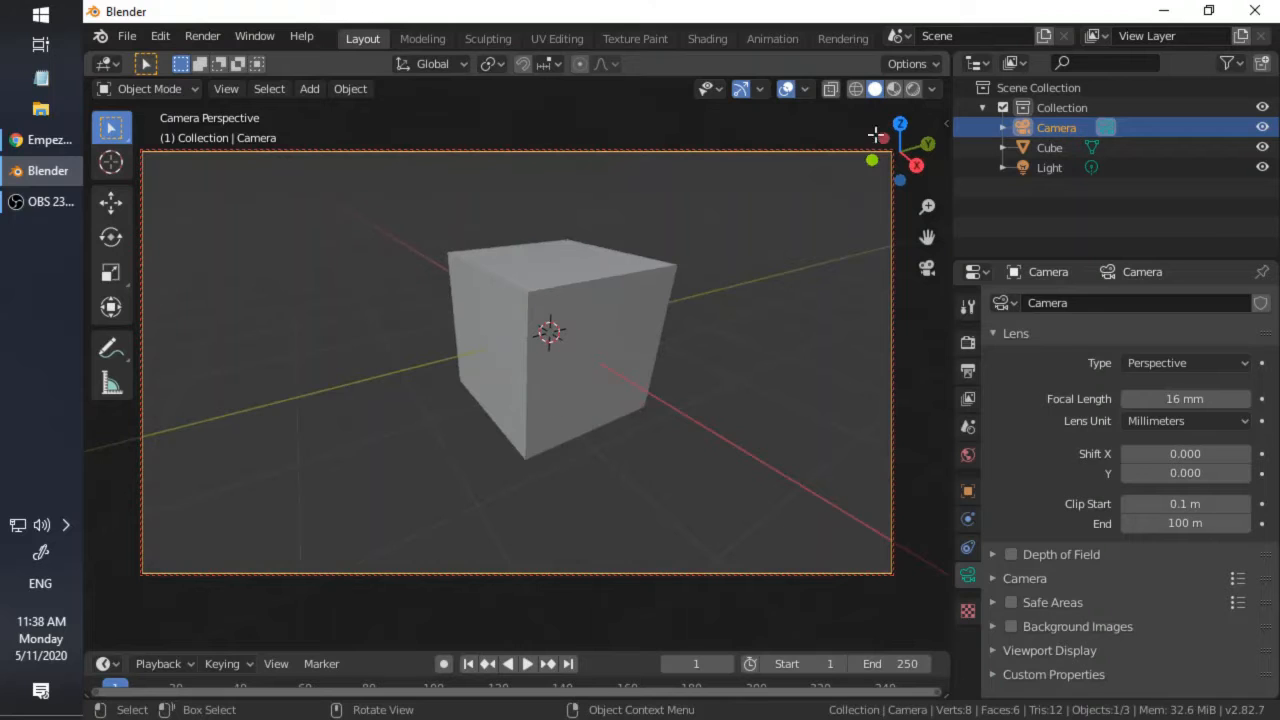
left_click_drag(904, 158, 910, 181)
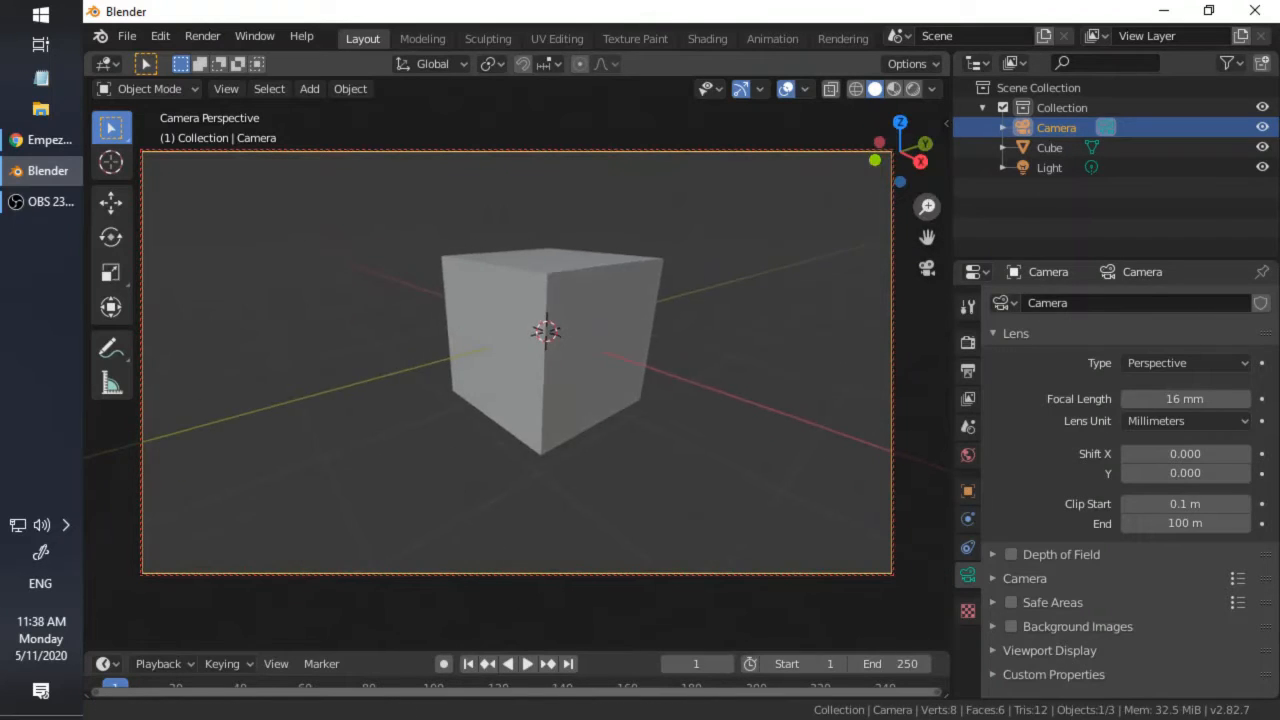
Step: Toggle out of the camera view to check the user perspective and return to the camera view
left_click(927, 267)
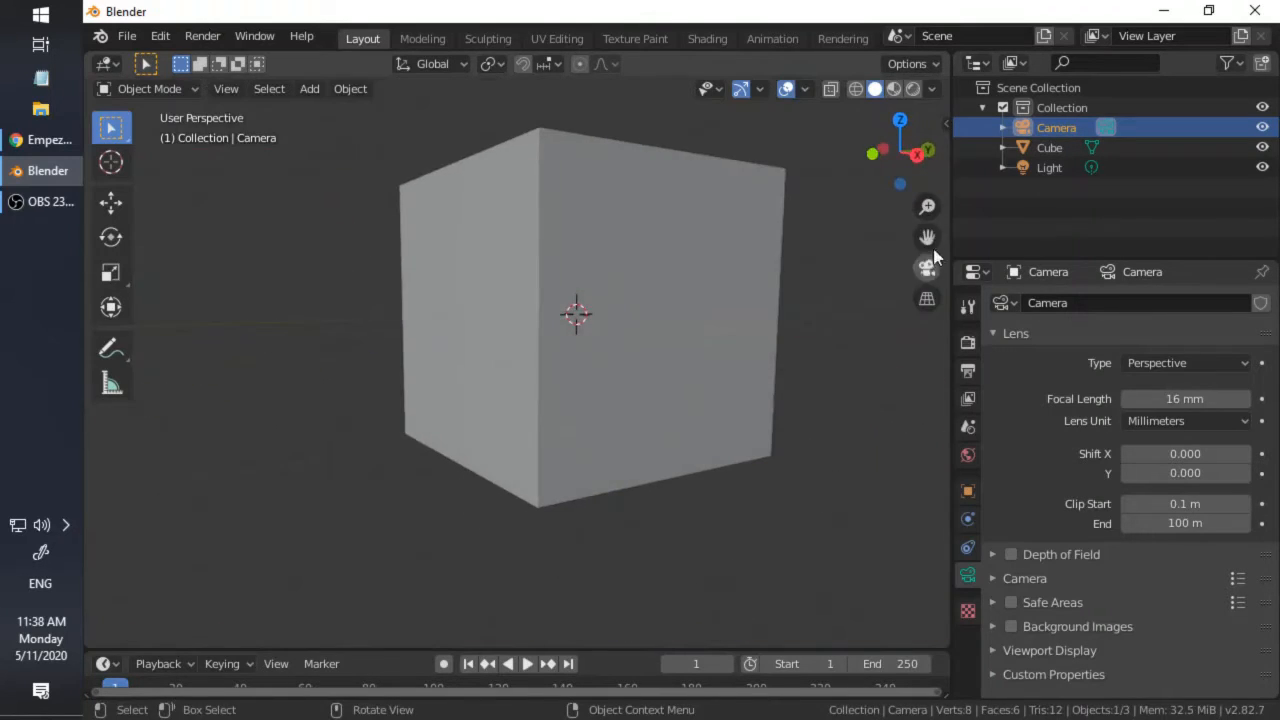
left_click(927, 269)
left_click(930, 276)
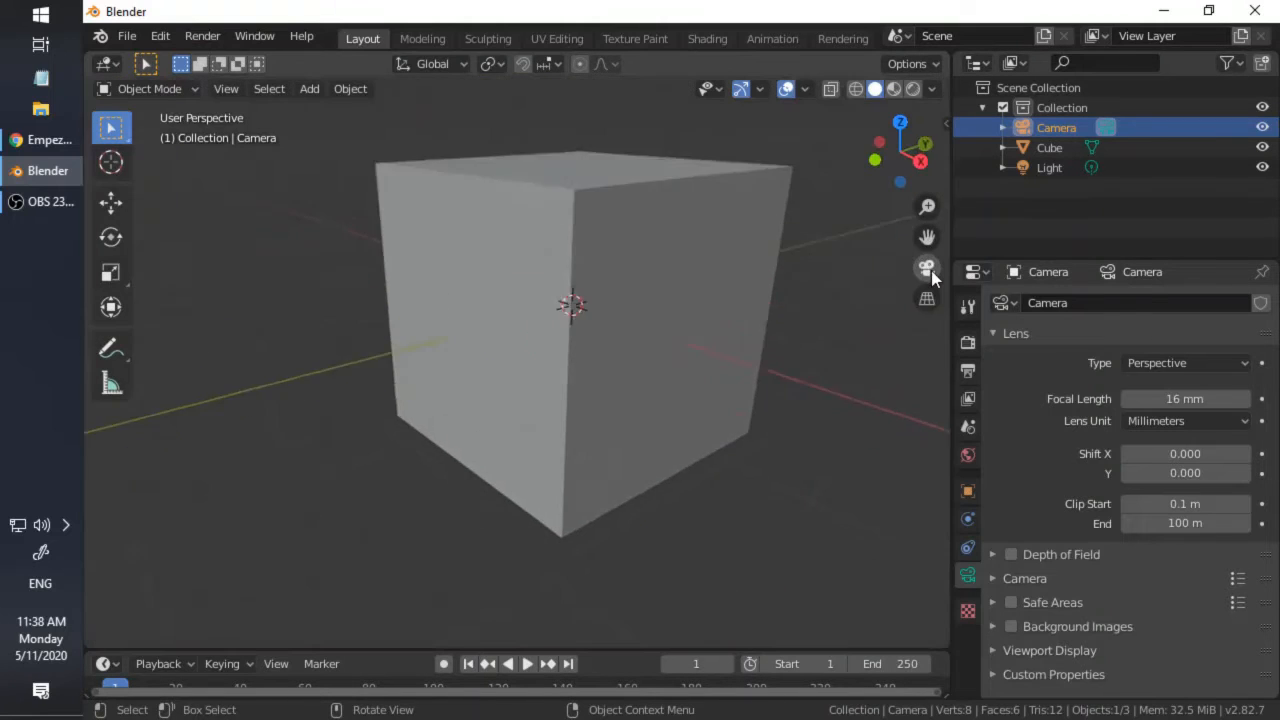
left_click(931, 267)
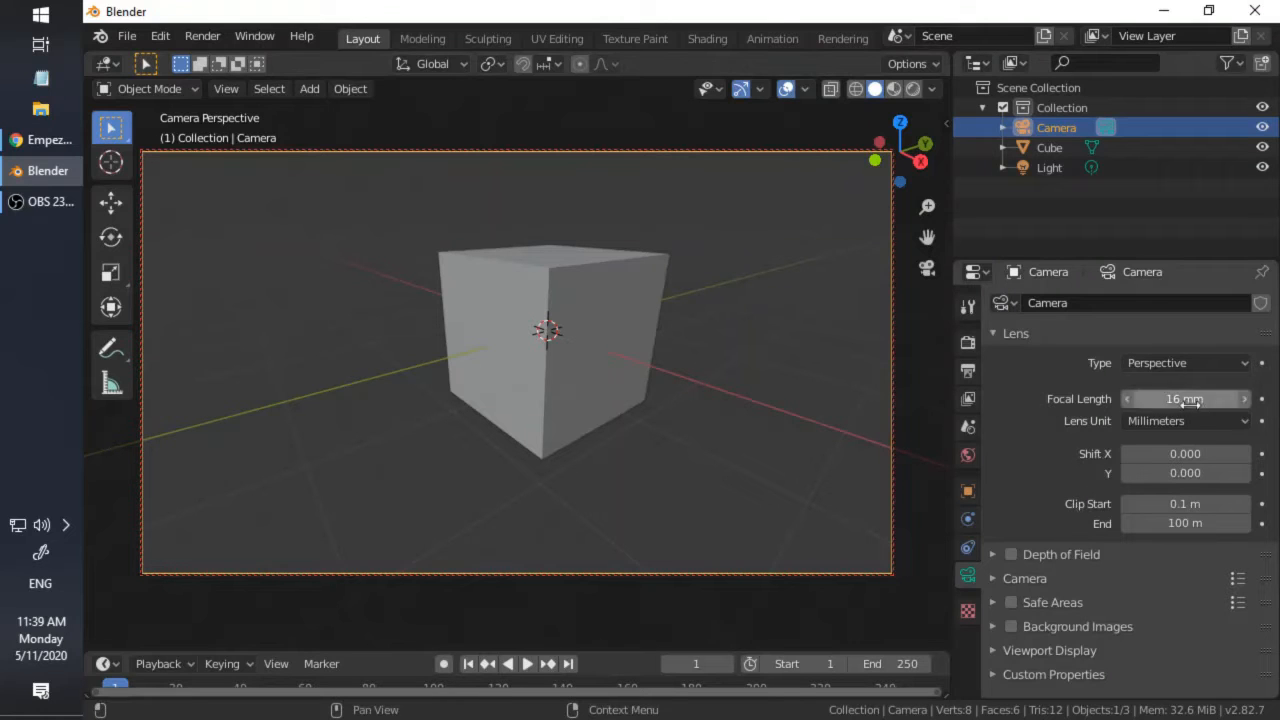
Step: Expand the camera's Depth of Field settings and enable depth of field
left_click(1061, 553)
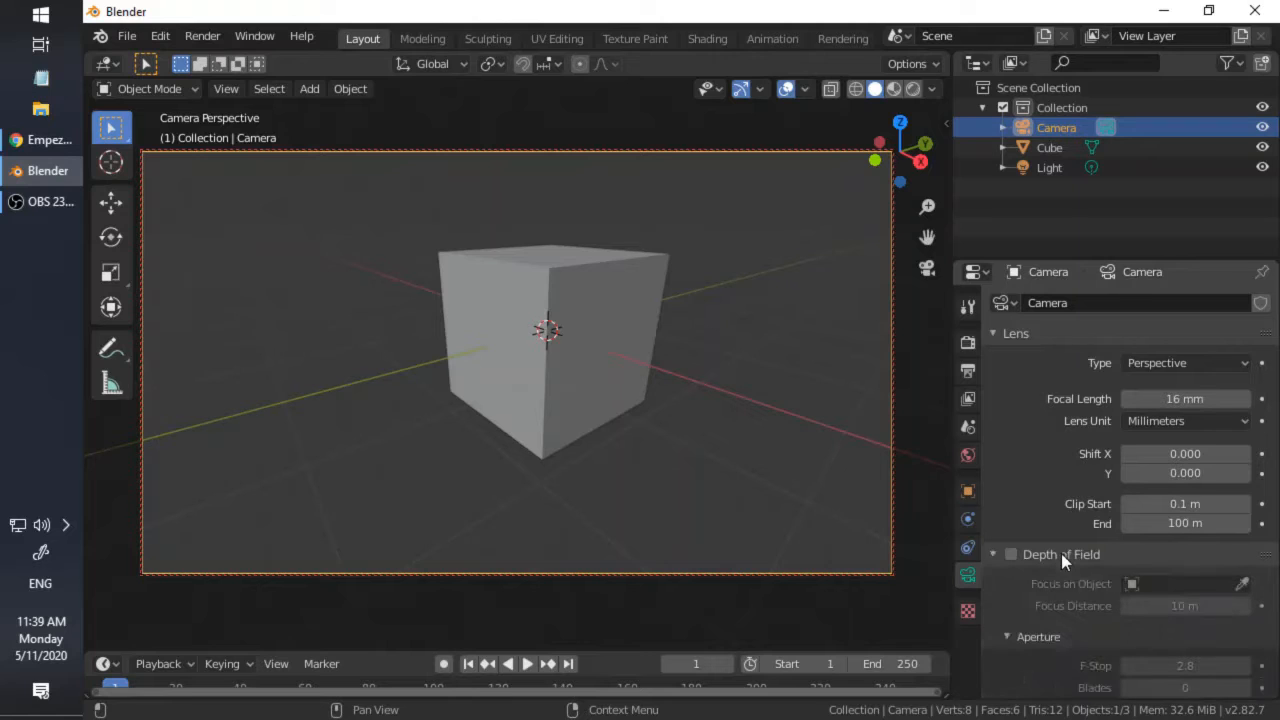
scroll(1061, 553, "down", 4)
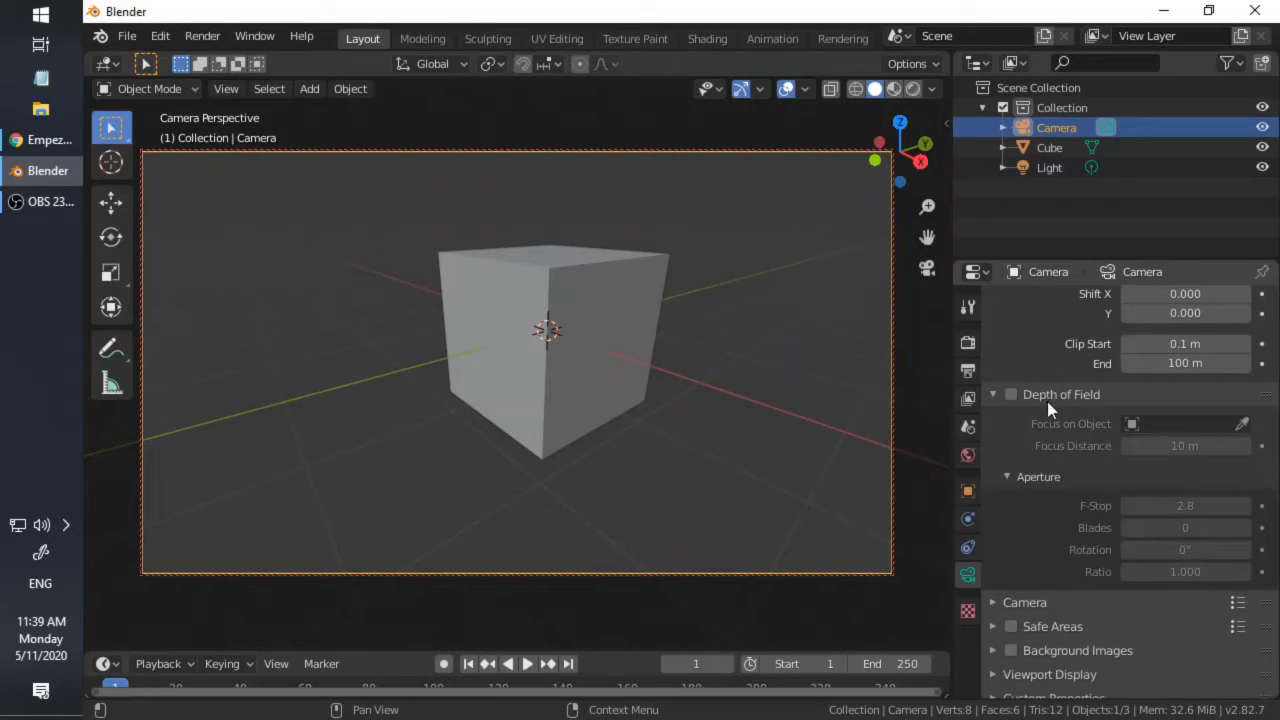
scroll(1030, 472, "up", 1)
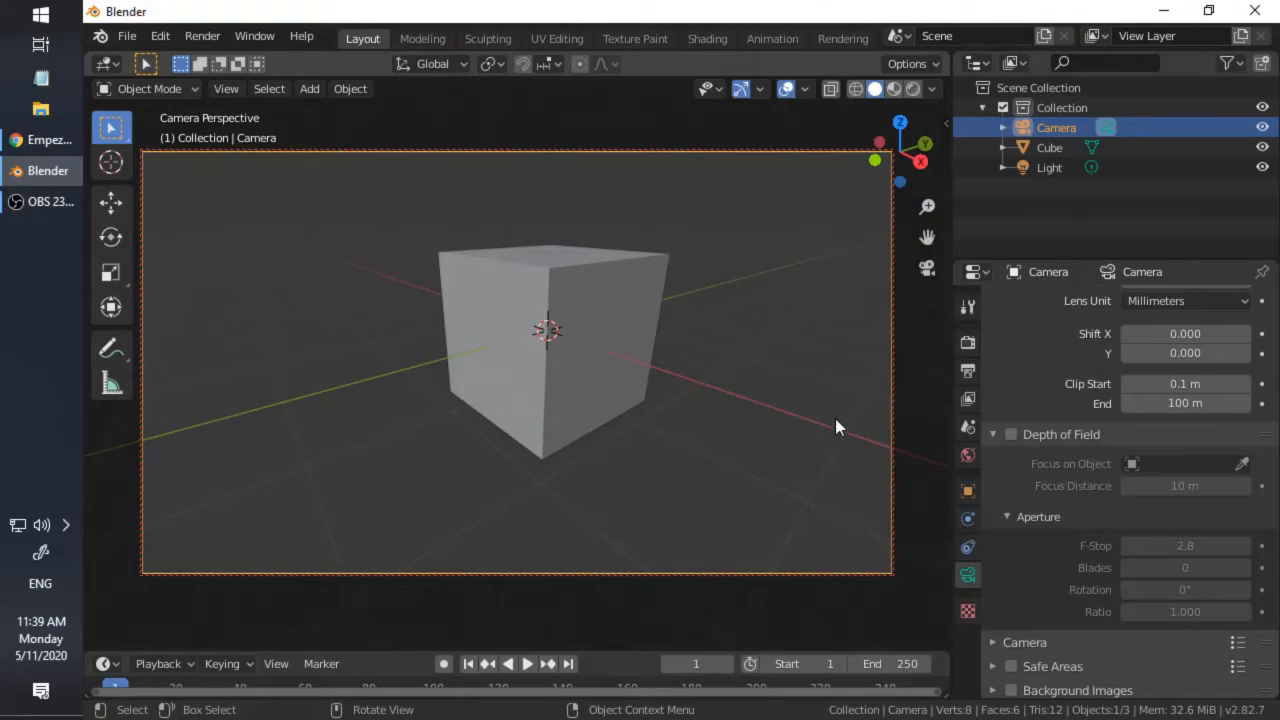
left_click(1011, 434)
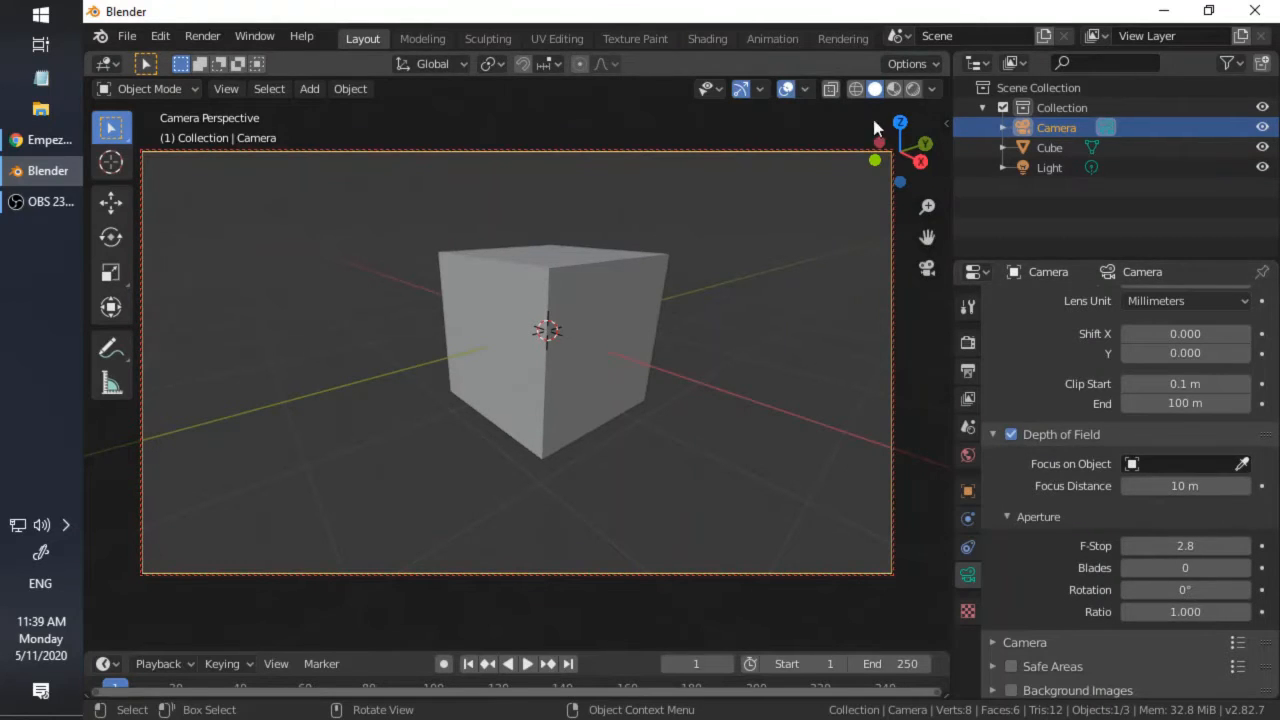
Step: Switch the viewport to rendered shading and orbit the locked camera slightly around the cube
left_click(913, 89)
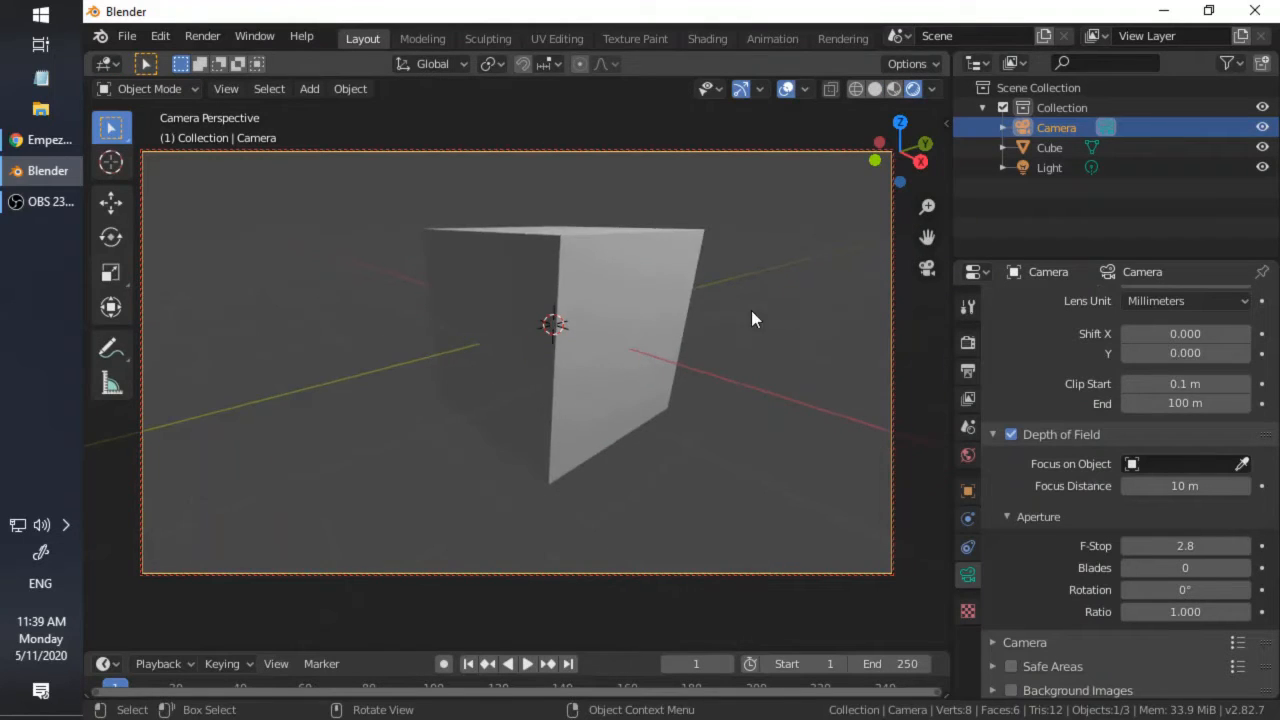
mouse_move(751, 310)
middle_mouse_down()
mouse_move(679, 362)
mouse_move(737, 330)
middle_mouse_up()
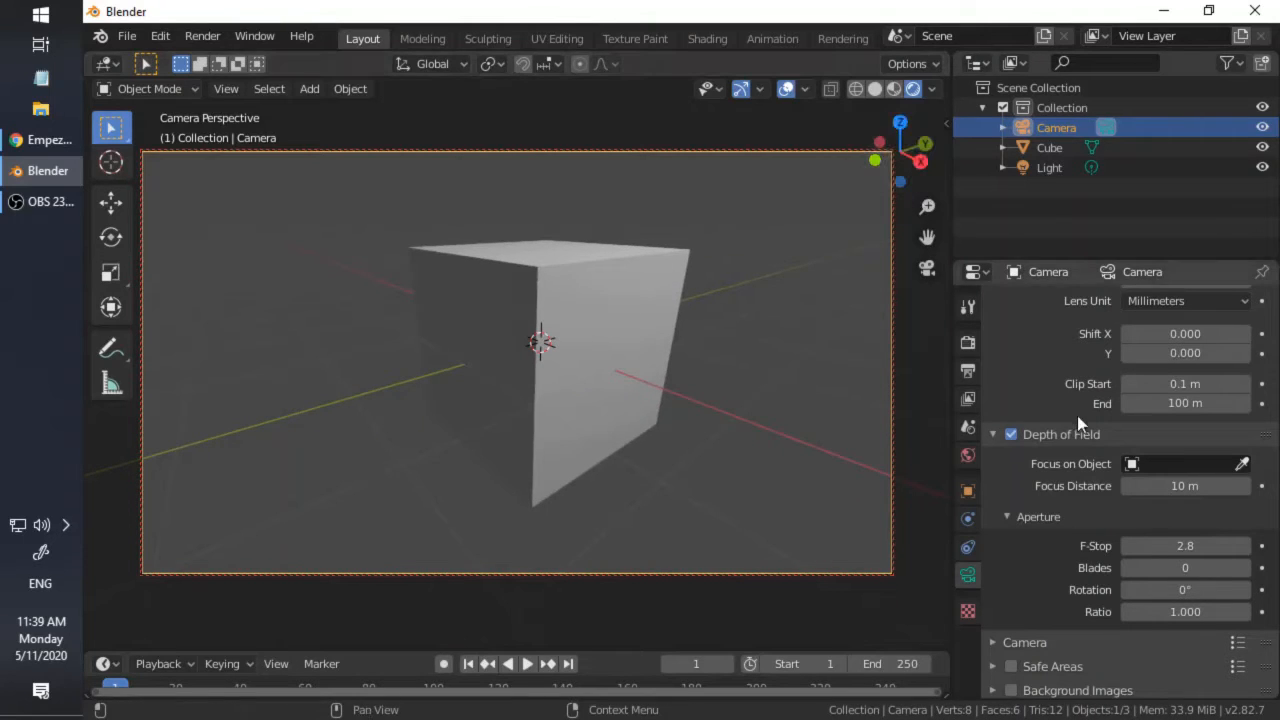
Step: Set the camera's depth of field to focus on the Cube and lower the aperture F-Stop to 0.1
left_click(1242, 465)
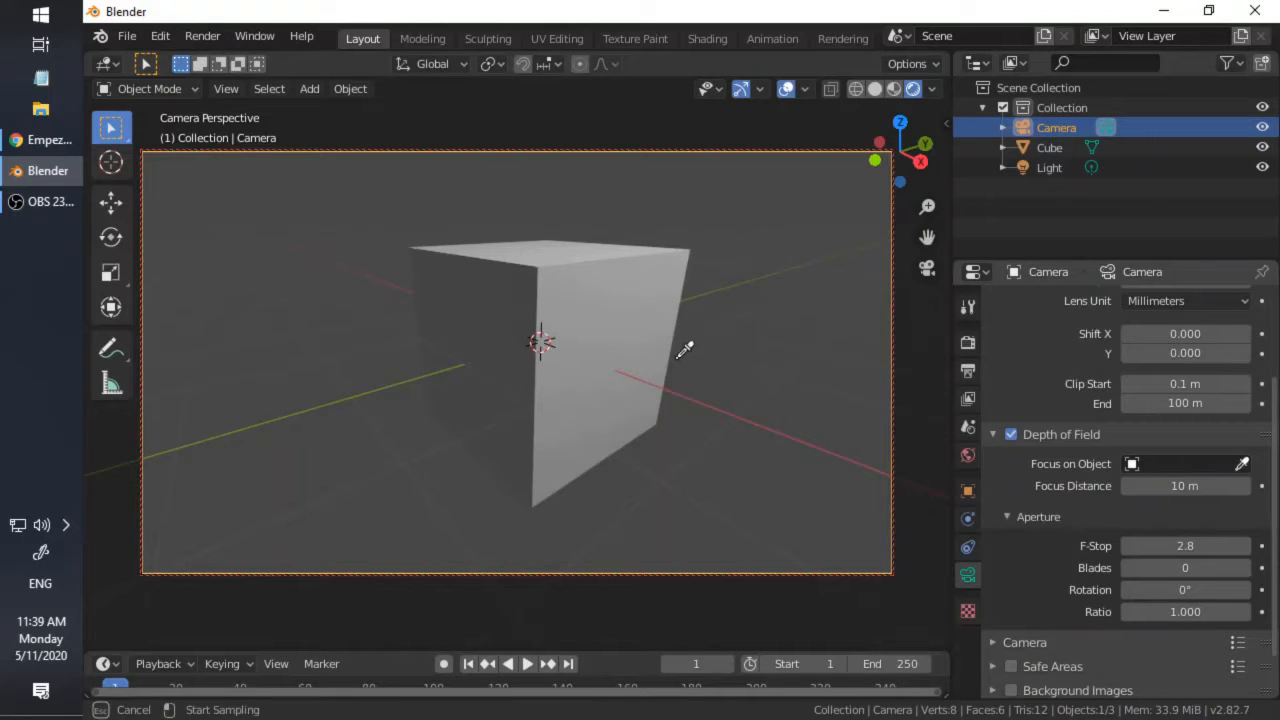
left_click(576, 258)
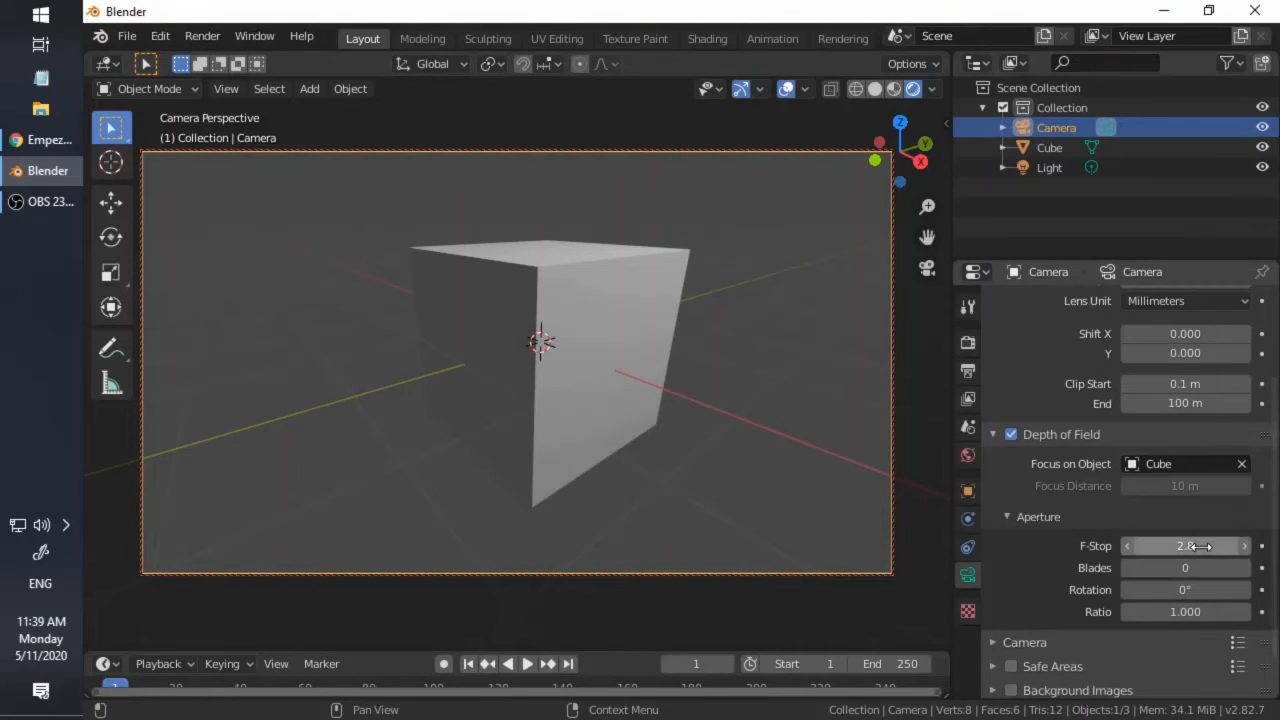
left_click_drag(1201, 547, 1092, 547)
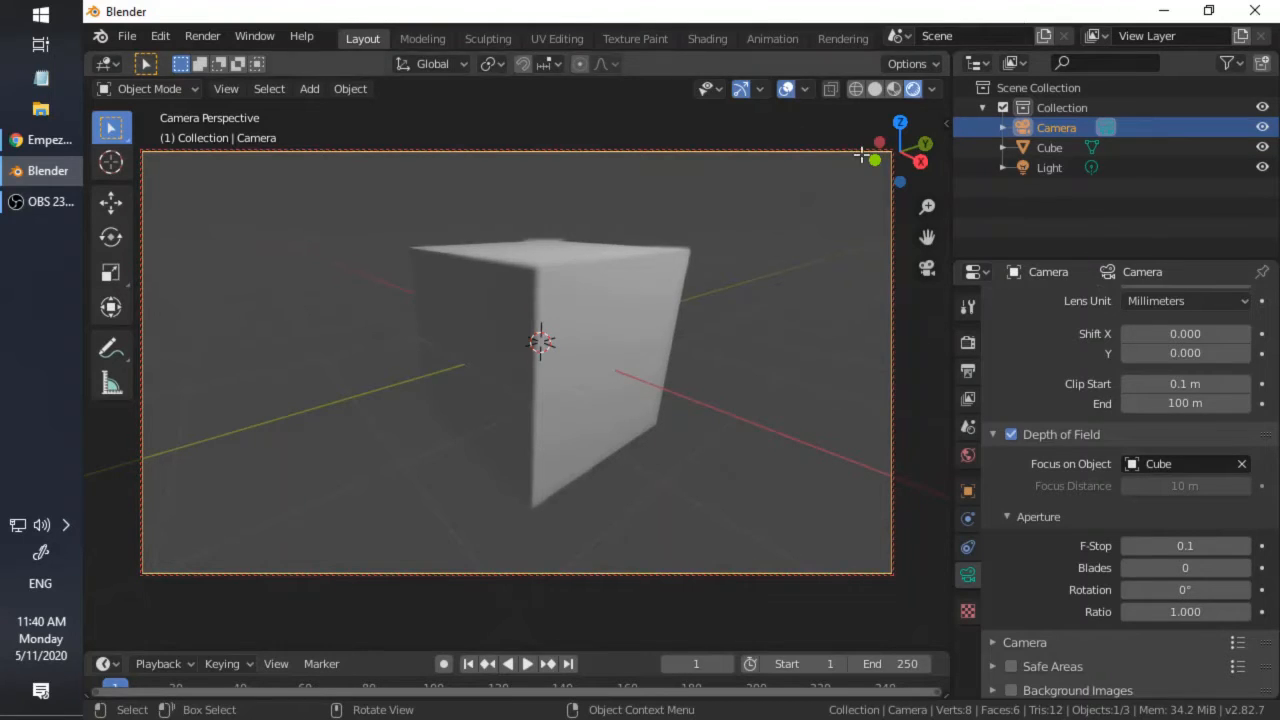
Step: Turn off Lock Camera to View and hide the viewport sidebar
left_click(945, 122)
left_click(913, 363)
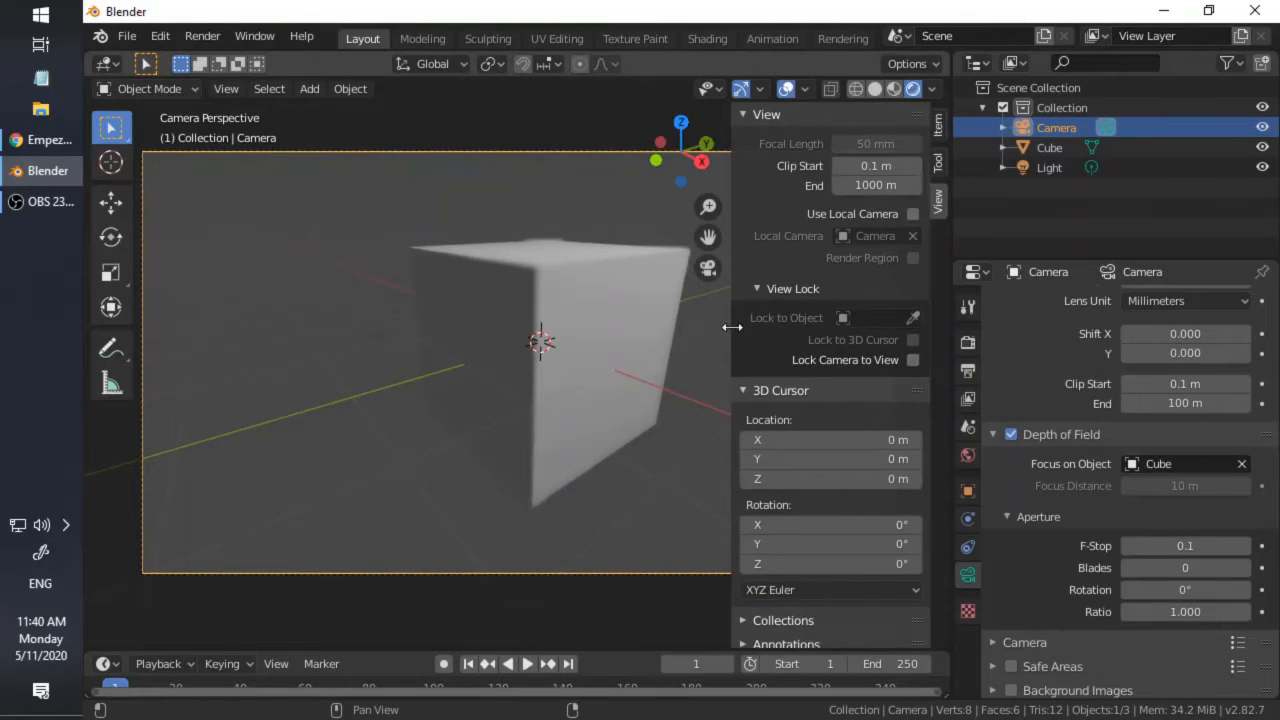
left_click_drag(732, 326, 1086, 297)
Step: Select the cube in the user perspective and place the 3D cursor in the empty space beside it
middle_click_drag(757, 341, 614, 403)
scroll(612, 399, "down", 3)
left_click(603, 344)
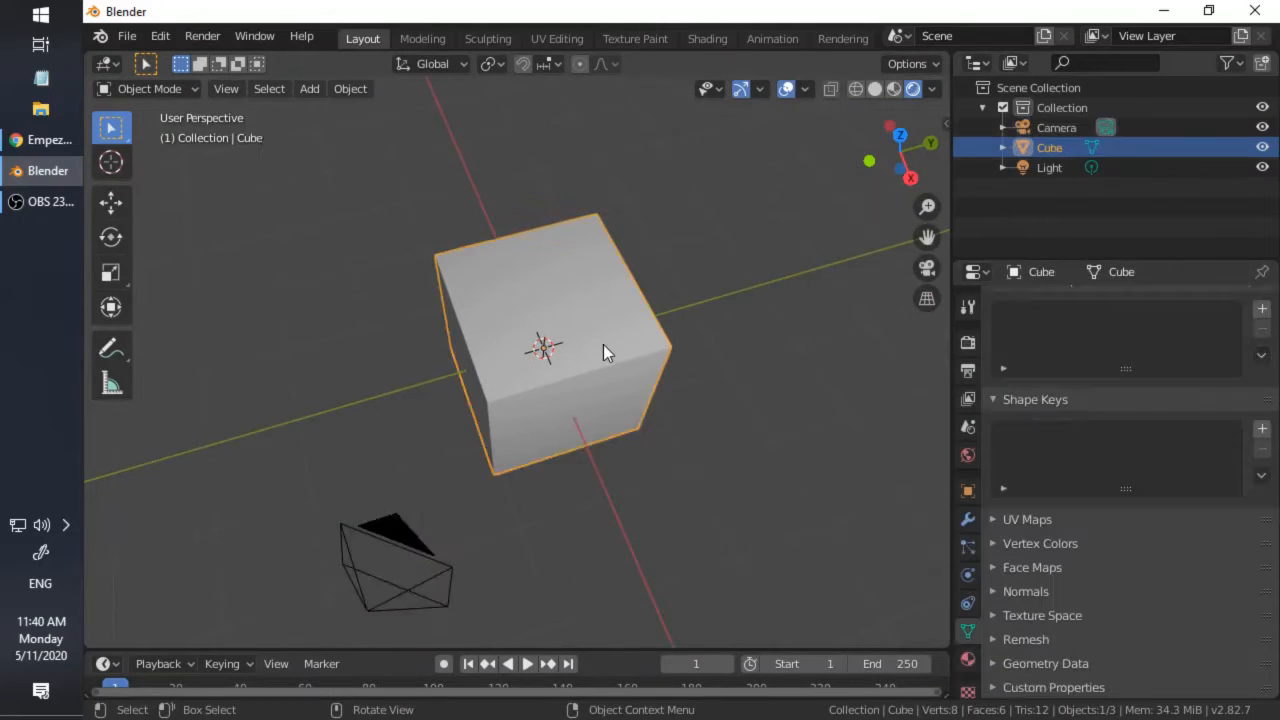
scroll(635, 384, "up", 4)
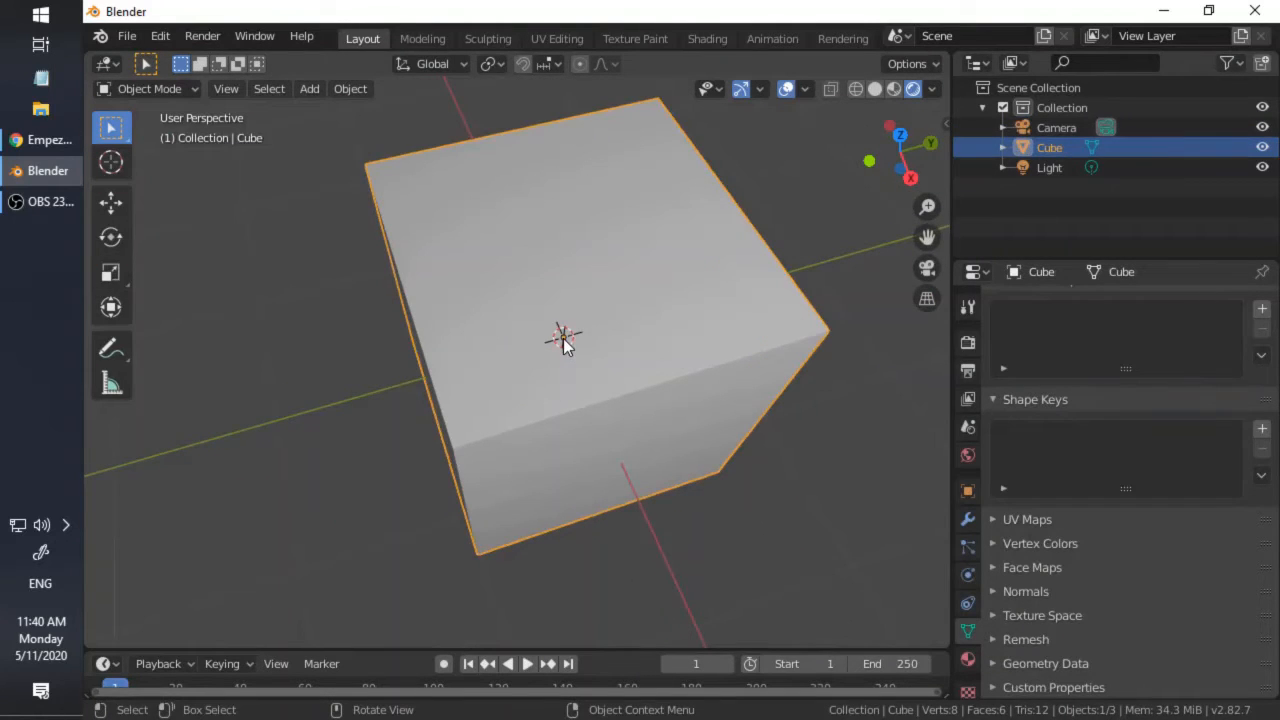
left_click(110, 163)
left_click(261, 166)
left_click(111, 127)
Step: View the cube and its origin point from several angles, return to the camera view and deselect the cube
mouse_move(588, 355)
middle_mouse_down()
mouse_move(718, 154)
mouse_move(799, 183)
mouse_move(576, 342)
middle_mouse_up()
scroll(571, 345, "down", 1)
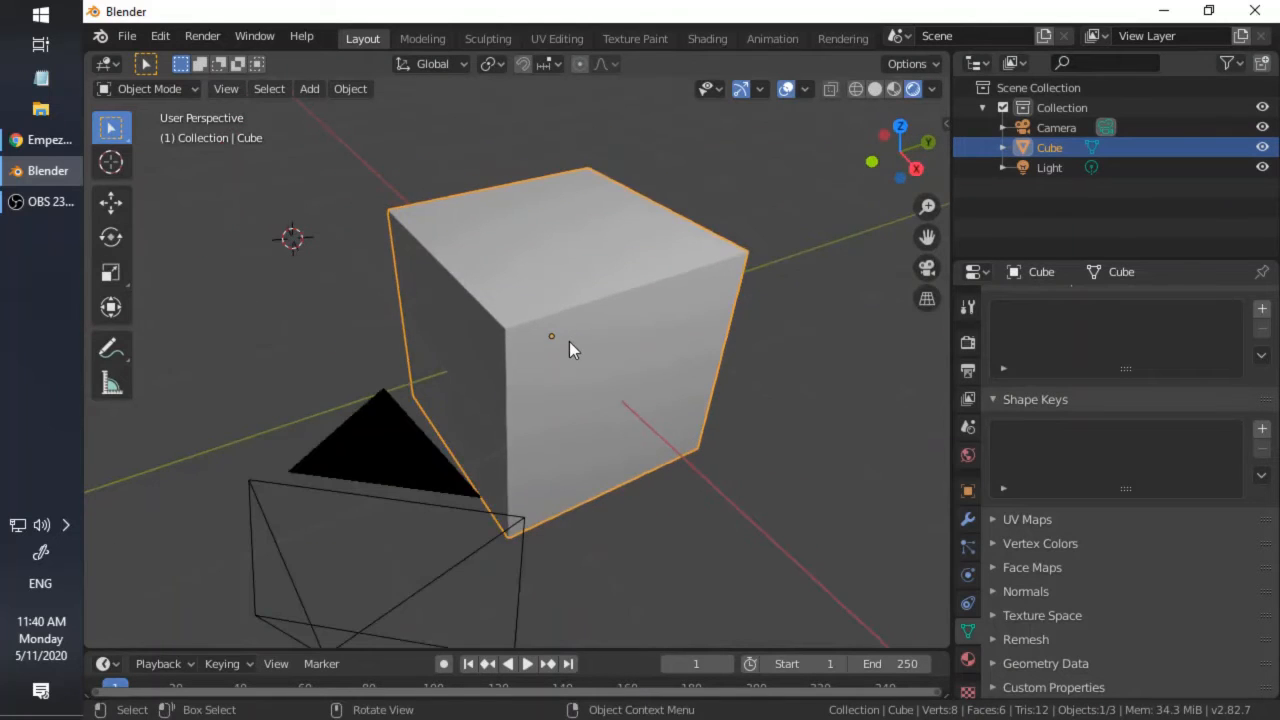
middle_click_drag(491, 366, 512, 378)
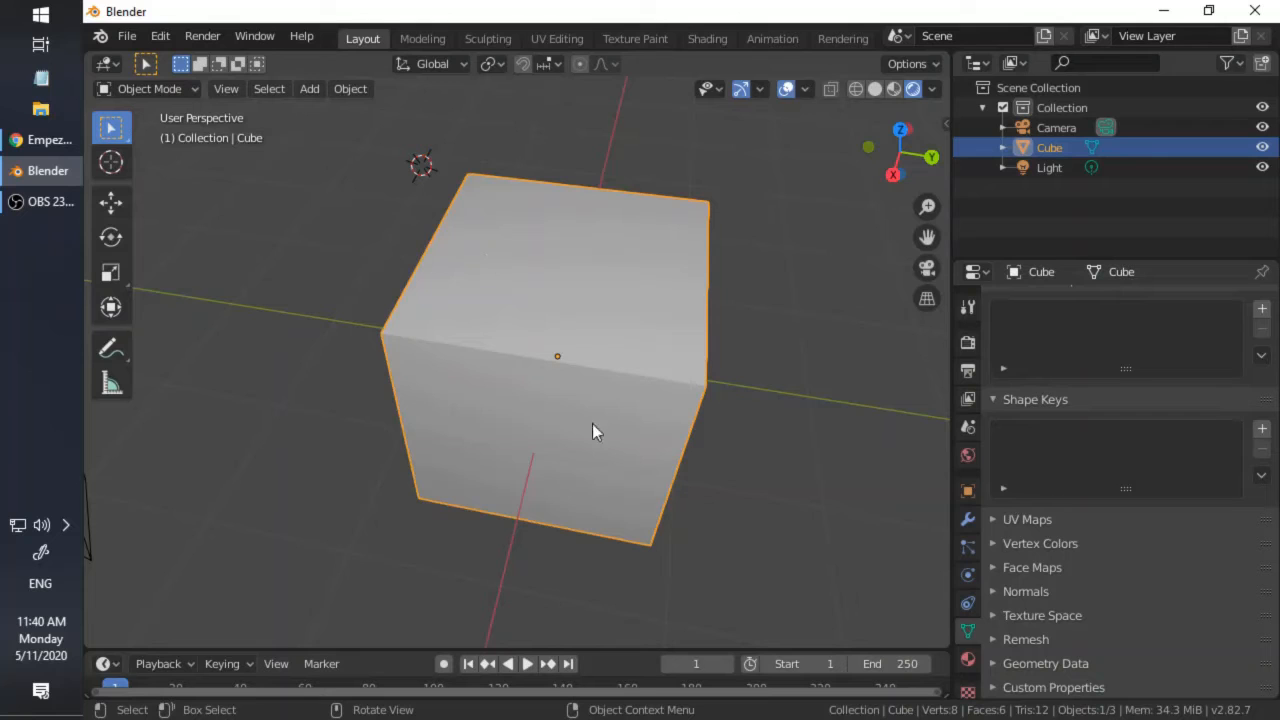
key("KP_0")
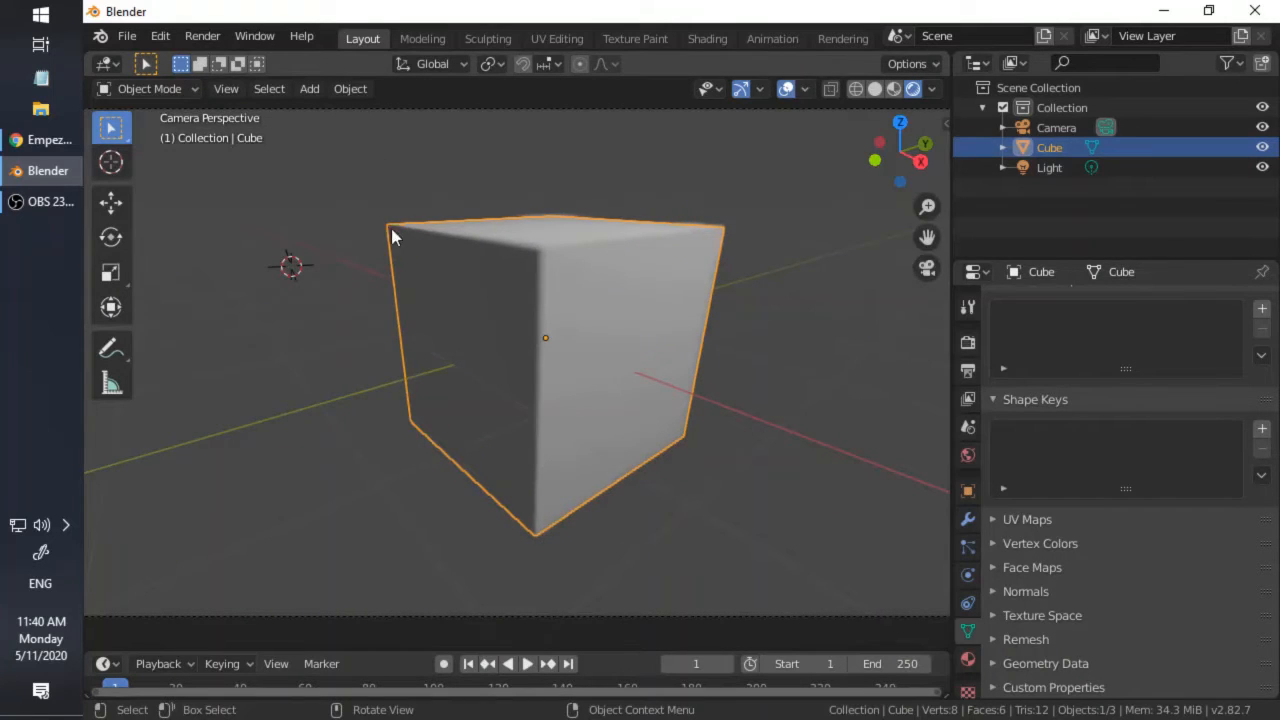
left_click(374, 229)
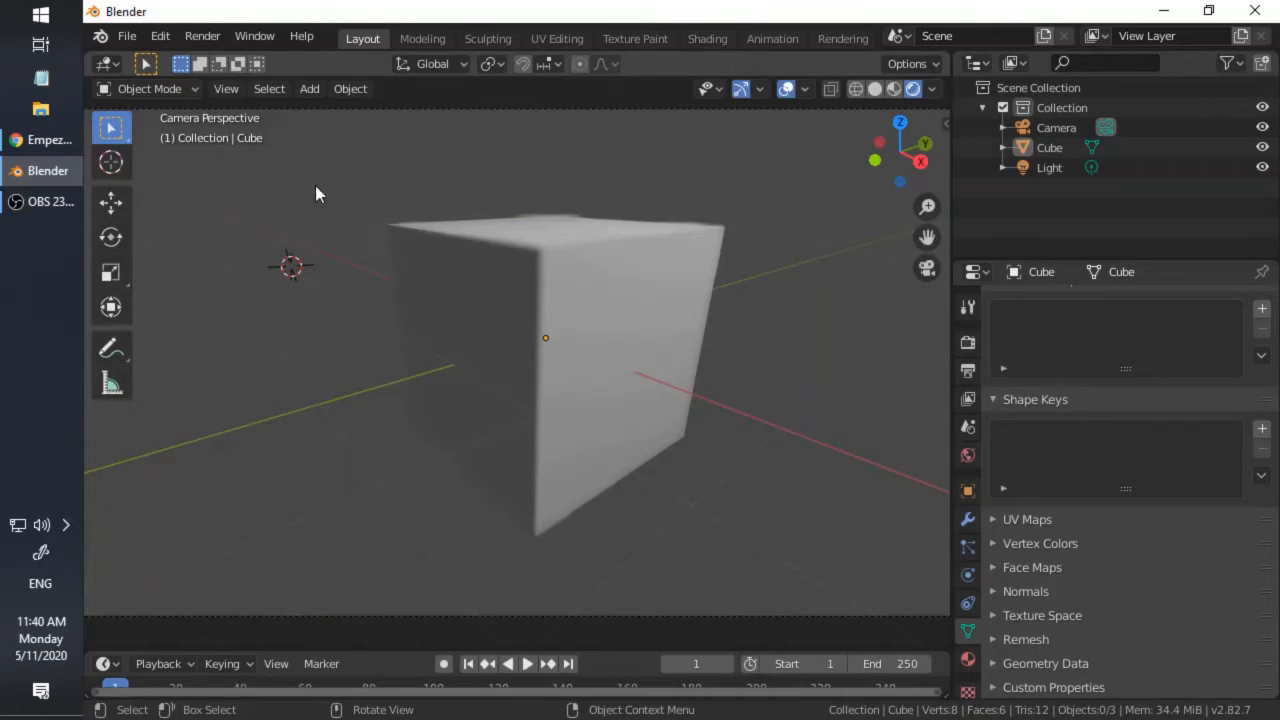
Step: Scribble a zigzag annotation across the camera view and examine the plane it lies on from the user perspective
mouse_move(366, 157)
left_mouse_down()
mouse_move(203, 376)
mouse_move(709, 88)
mouse_move(825, 108)
left_mouse_up()
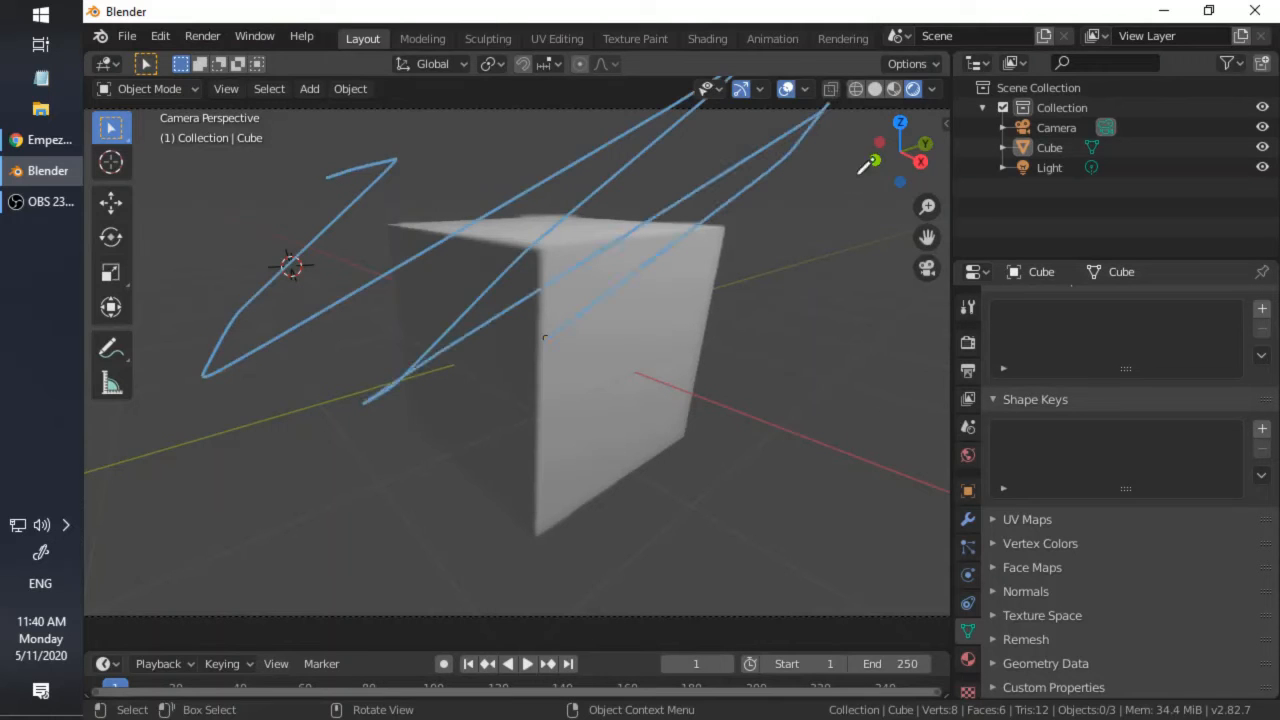
mouse_move(862, 170)
left_mouse_down()
mouse_move(803, 286)
mouse_move(787, 274)
left_mouse_up()
mouse_move(787, 274)
middle_mouse_down()
mouse_move(706, 310)
mouse_move(564, 327)
mouse_move(513, 315)
mouse_move(516, 241)
mouse_move(528, 245)
mouse_move(572, 183)
middle_mouse_up()
scroll(520, 310, "down", 6)
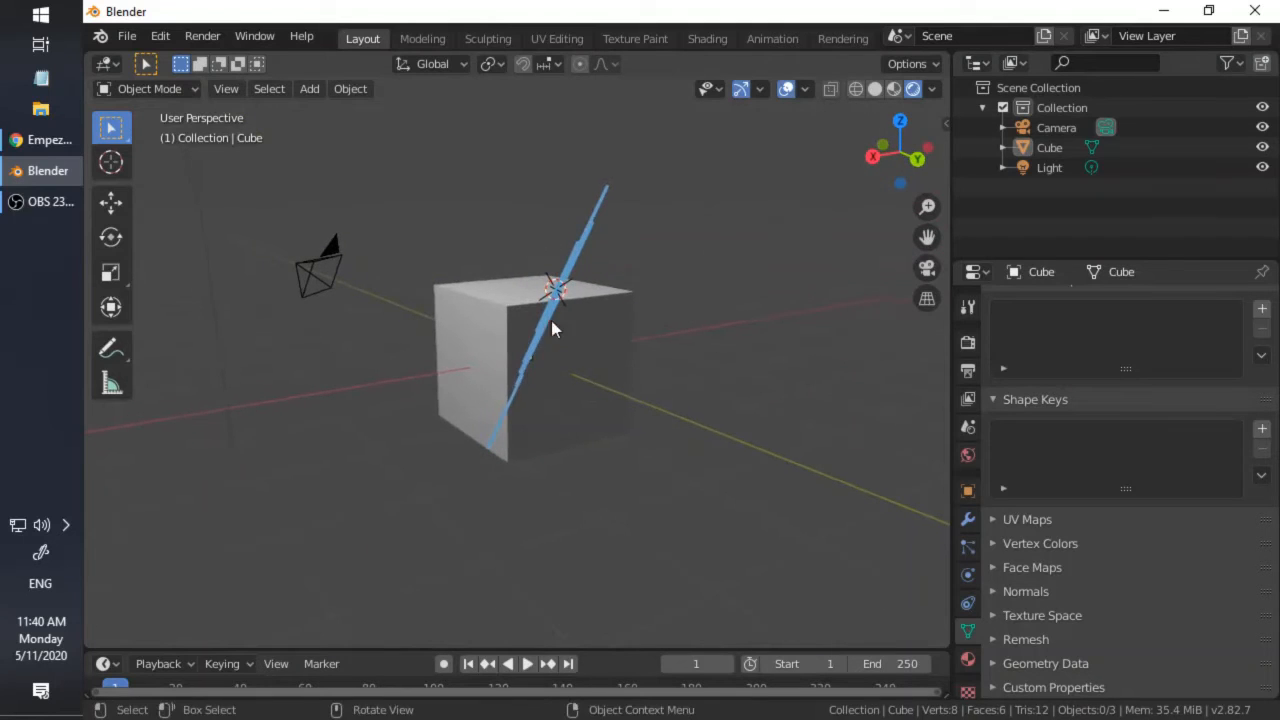
scroll(574, 258, "up", 2)
middle_click_drag(574, 258, 566, 236)
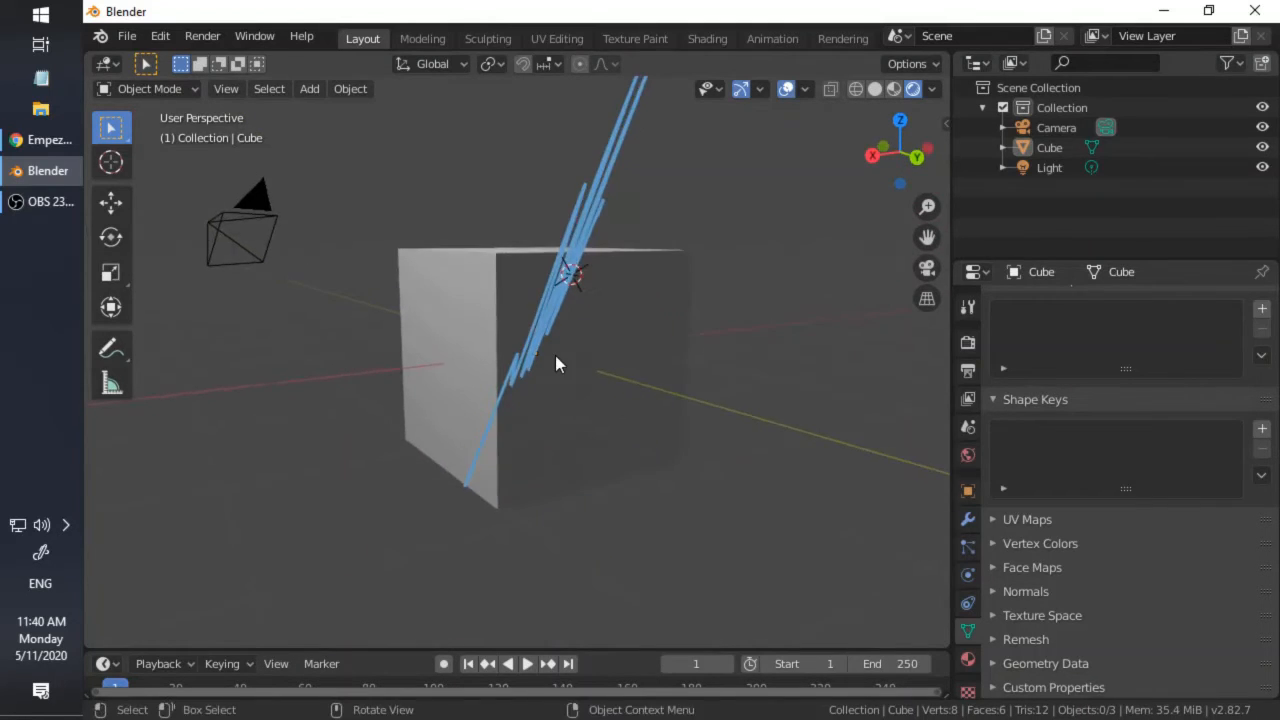
scroll(550, 355, "up", 2)
middle_click_drag(547, 355, 547, 349)
scroll(545, 349, "down", 4)
Step: Return to the camera view and erase the zigzag annotation
key("KP_0")
scroll(508, 356, "up", 3)
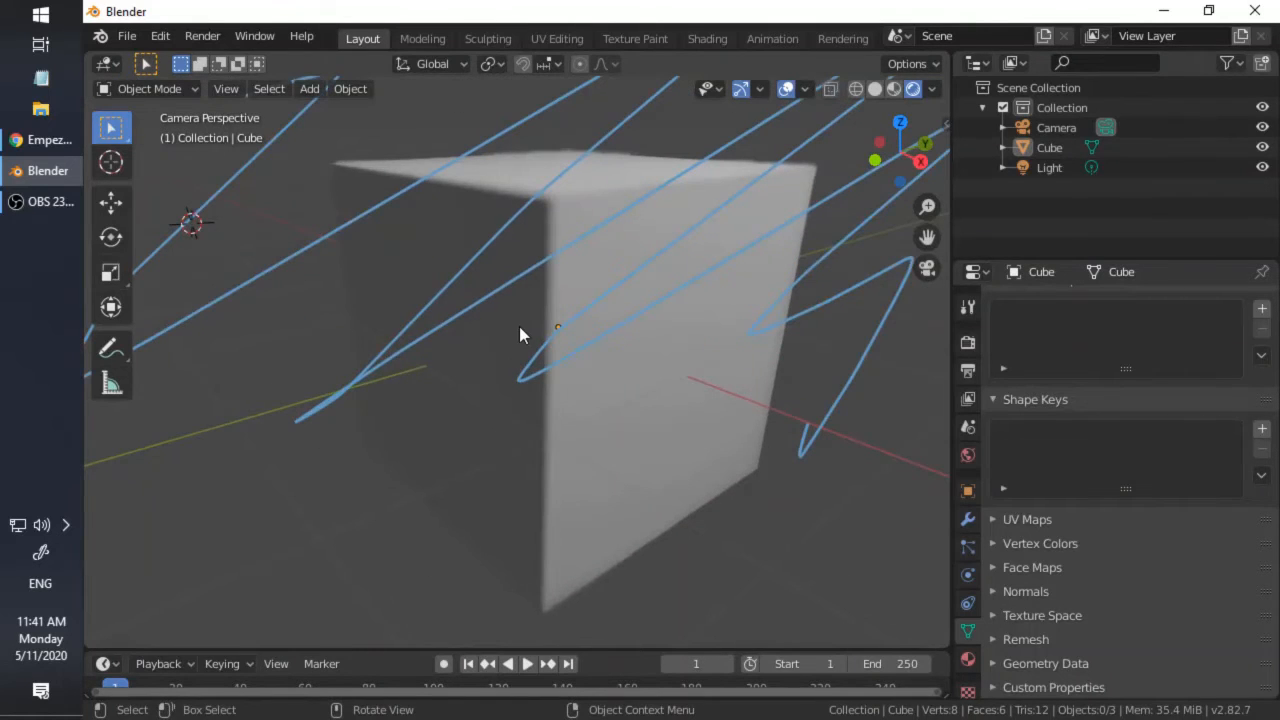
scroll(535, 225, "down", 2)
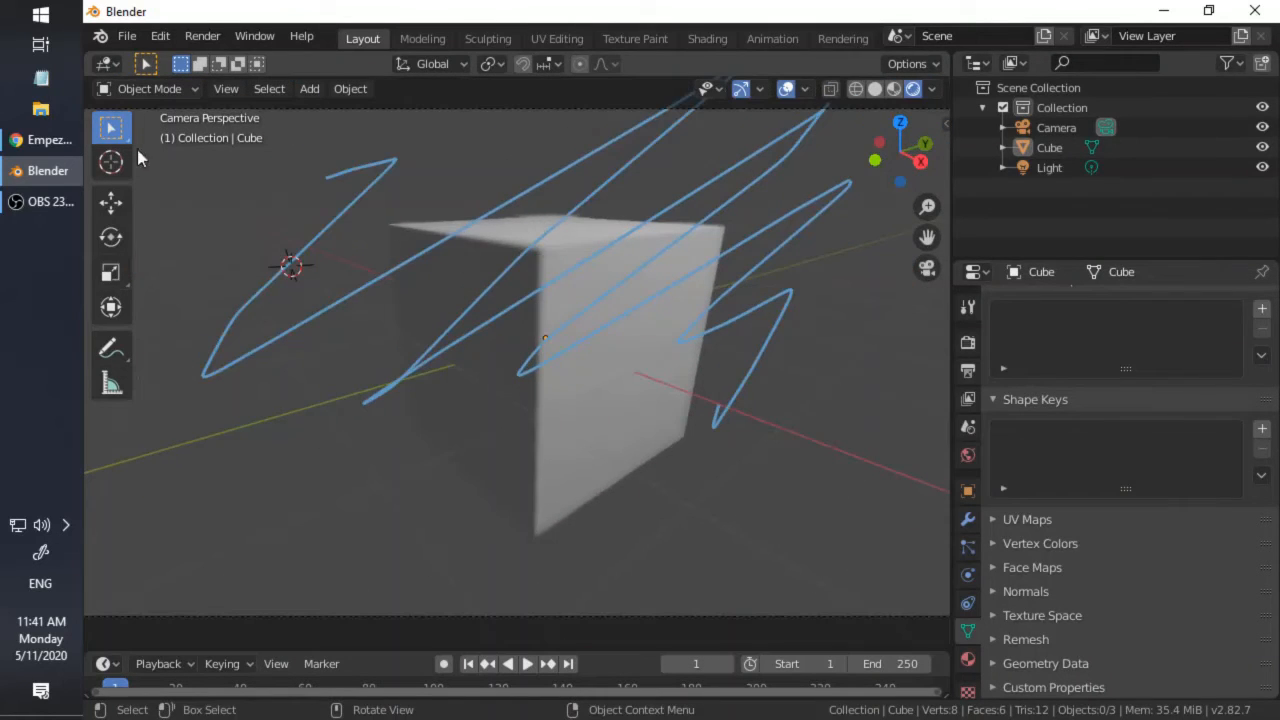
mouse_move(276, 138)
right_mouse_down()
mouse_move(316, 198)
mouse_move(232, 357)
mouse_move(718, 80)
mouse_move(400, 349)
mouse_move(368, 402)
right_mouse_up()
mouse_move(463, 347)
right_mouse_down()
mouse_move(614, 222)
mouse_move(842, 96)
mouse_move(737, 200)
mouse_move(494, 371)
mouse_move(860, 185)
mouse_move(731, 308)
mouse_move(789, 274)
mouse_move(743, 417)
mouse_move(737, 380)
mouse_move(617, 200)
mouse_move(597, 191)
right_mouse_up()
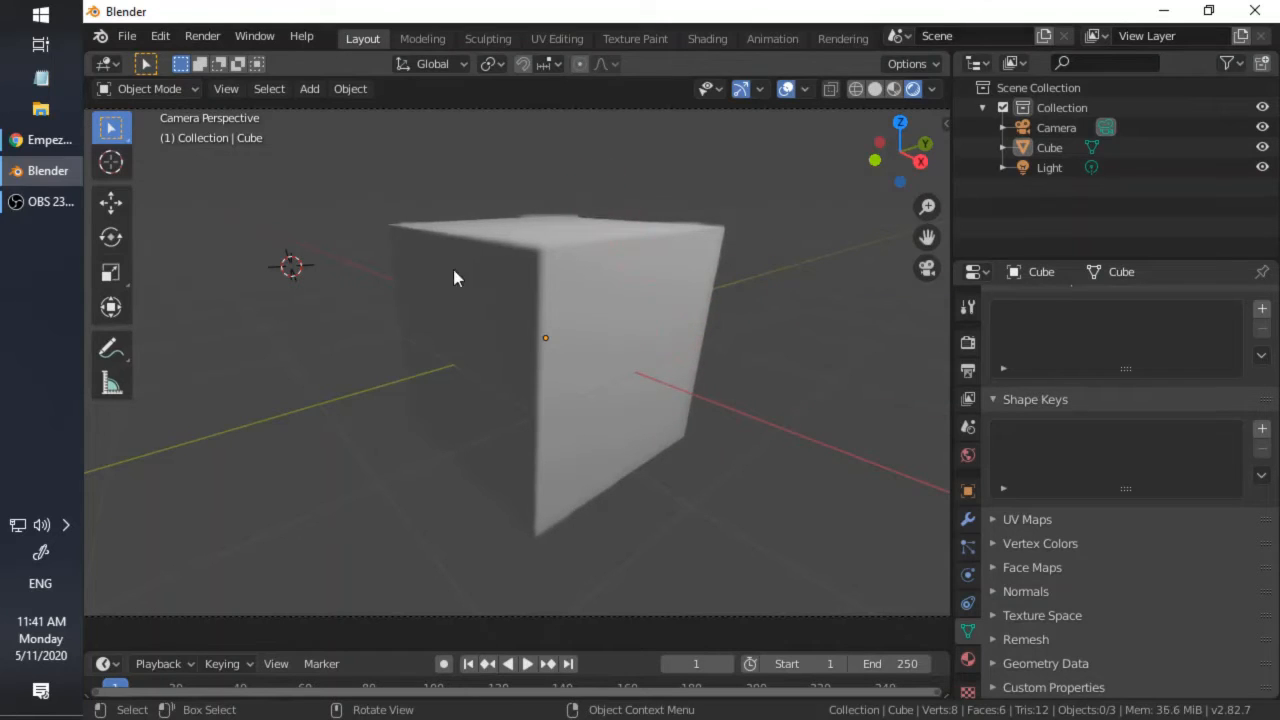
Step: Add a Plain Axes empty at the 3D cursor
key("shift+a")
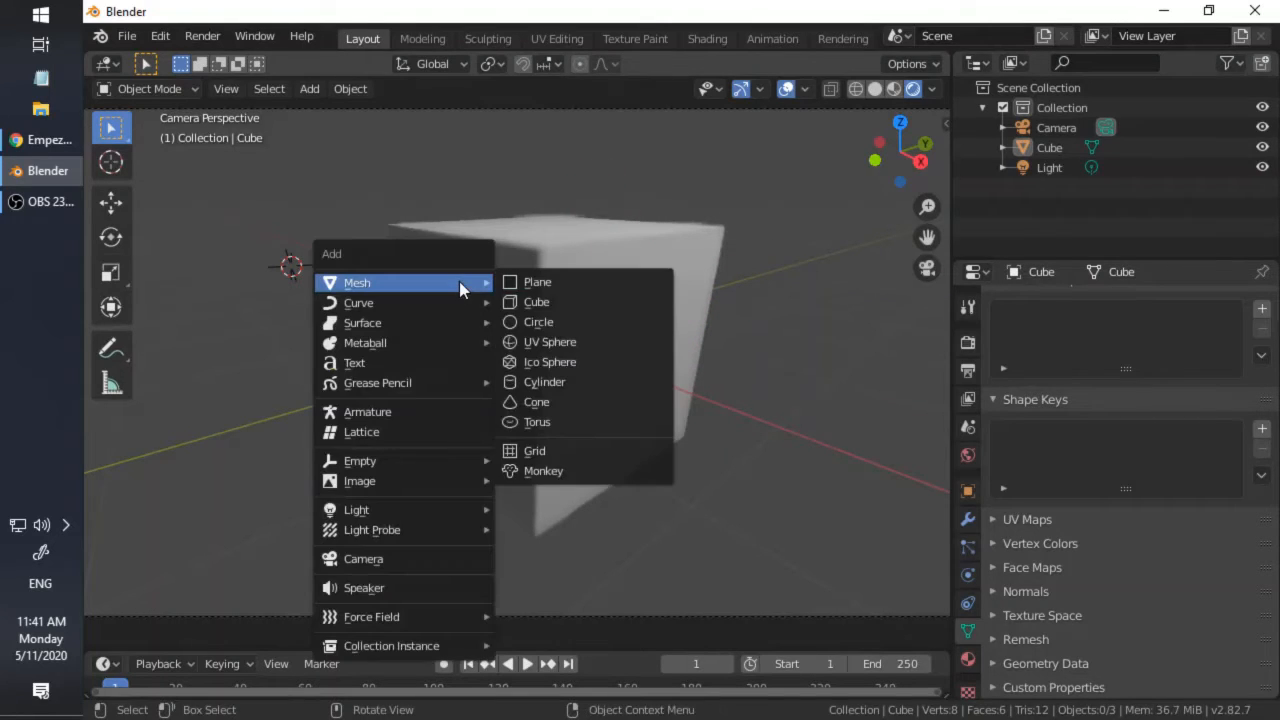
mouse_move(401, 481)
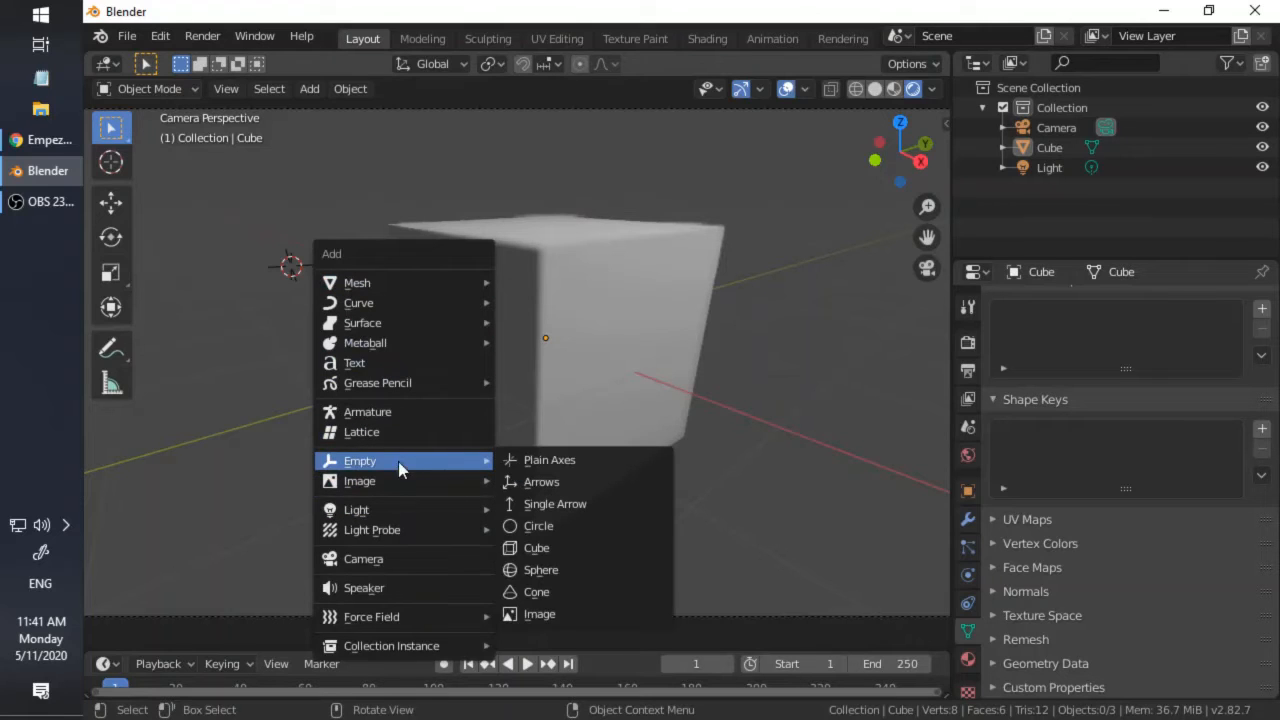
left_click(541, 462)
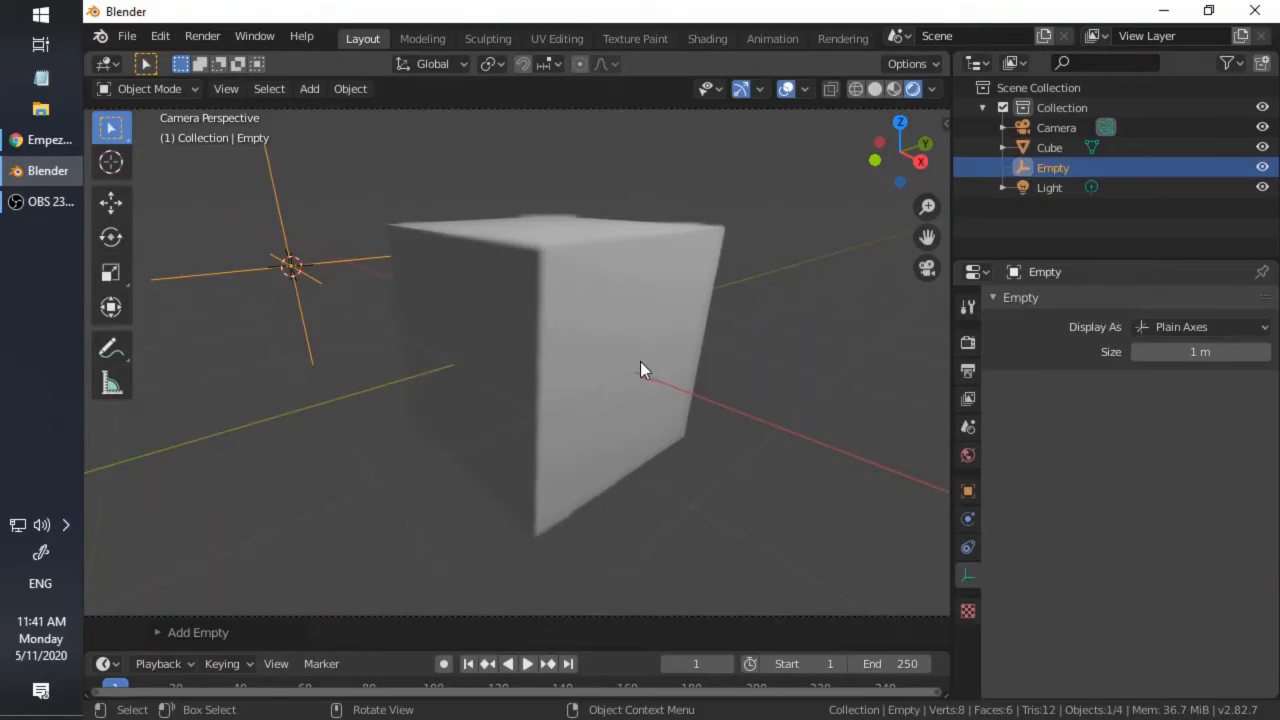
Step: Move the empty along the X axis to the camera's side of the cube
middle_click_drag(345, 331, 354, 357)
key("g")
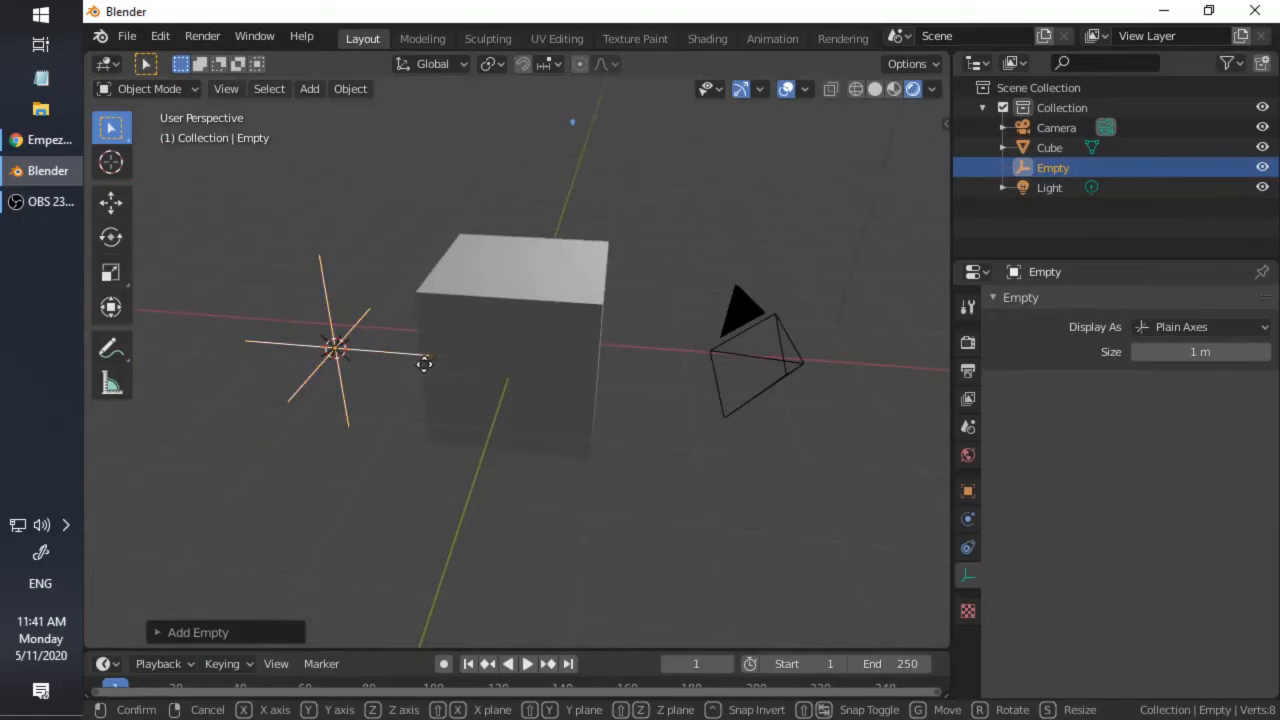
key("x")
left_click(652, 392)
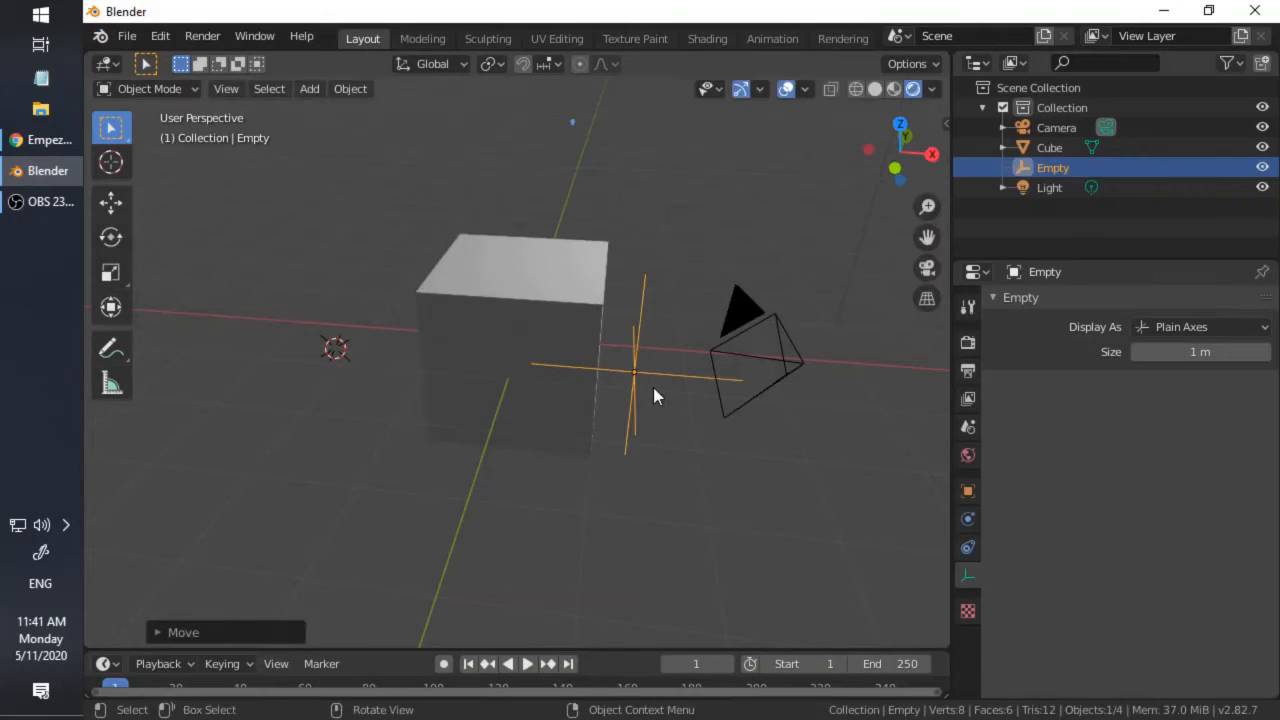
Step: Move the empty freely to a spot between the cube and the camera, and return to the camera view
middle_click_drag(654, 394, 480, 462)
key("g")
left_click(358, 401)
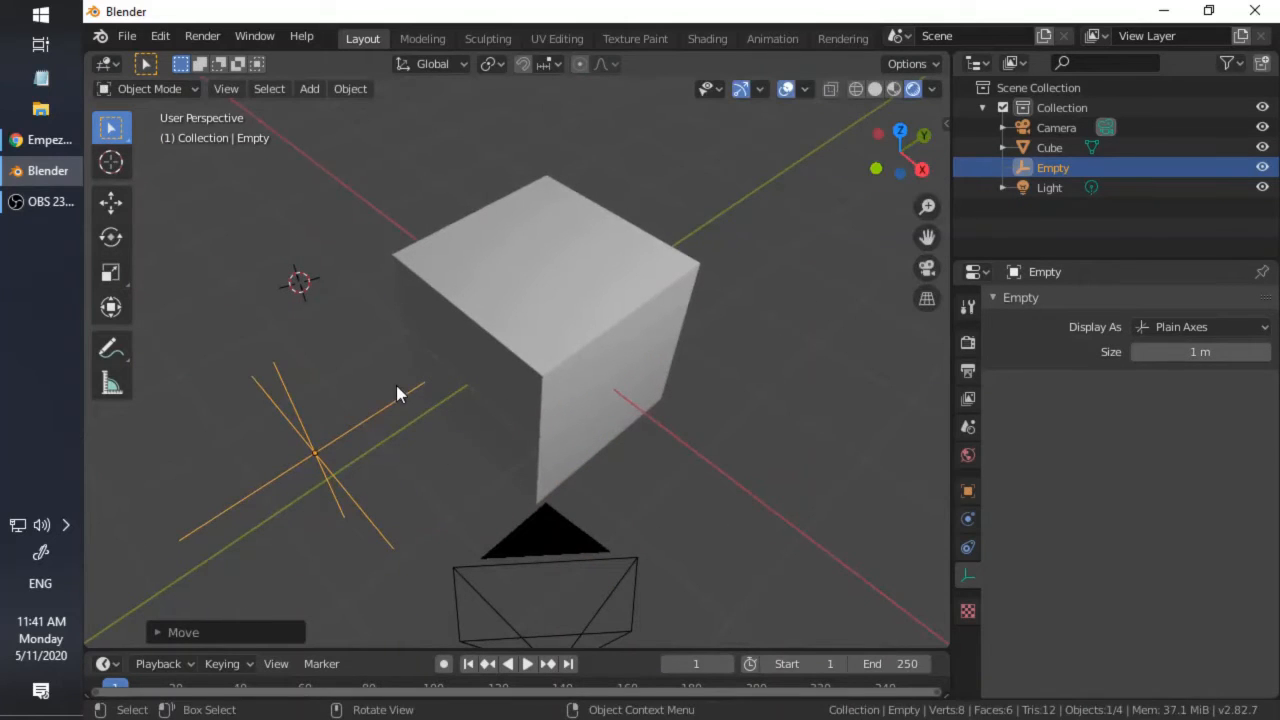
key("g")
left_click(667, 349)
key("KP_0")
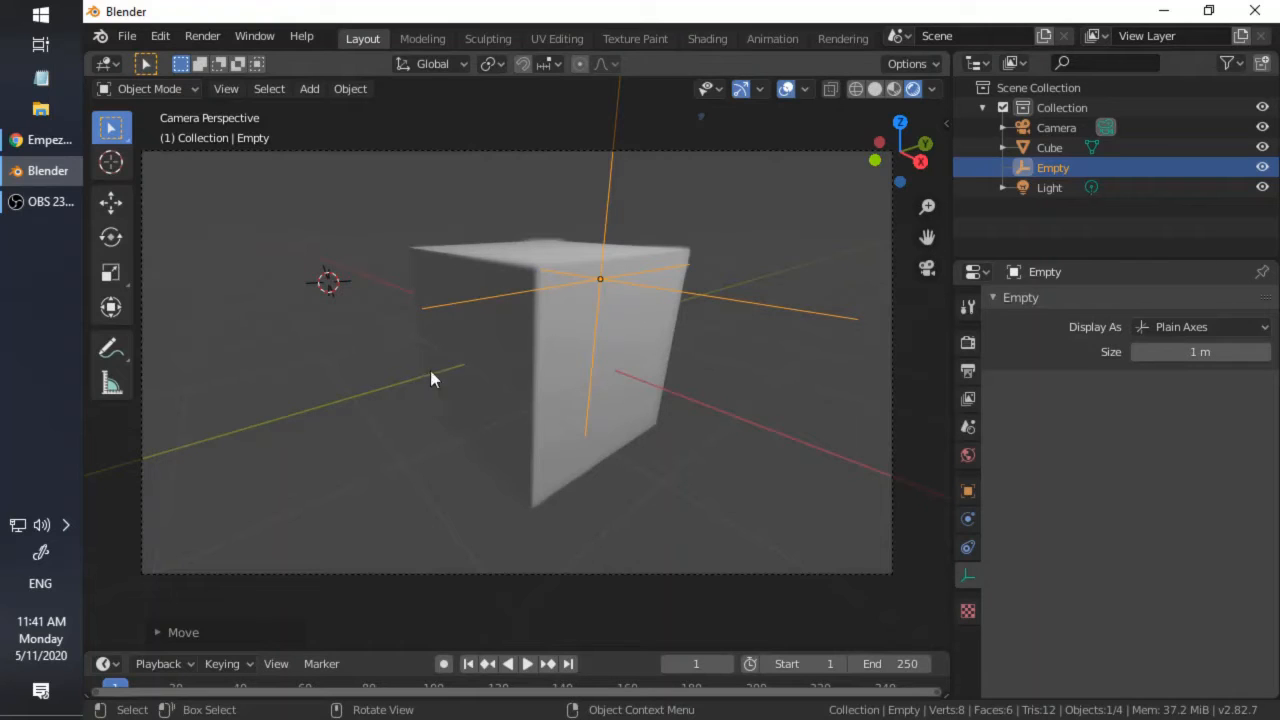
Step: Hide the viewport overlays to view the cube on its own, select the cube and show the overlays again
left_click(786, 88)
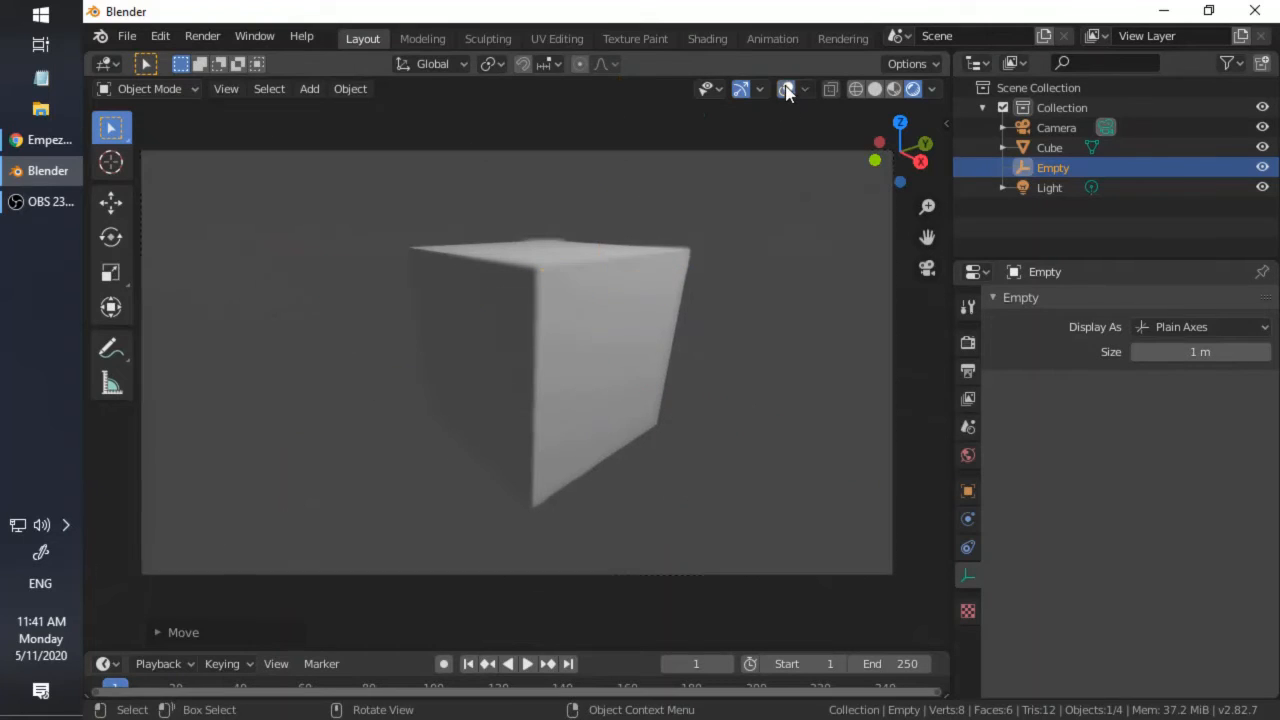
middle_click_drag(745, 361, 662, 335)
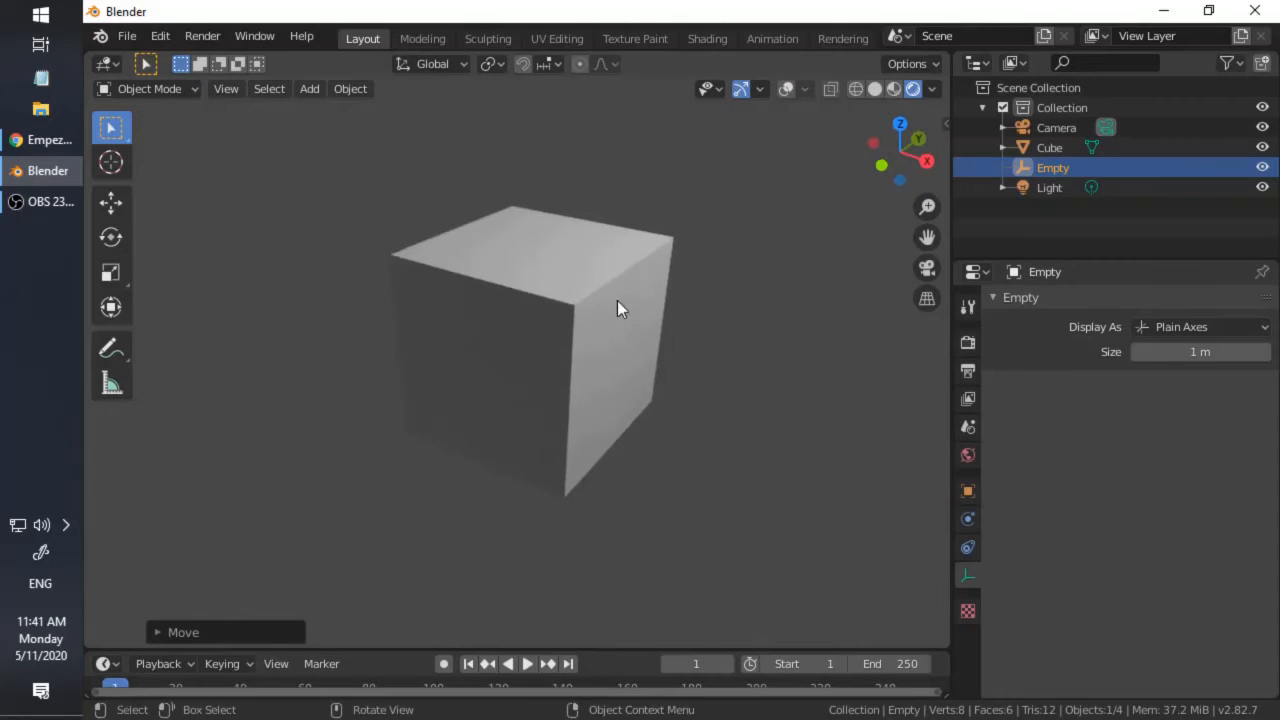
left_click(559, 292)
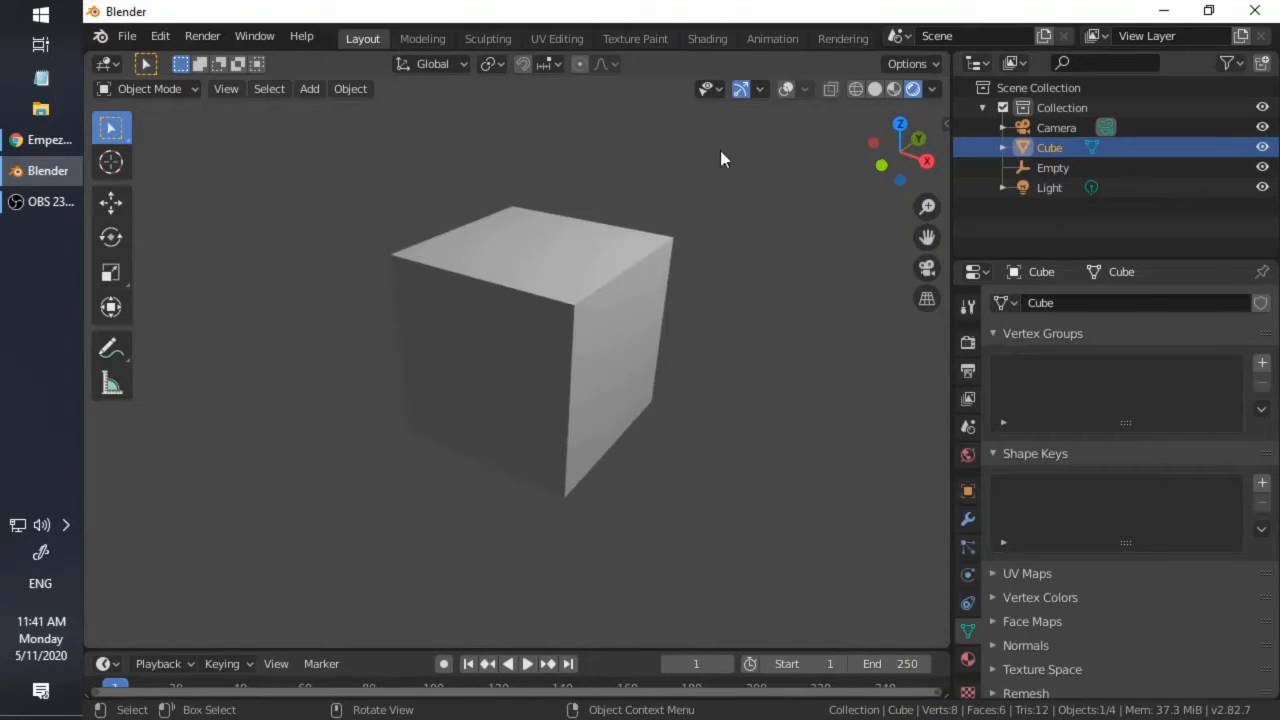
left_click(785, 88)
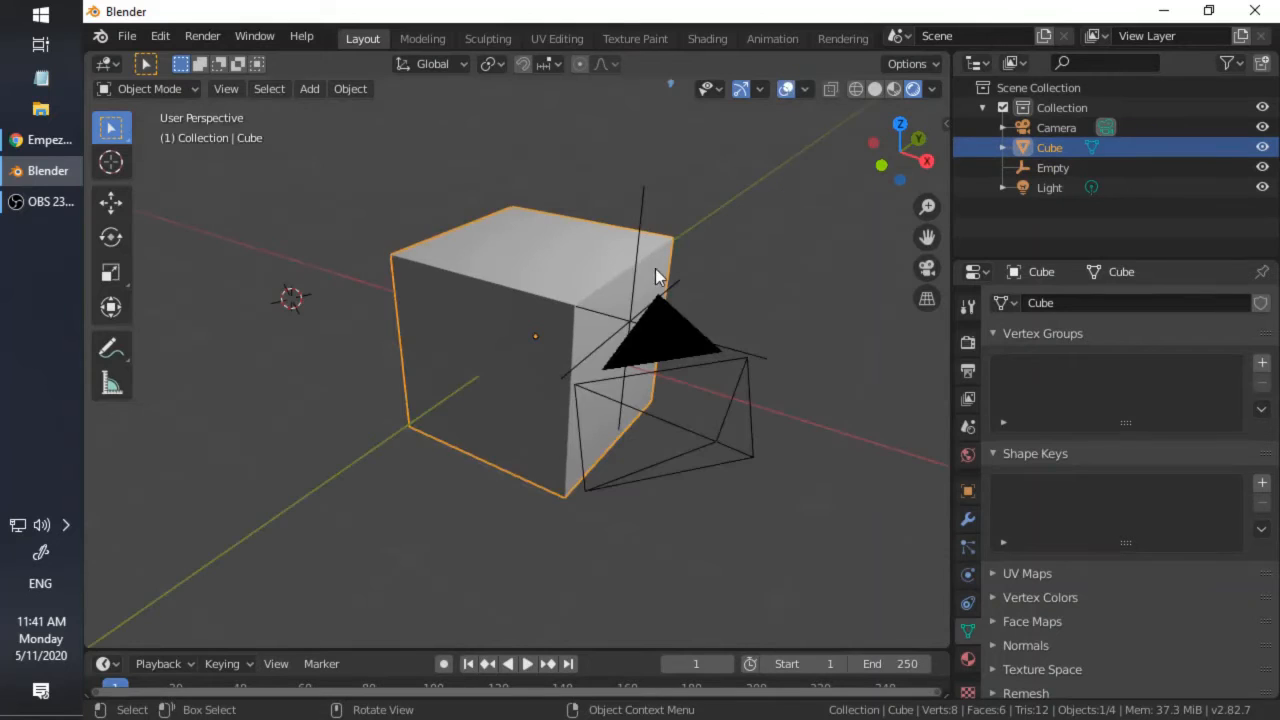
Step: Check the camera view with overlays and gizmos hidden, and turn both back on
middle_click_drag(655, 268, 542, 330)
key("KP_0")
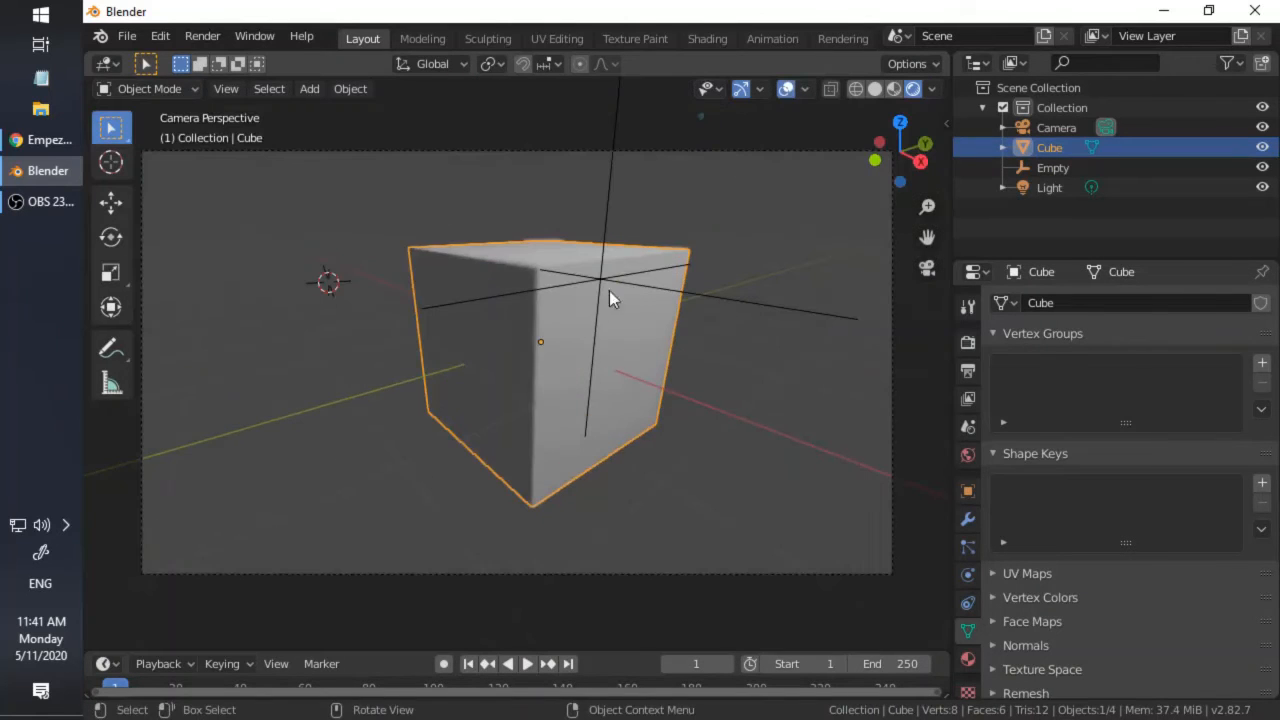
left_click(788, 88)
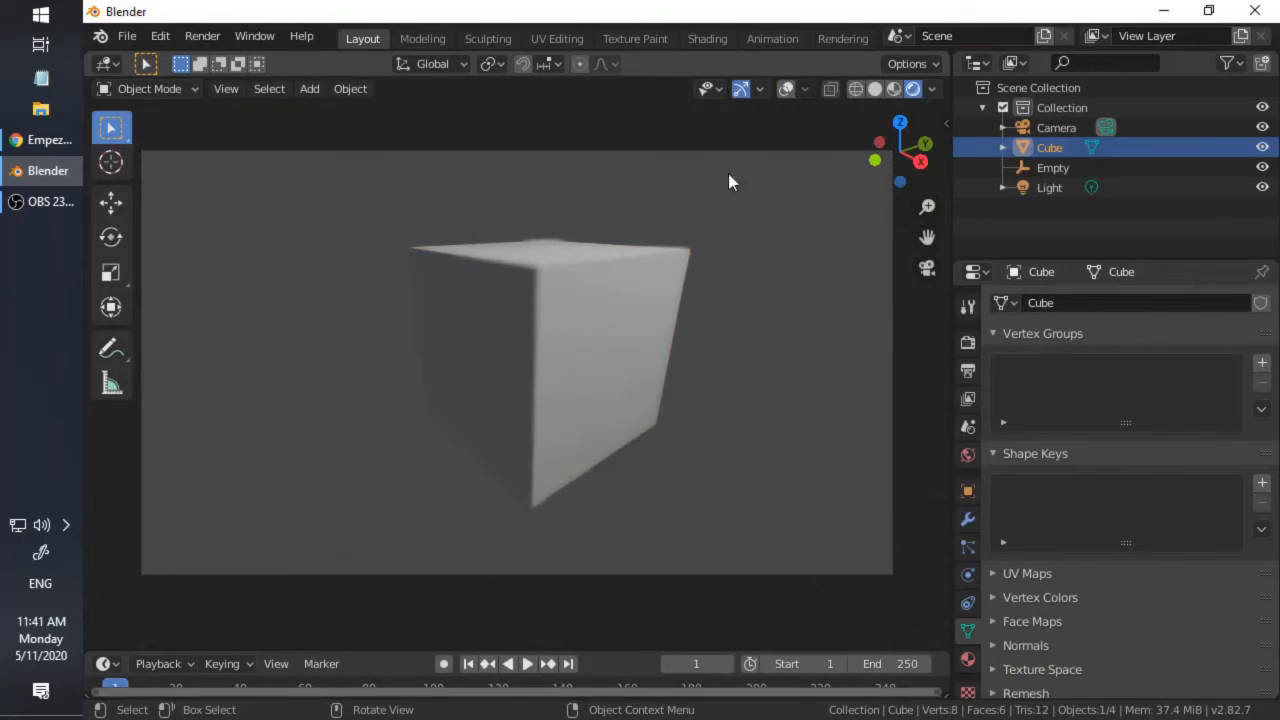
left_click(741, 88)
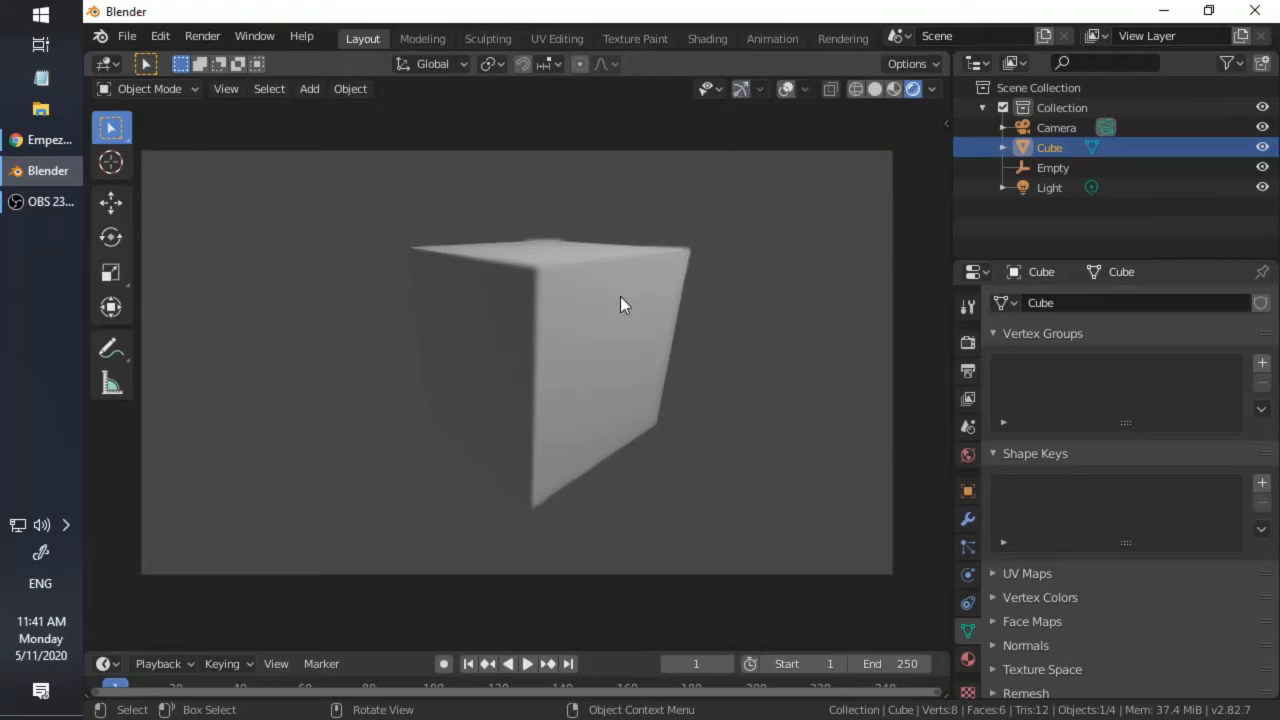
left_click(741, 88)
left_click(788, 88)
Step: Select the empty and move it beside the cube's vertical edge nearest the camera
middle_click_drag(660, 329, 620, 357)
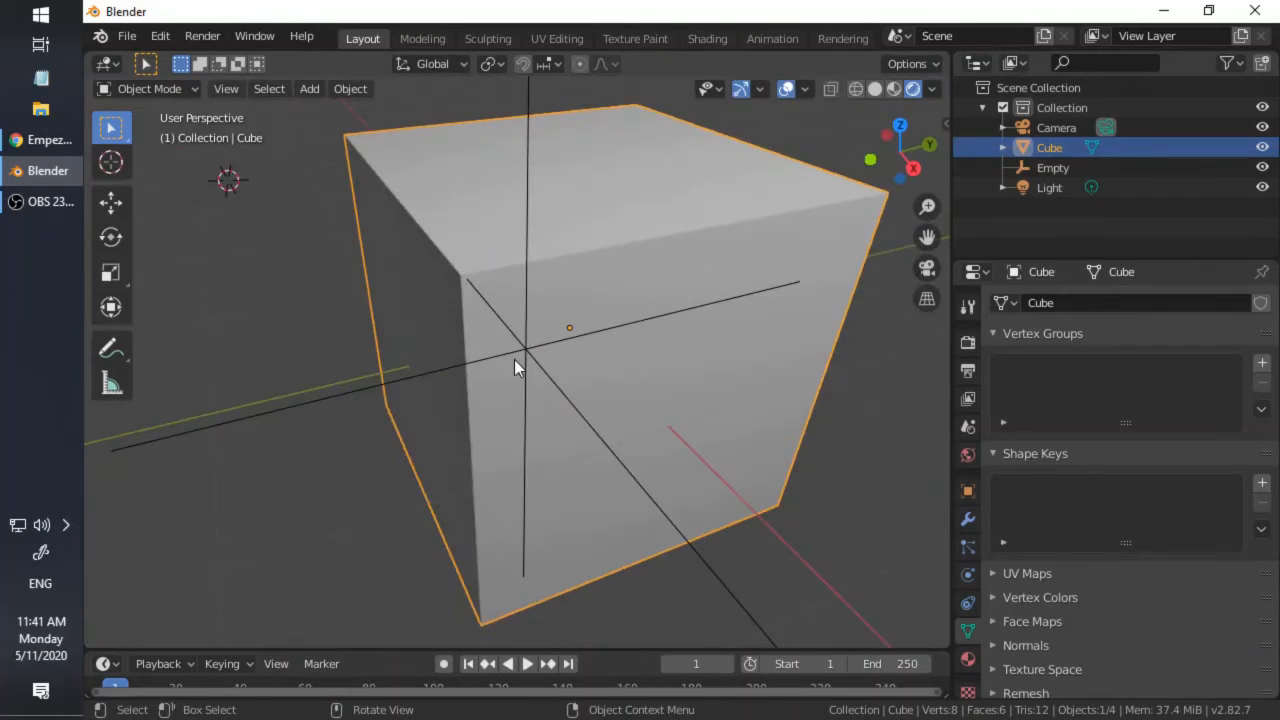
left_click(521, 345)
scroll(518, 353, "down", 3)
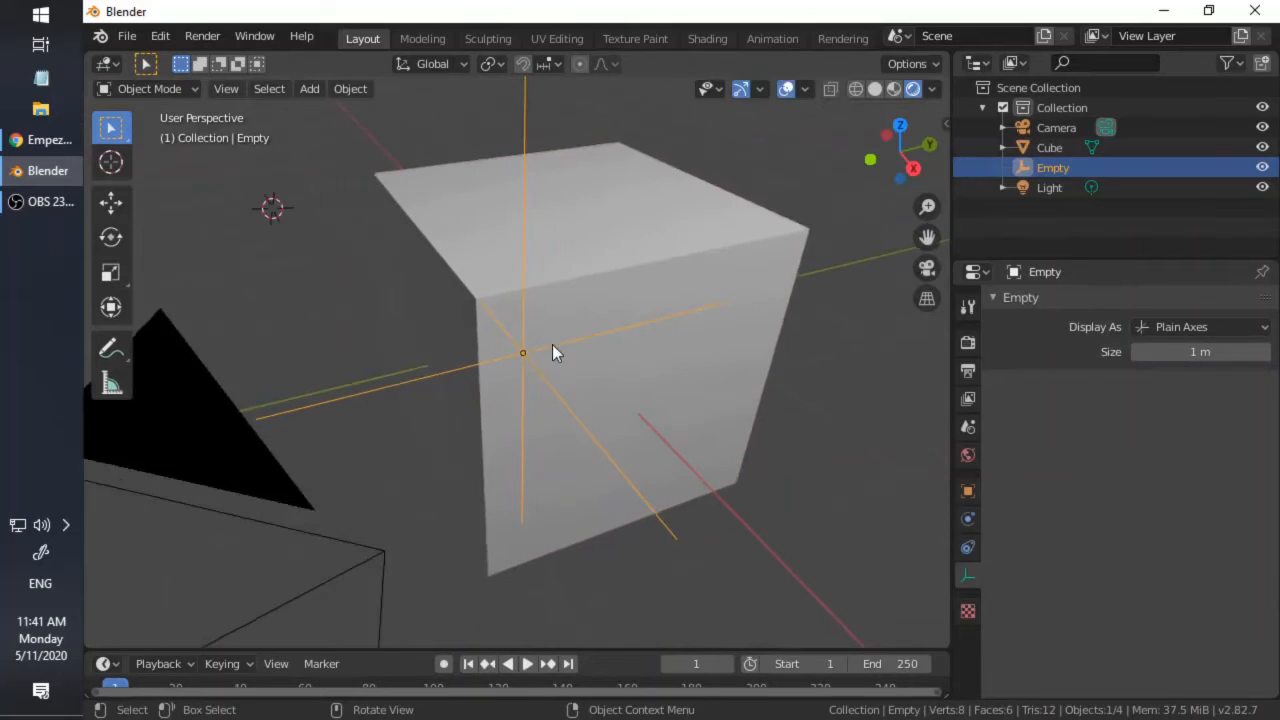
key("g")
left_click(460, 338)
middle_click_drag(460, 338, 483, 369)
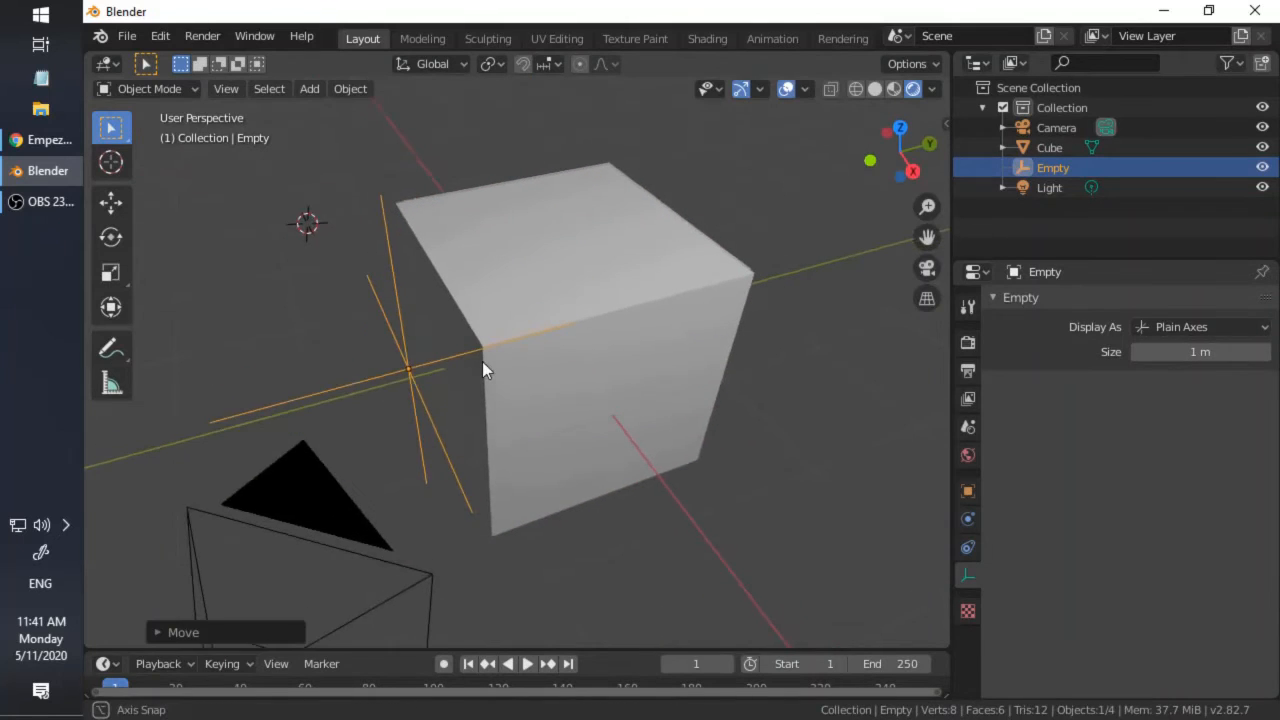
scroll(400, 396, "up", 3)
key("g")
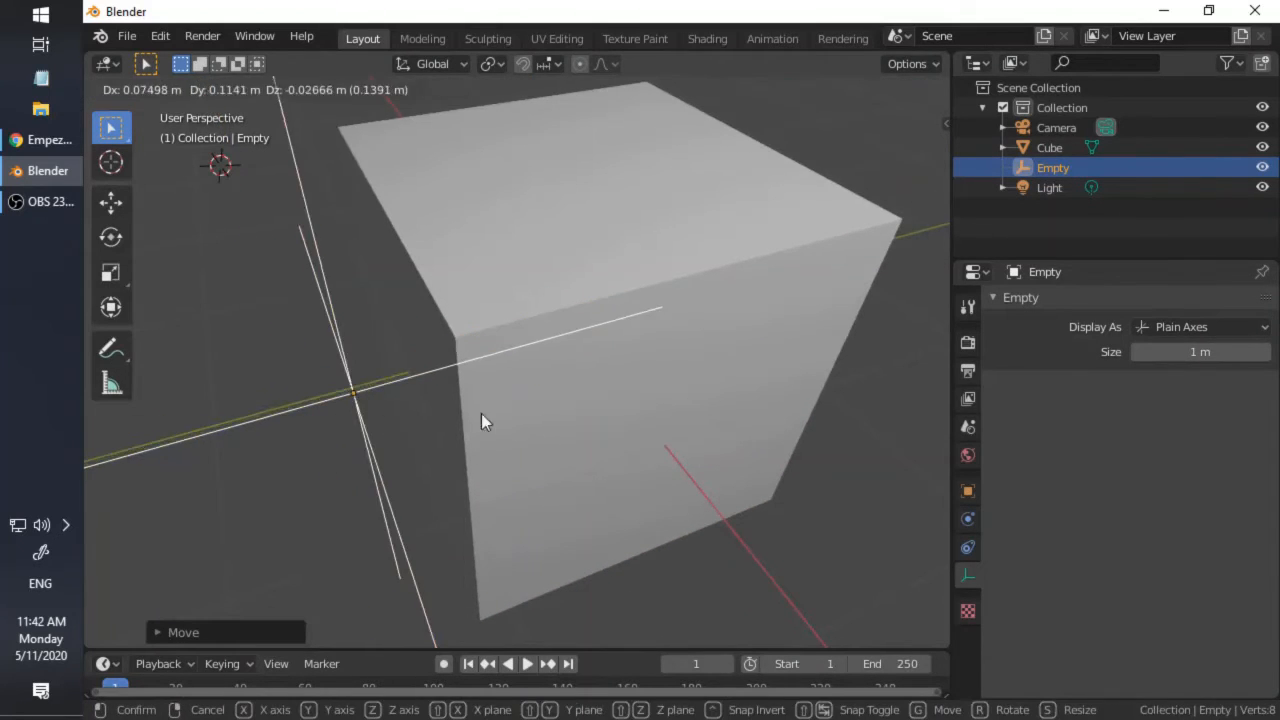
left_click(457, 457)
Step: Select the camera and change its depth of field focus object from the Cube to the Empty
scroll(467, 560, "down", 3)
left_click(411, 527)
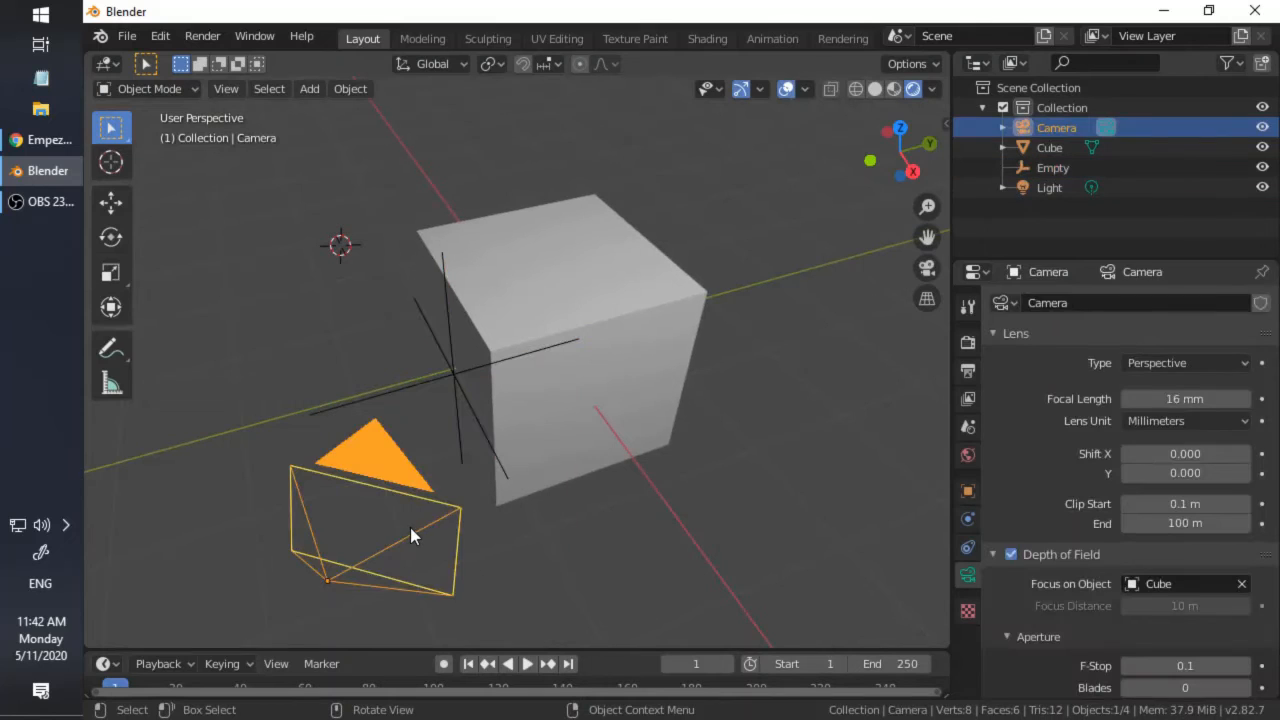
scroll(1054, 412, "down", 3)
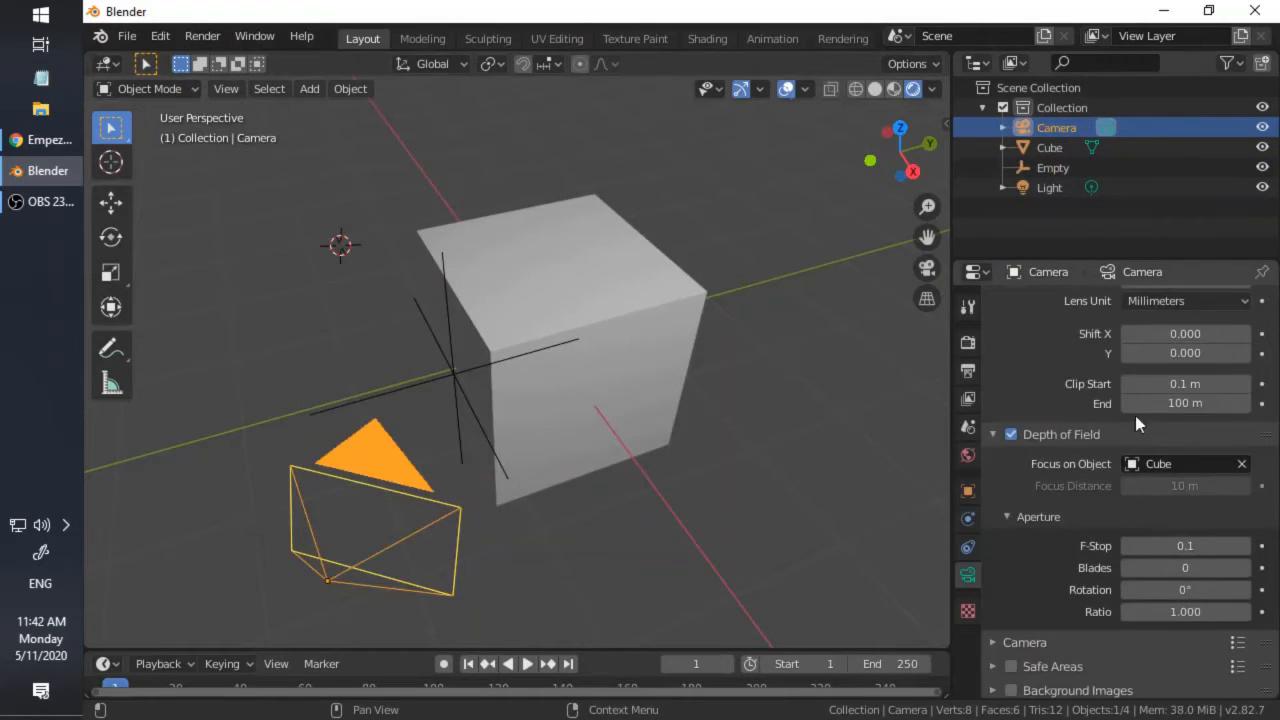
left_click(1243, 464)
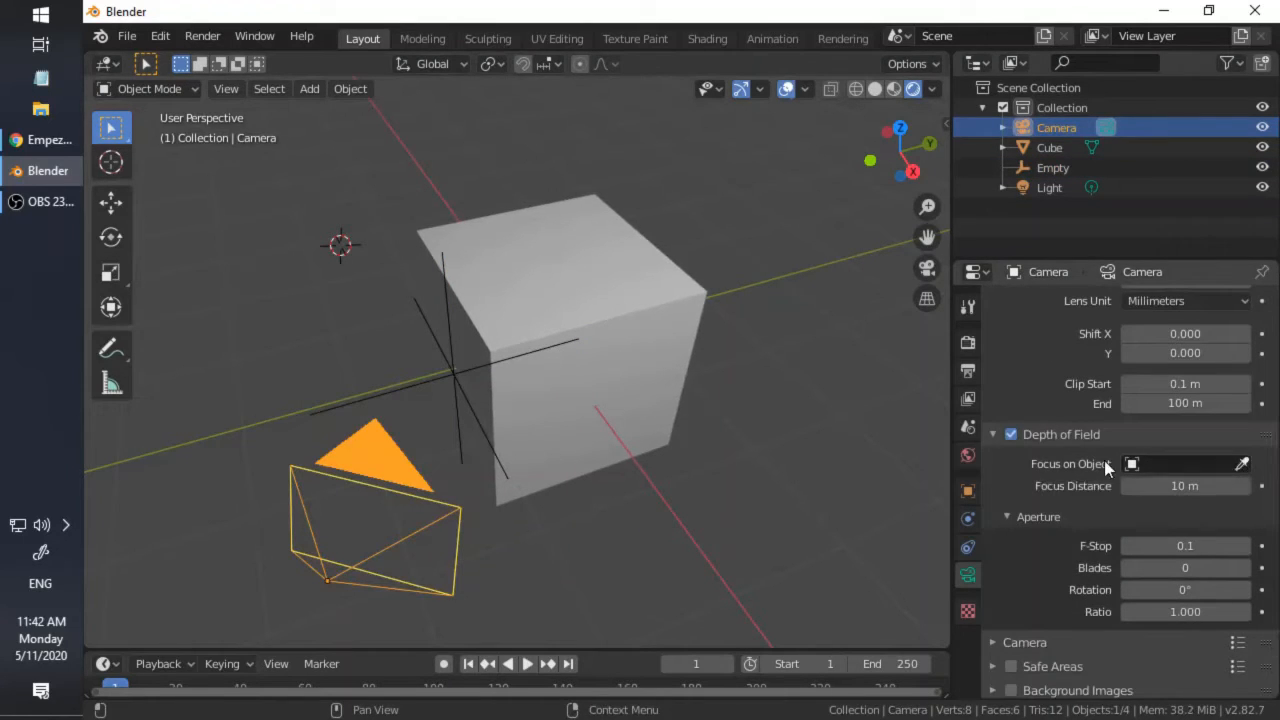
left_click(1241, 464)
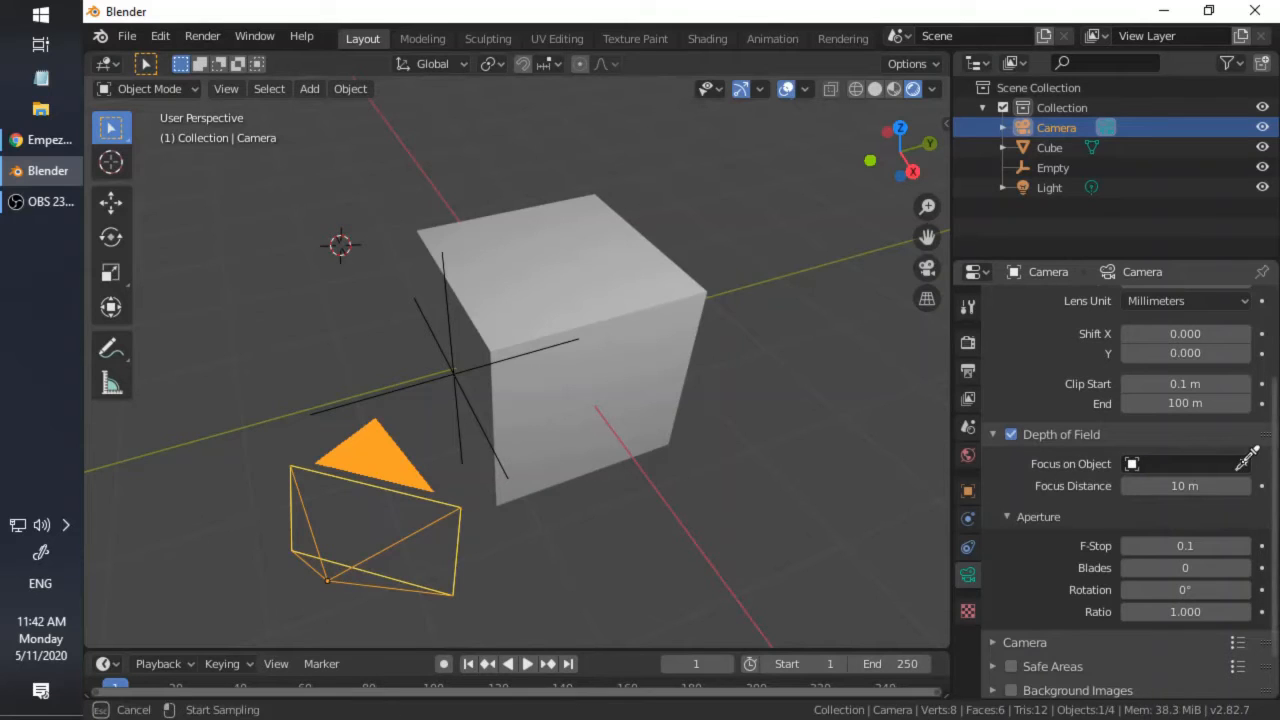
left_click(399, 389)
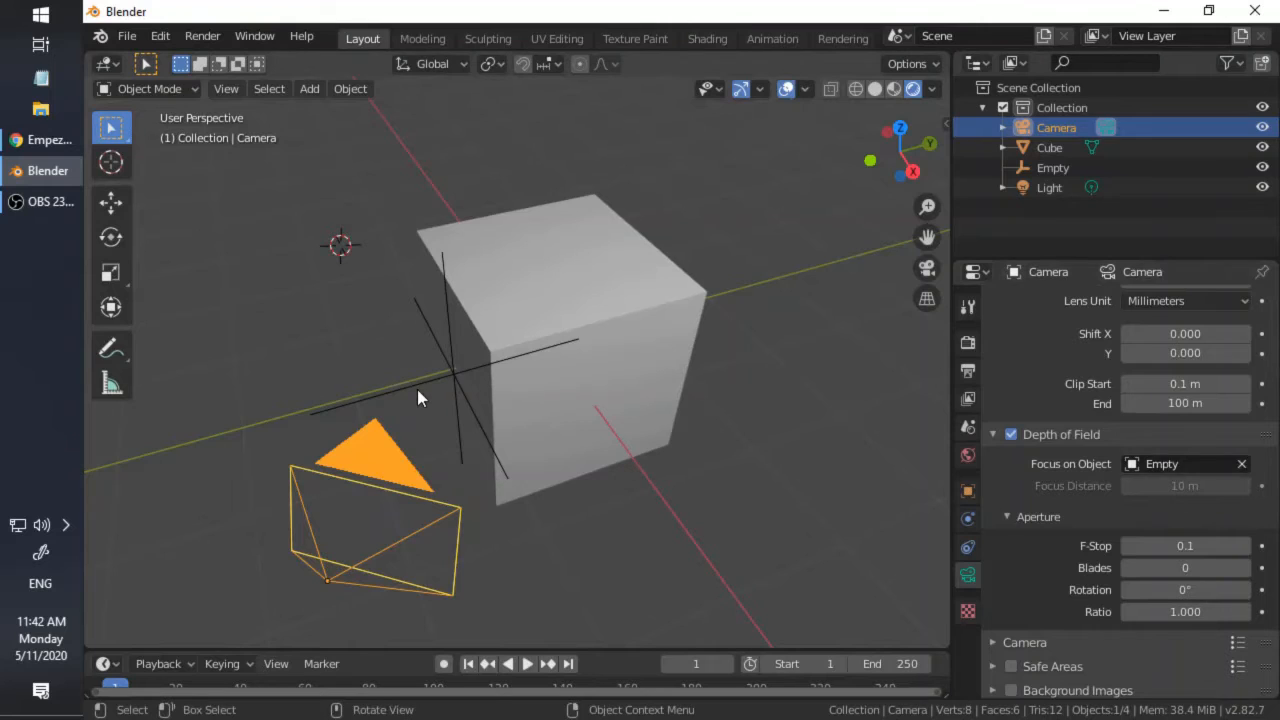
Step: Select the empty, move it in the camera view onto the cube's nearest upper corner, and return to the perspective view
left_click(424, 389)
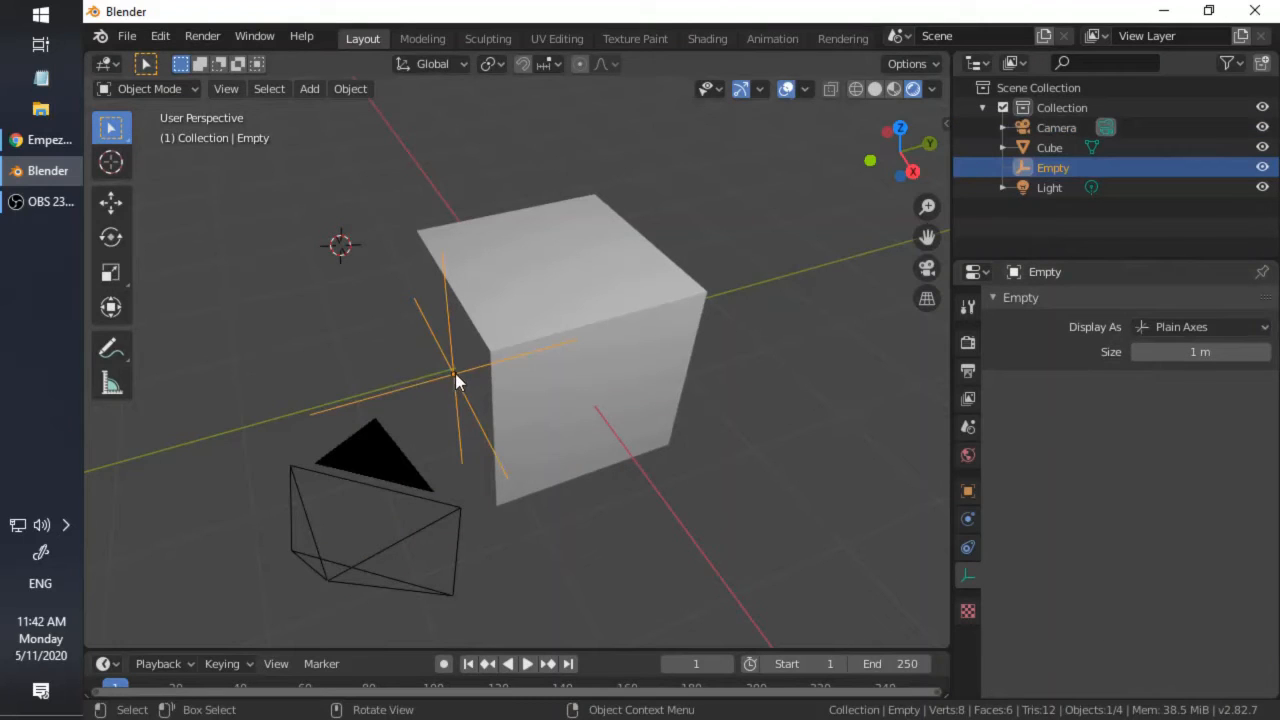
scroll(452, 374, "up", 2)
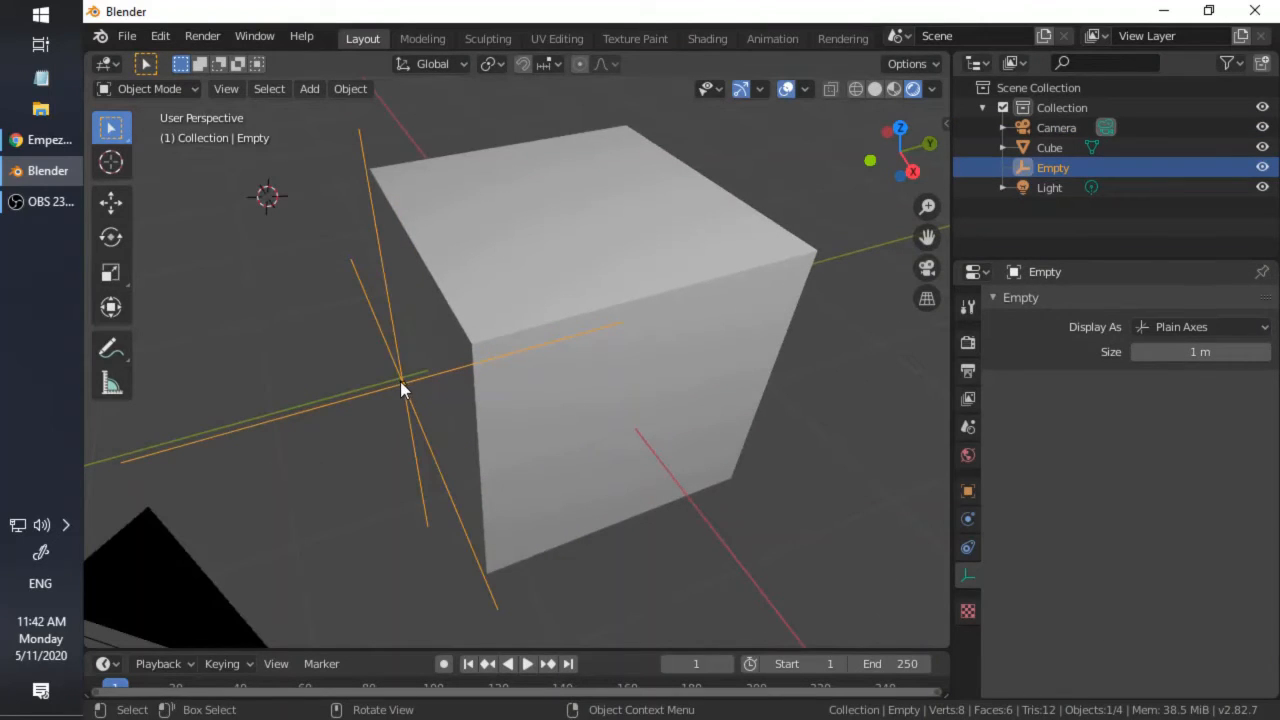
key("KP_0")
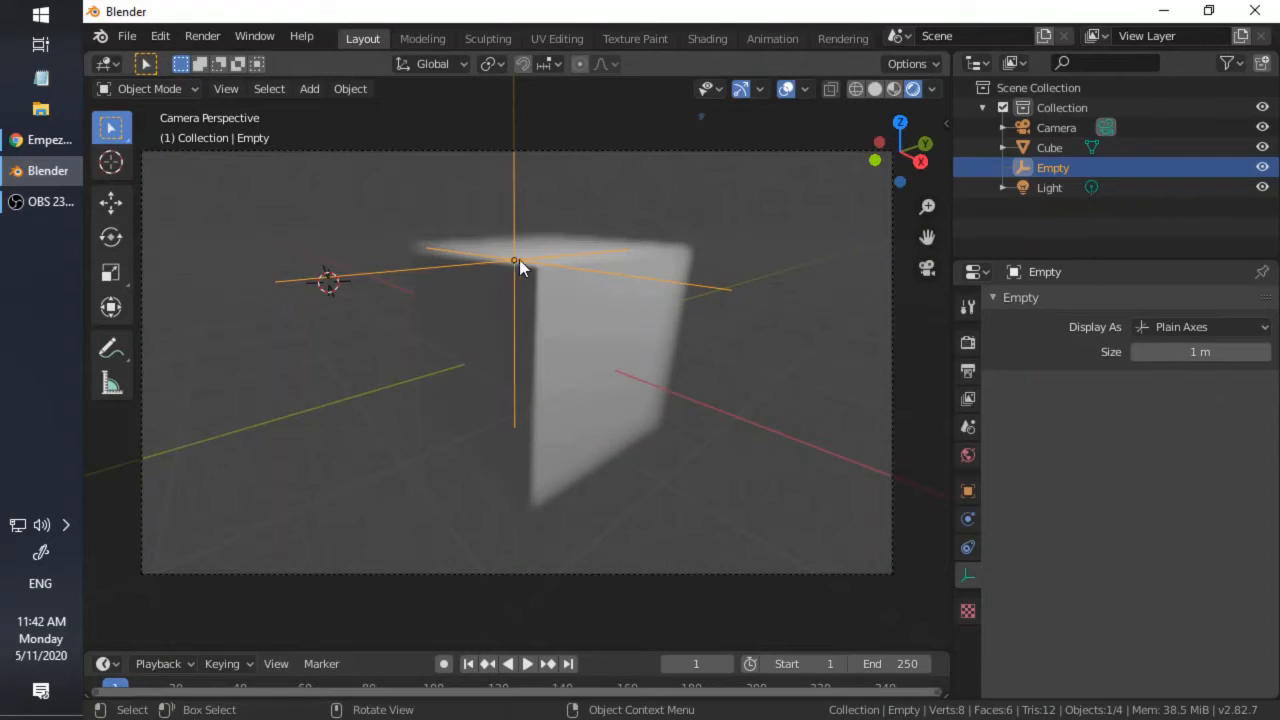
scroll(527, 266, "up", 3)
key("g")
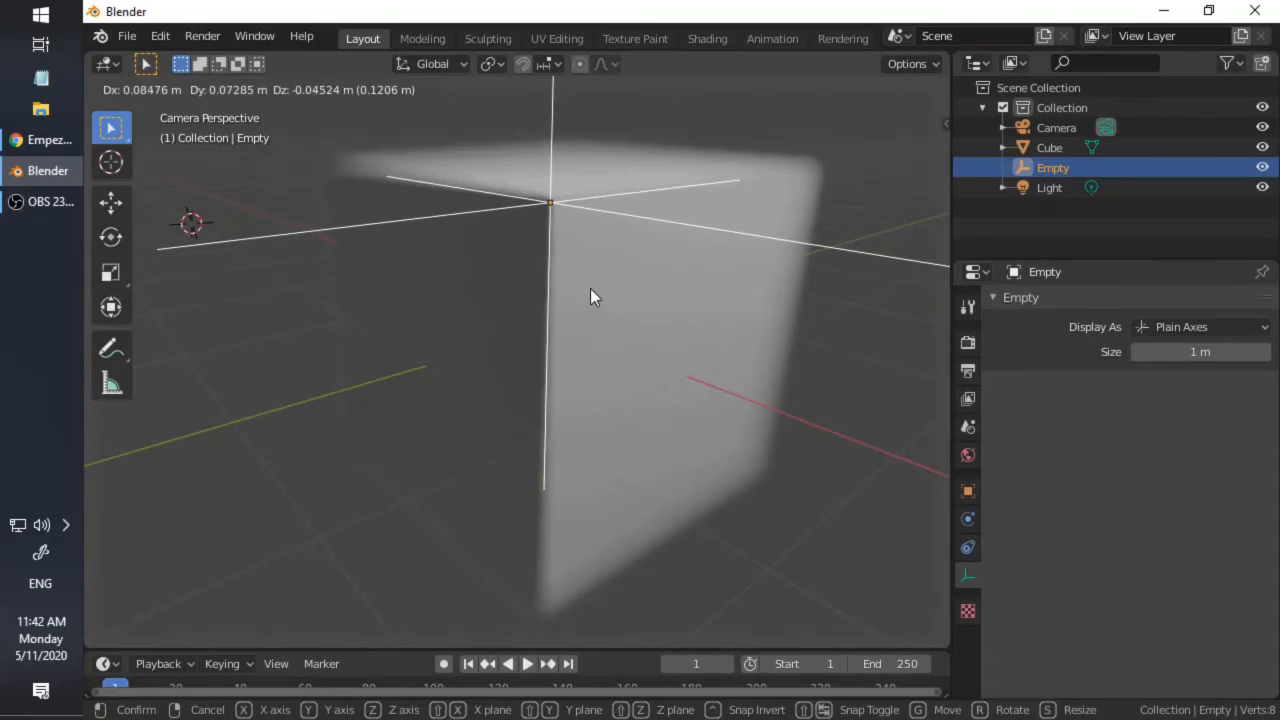
left_click(590, 288)
key("KP_0")
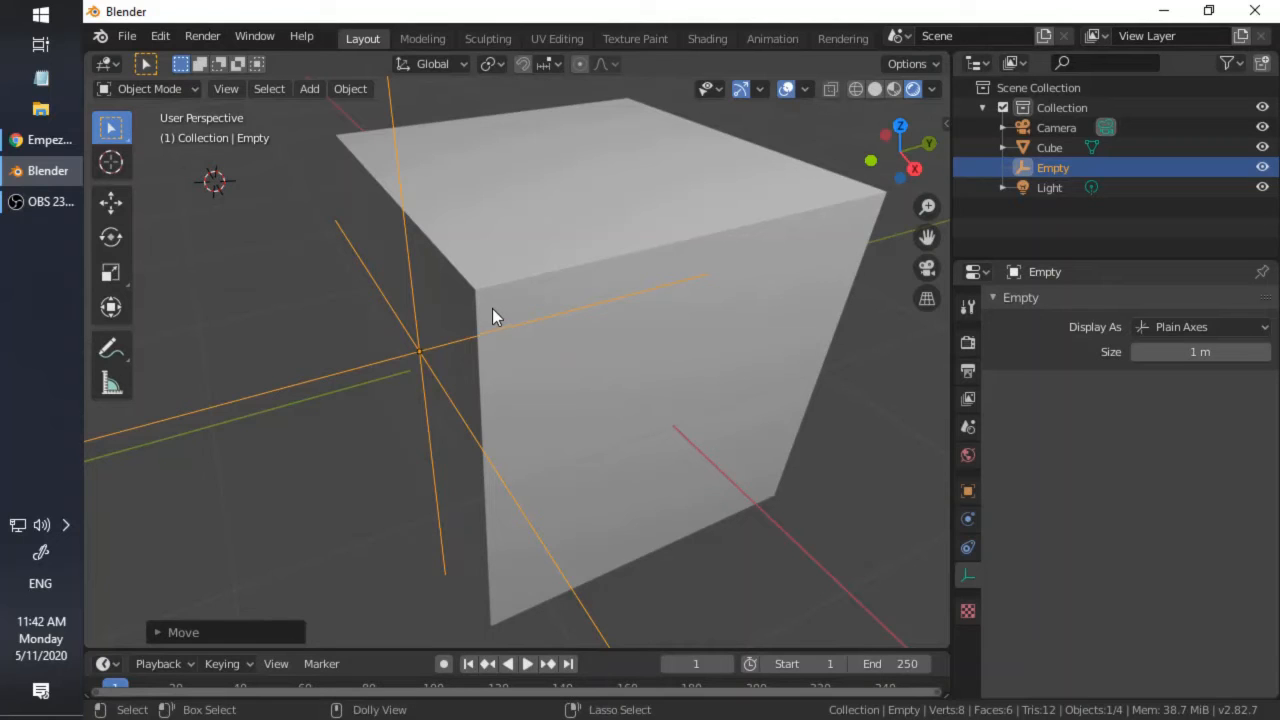
Step: Set the snapping element to Vertex and snap the empty onto the cube's upper corner nearest the camera
key("ctrl+shift+Tab")
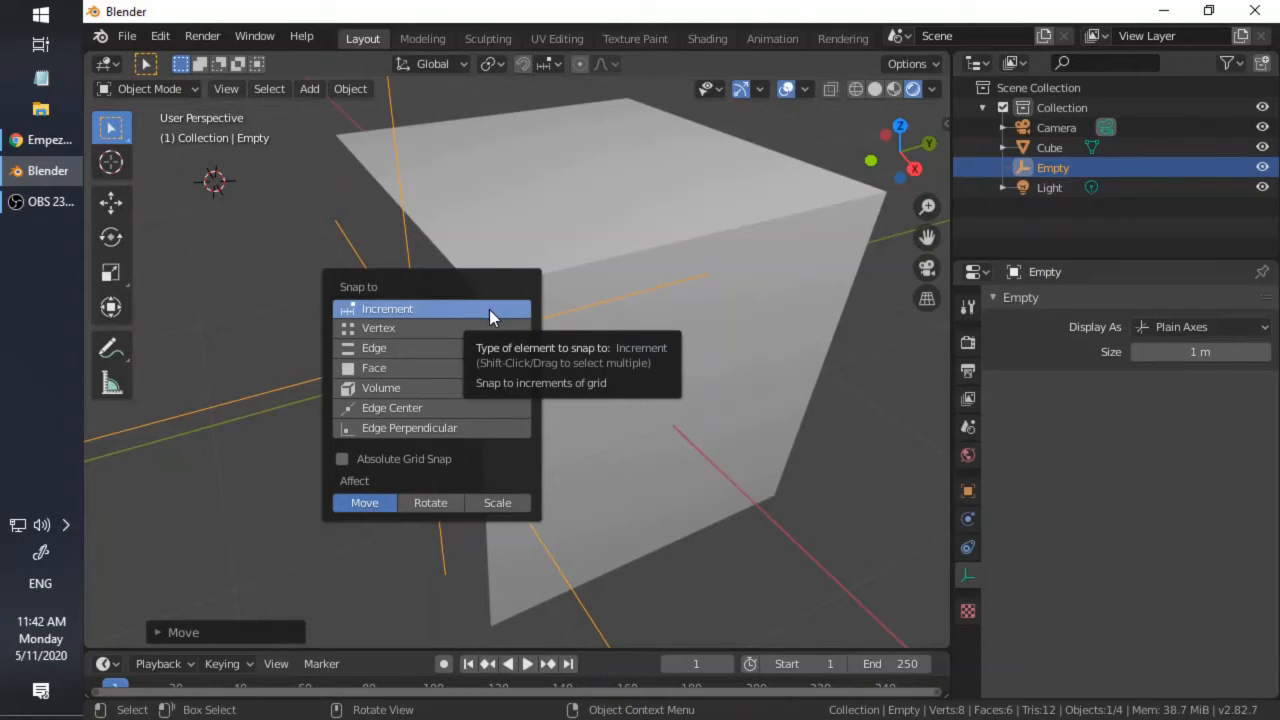
left_click(438, 328)
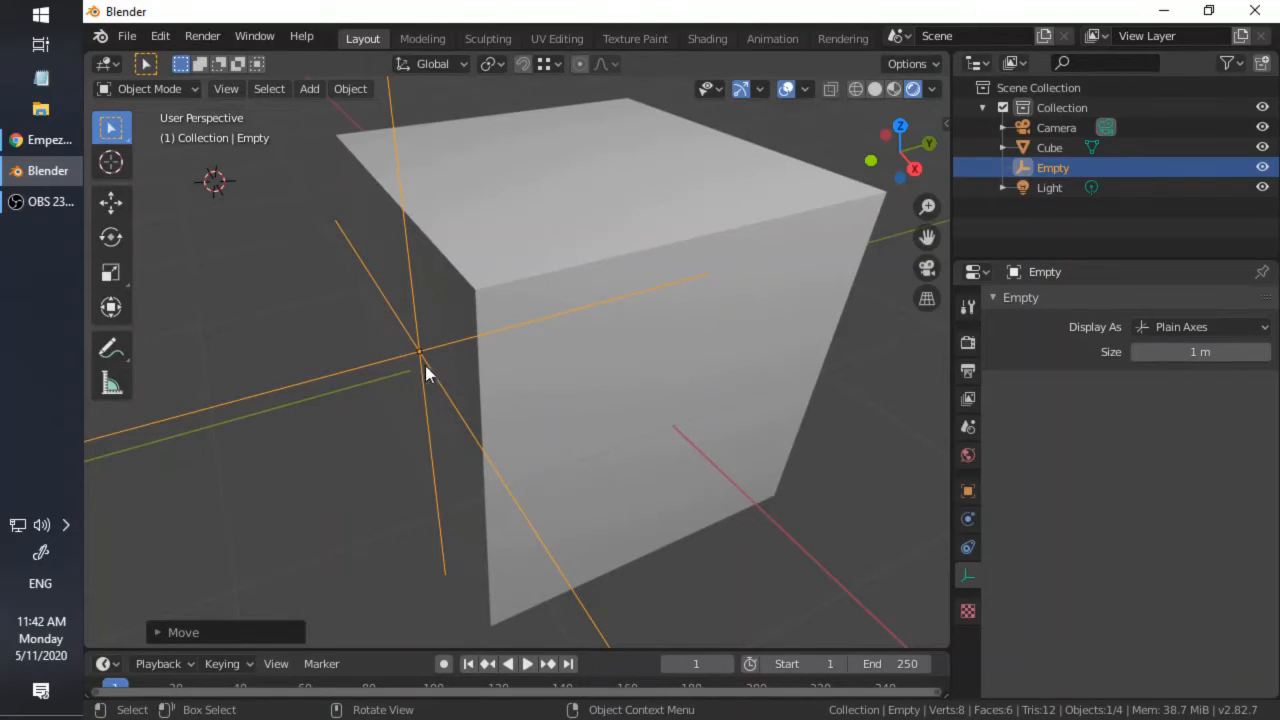
key("g")
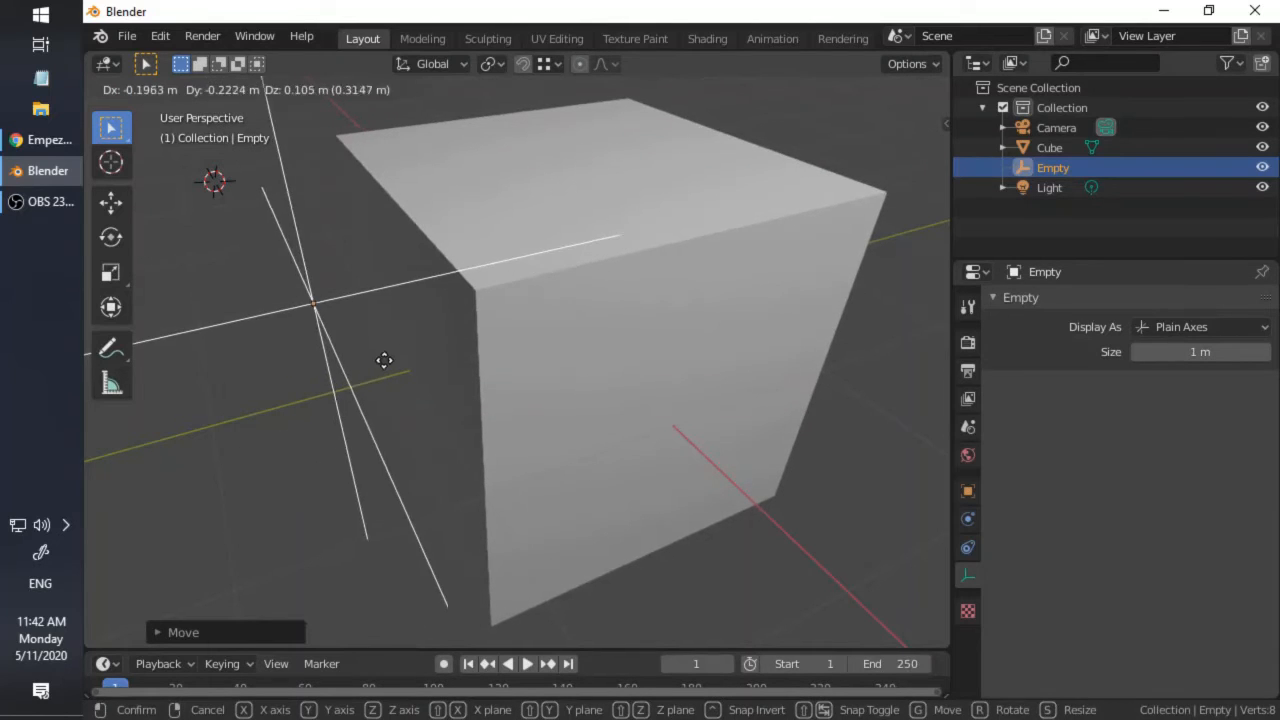
key("ctrl")
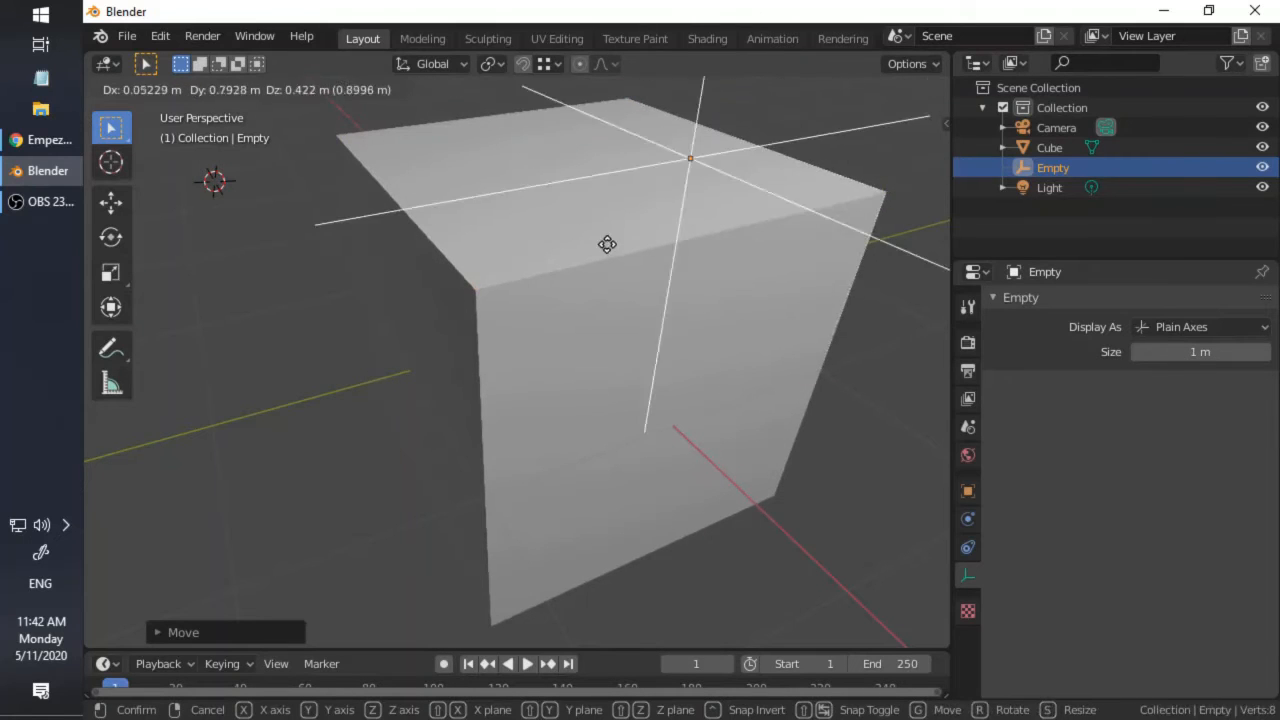
left_click(466, 292)
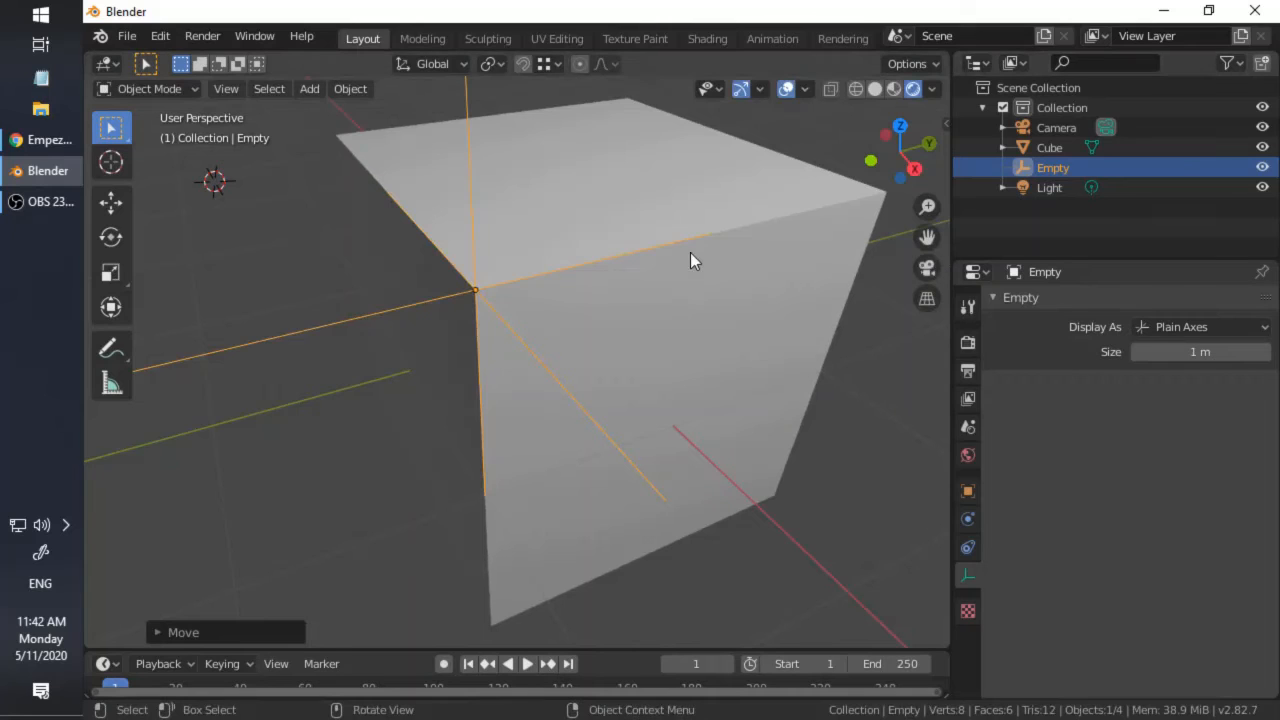
Step: Check the focus on the cube in the camera view with nothing selected and overlays hidden, and turn the overlays back on
key("KP_0")
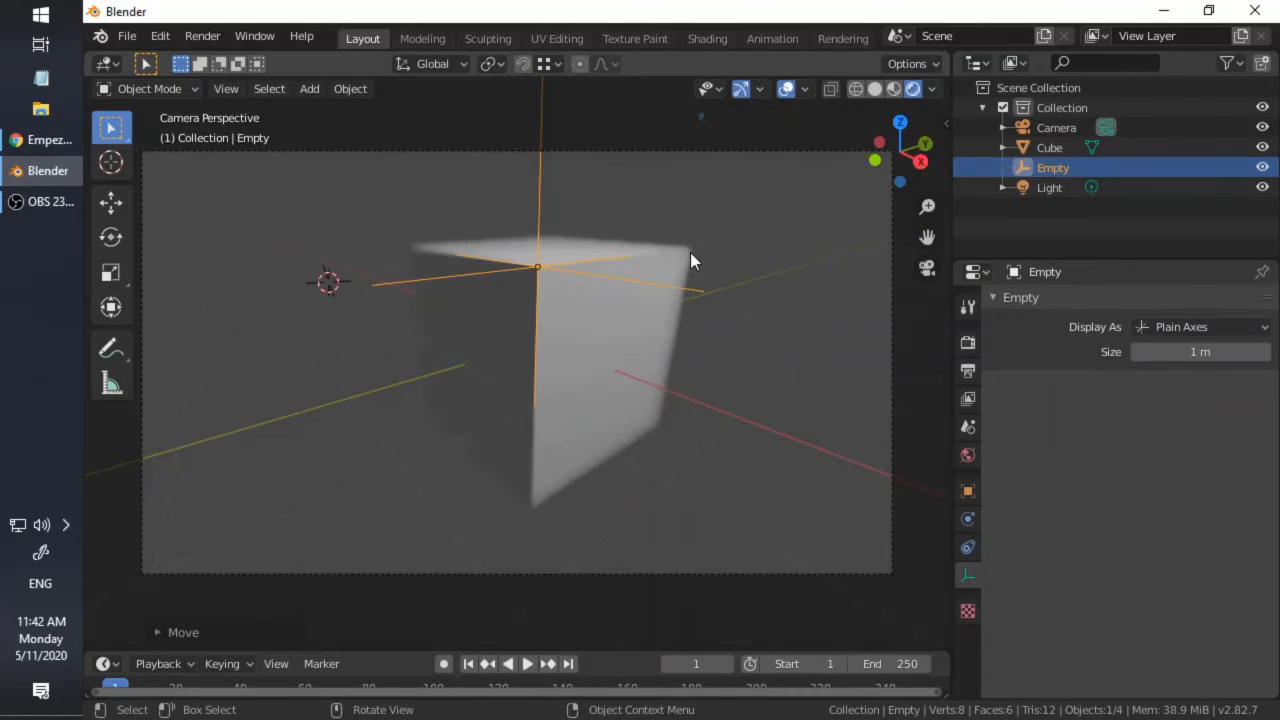
left_click(737, 241)
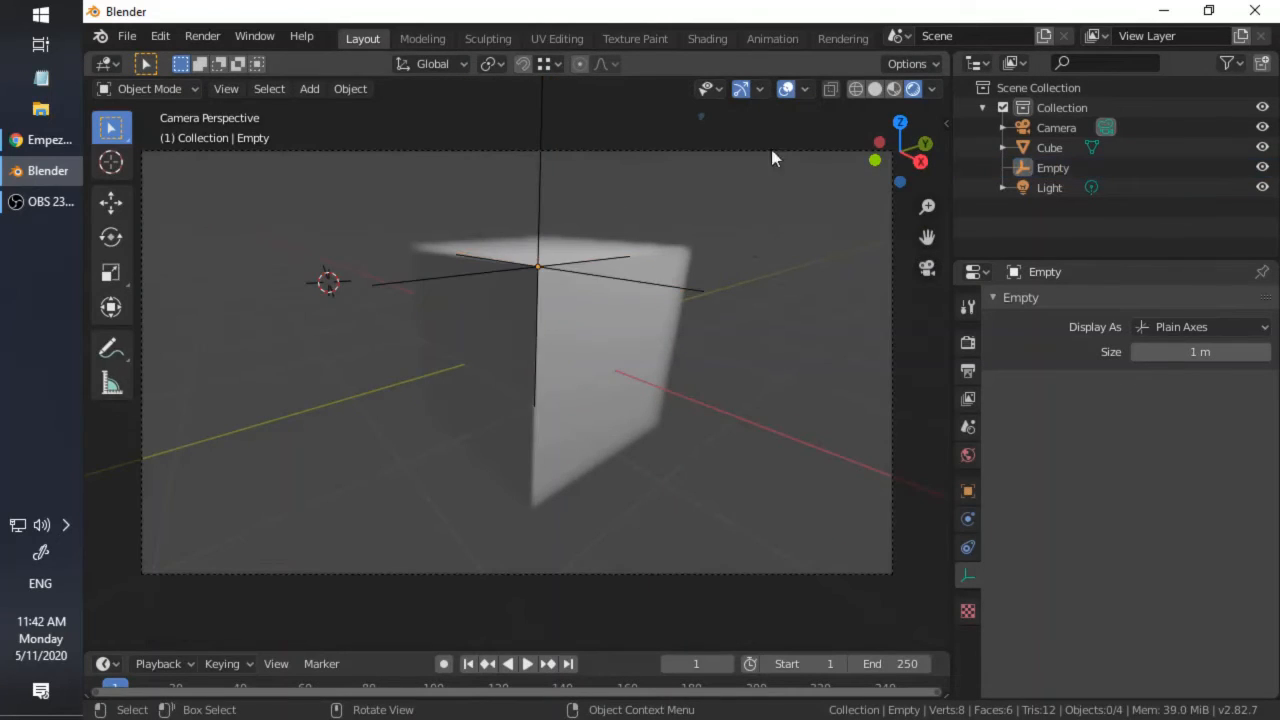
left_click(786, 89)
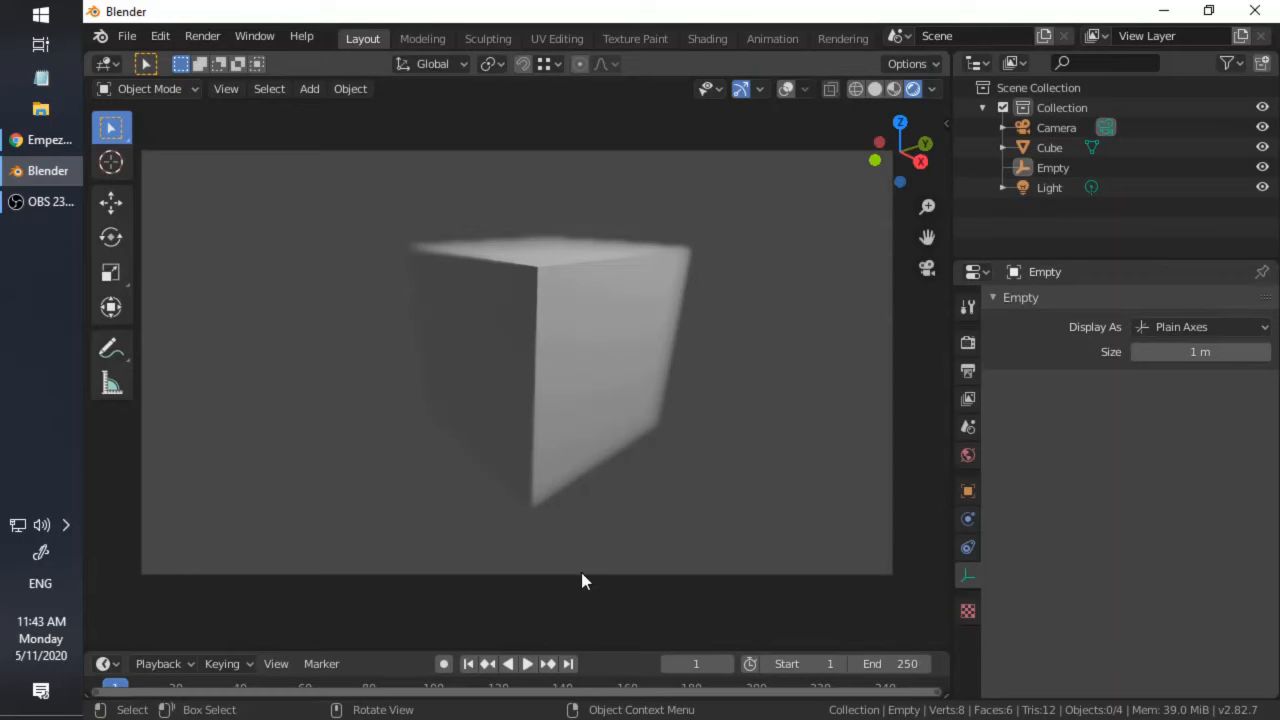
left_click(786, 91)
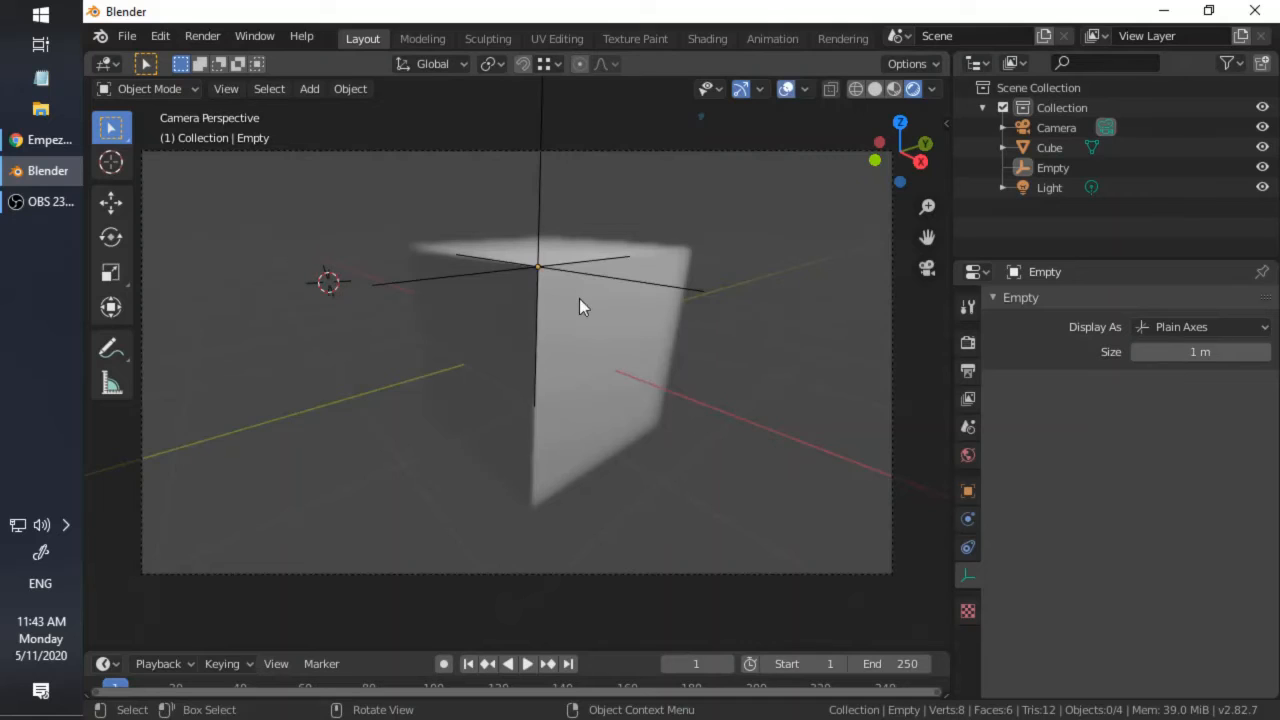
Step: Select the camera and set its focal length to 19 mm and the depth of field F-Stop to 0.5
left_click(723, 152)
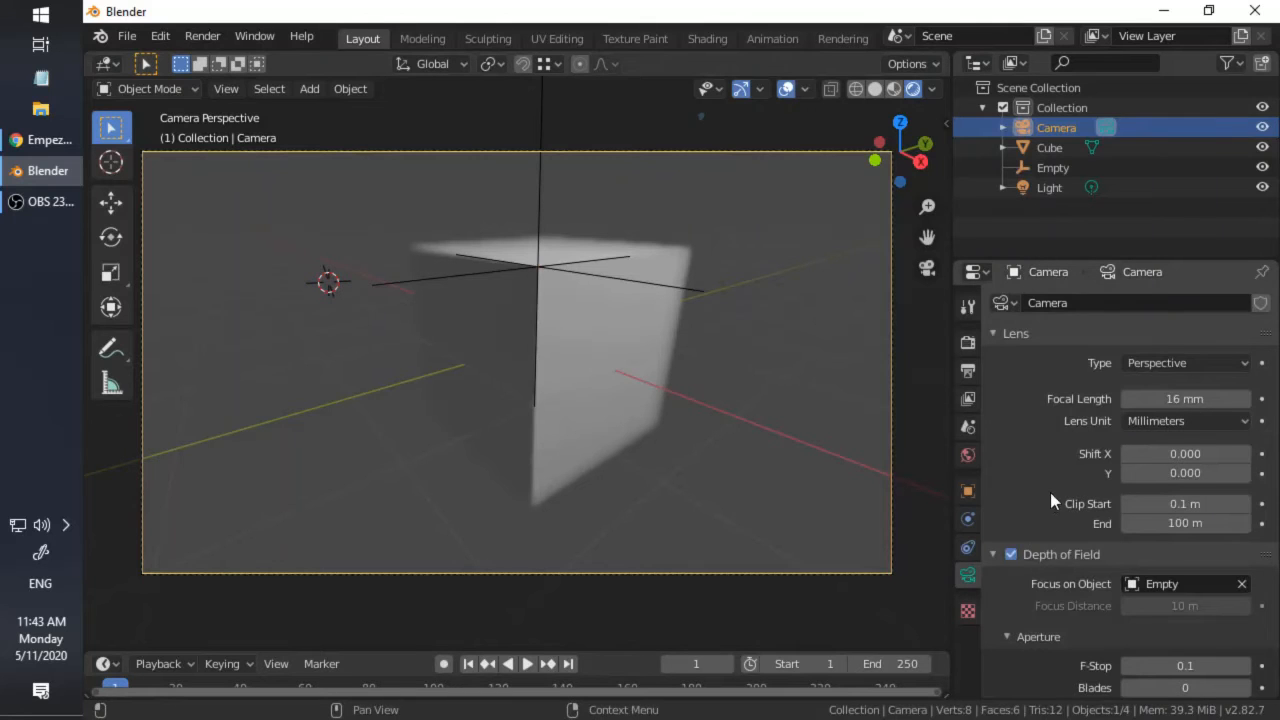
scroll(1050, 492, "down", 1)
mouse_move(1185, 358)
left_mouse_down()
mouse_move(1100, 358)
mouse_move(1200, 358)
mouse_move(1165, 358)
left_mouse_up()
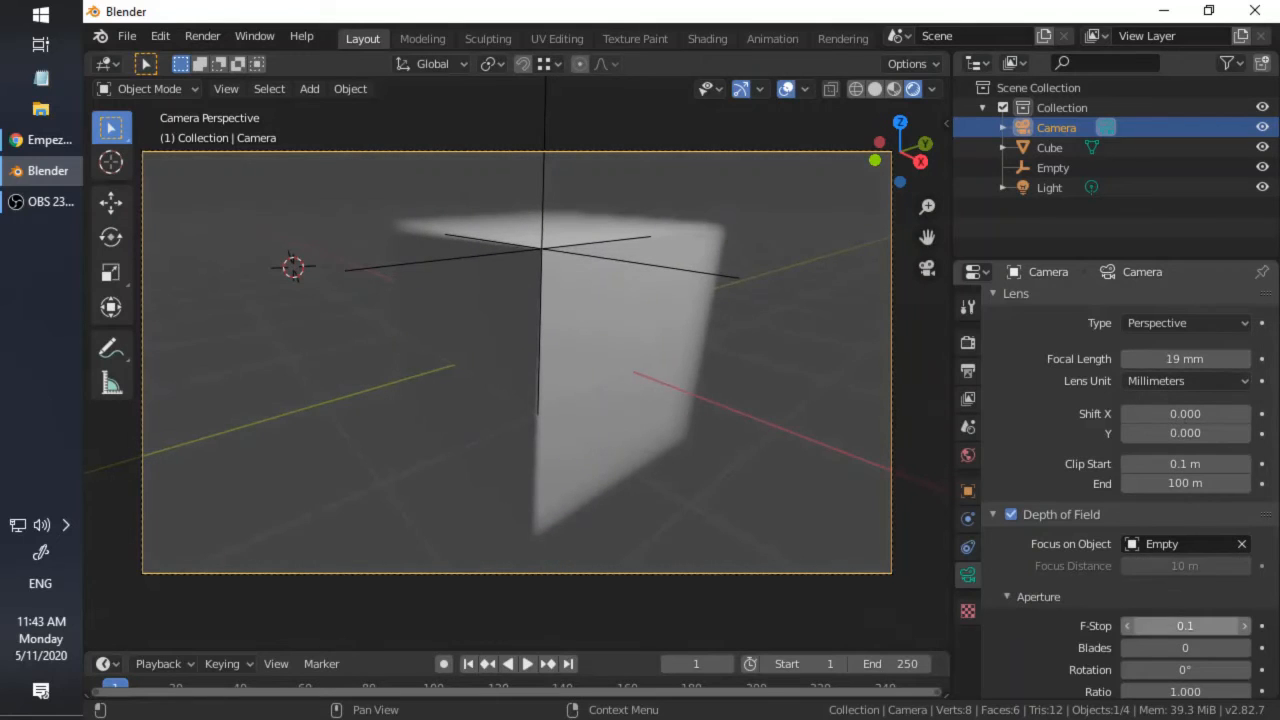
mouse_move(1185, 625)
left_mouse_down()
mouse_move(1250, 625)
mouse_move(1188, 622)
left_mouse_up()
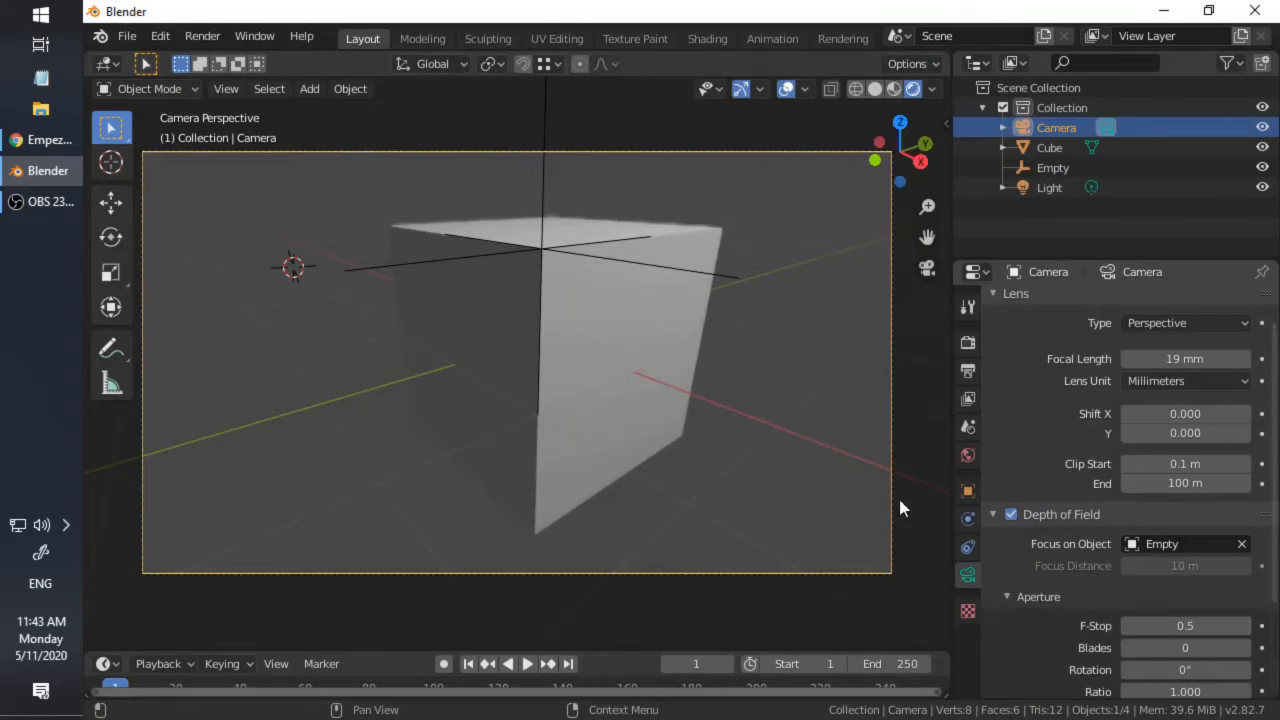
Step: Deselect the camera, inspect the cube's blur without viewport overlays, and show the overlays again
left_click(785, 326)
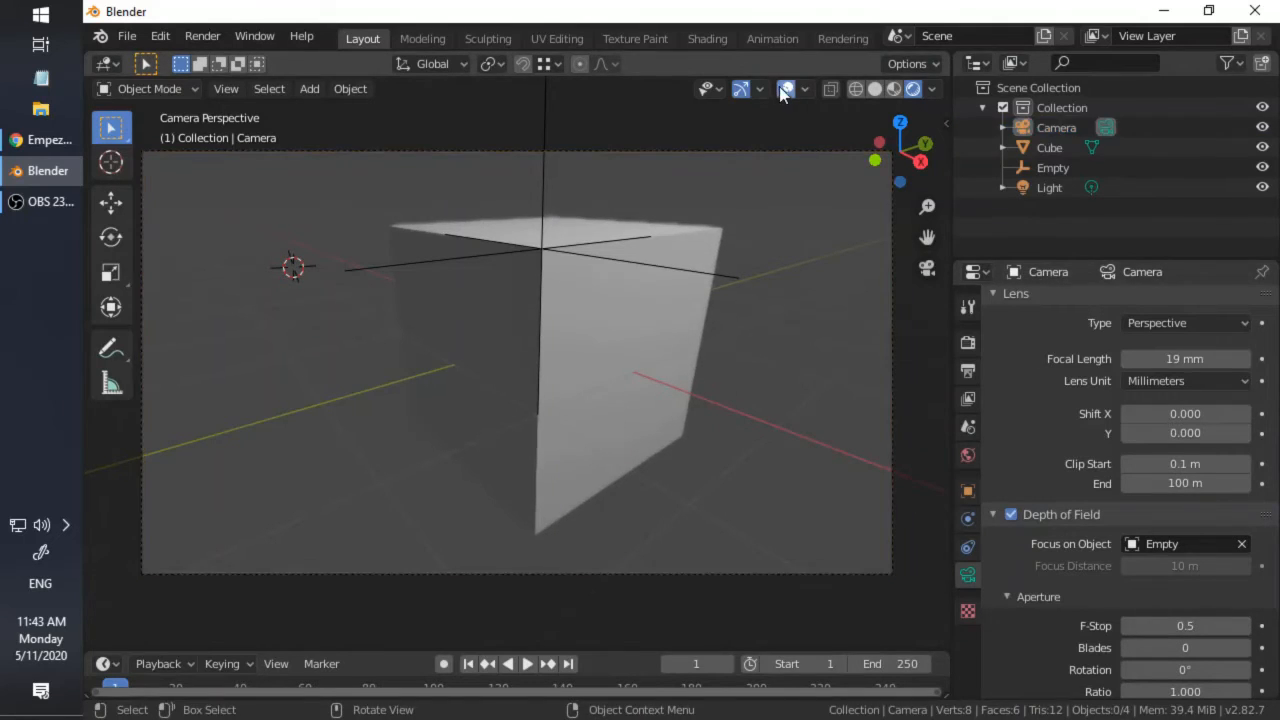
left_click(786, 88)
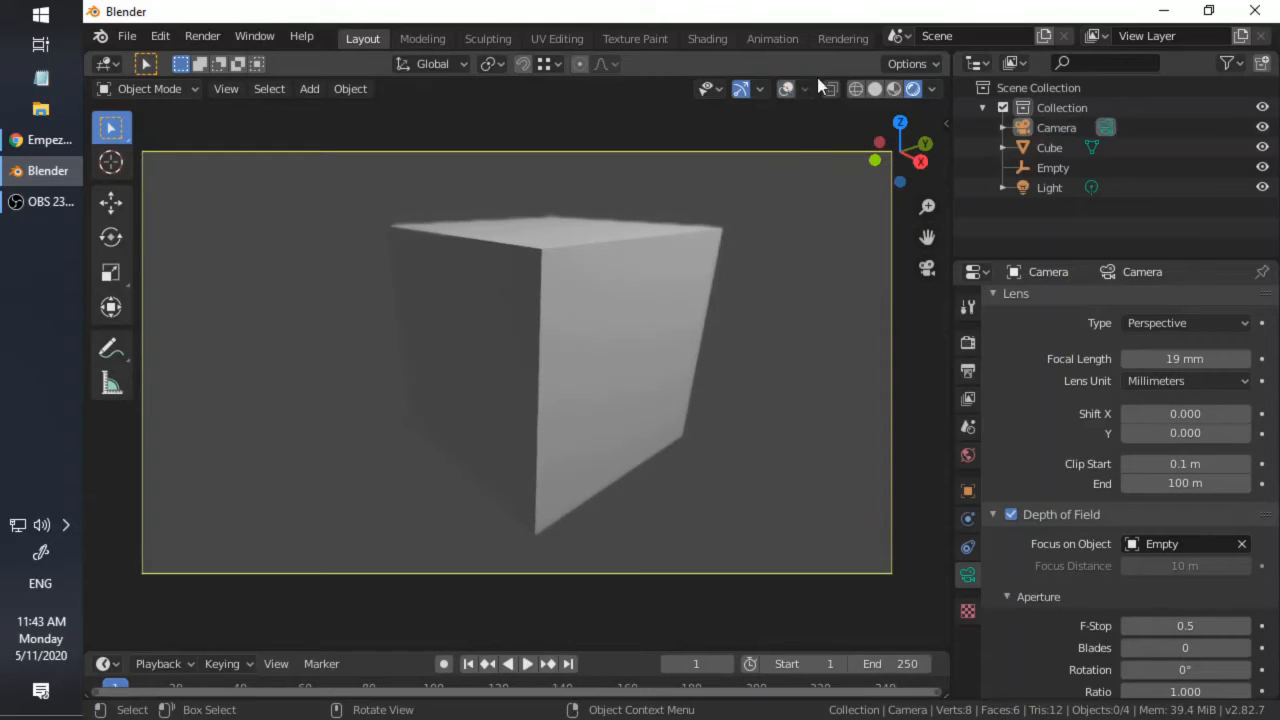
left_click(787, 89)
Step: Expand the camera's sensor settings and look through its lens and depth of field properties
scroll(1063, 650, "down", 3)
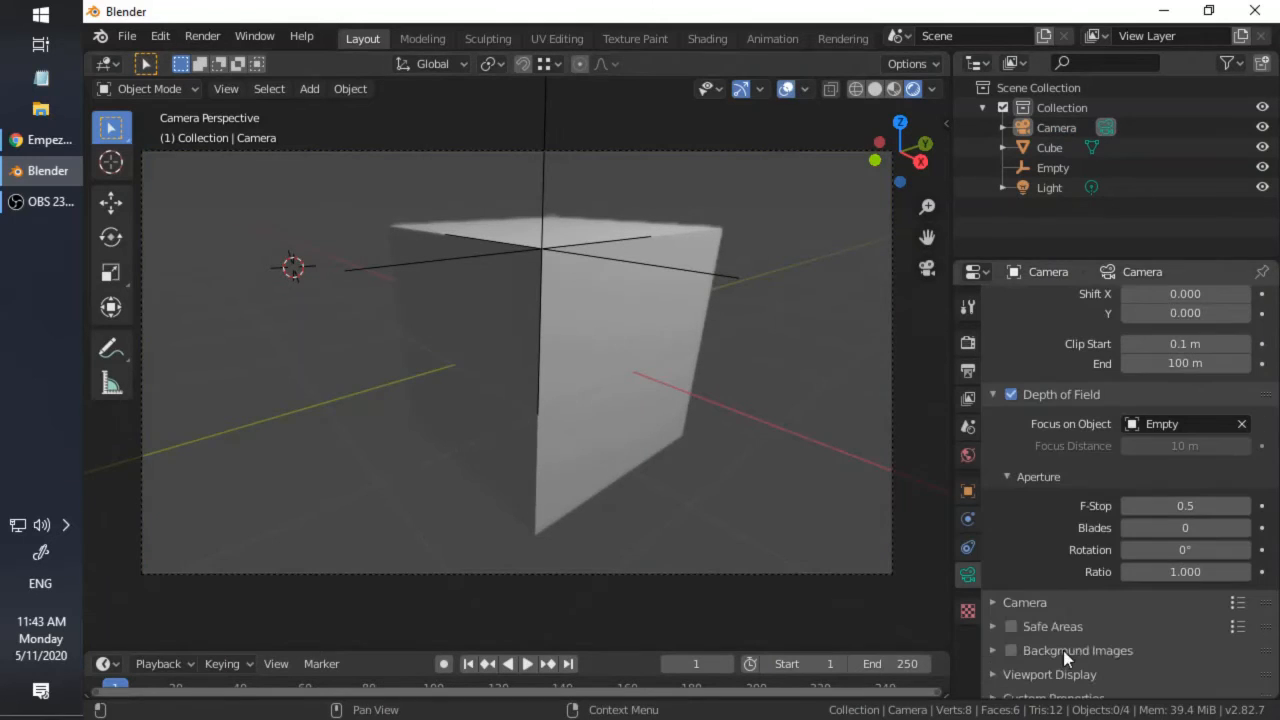
left_click(1038, 595)
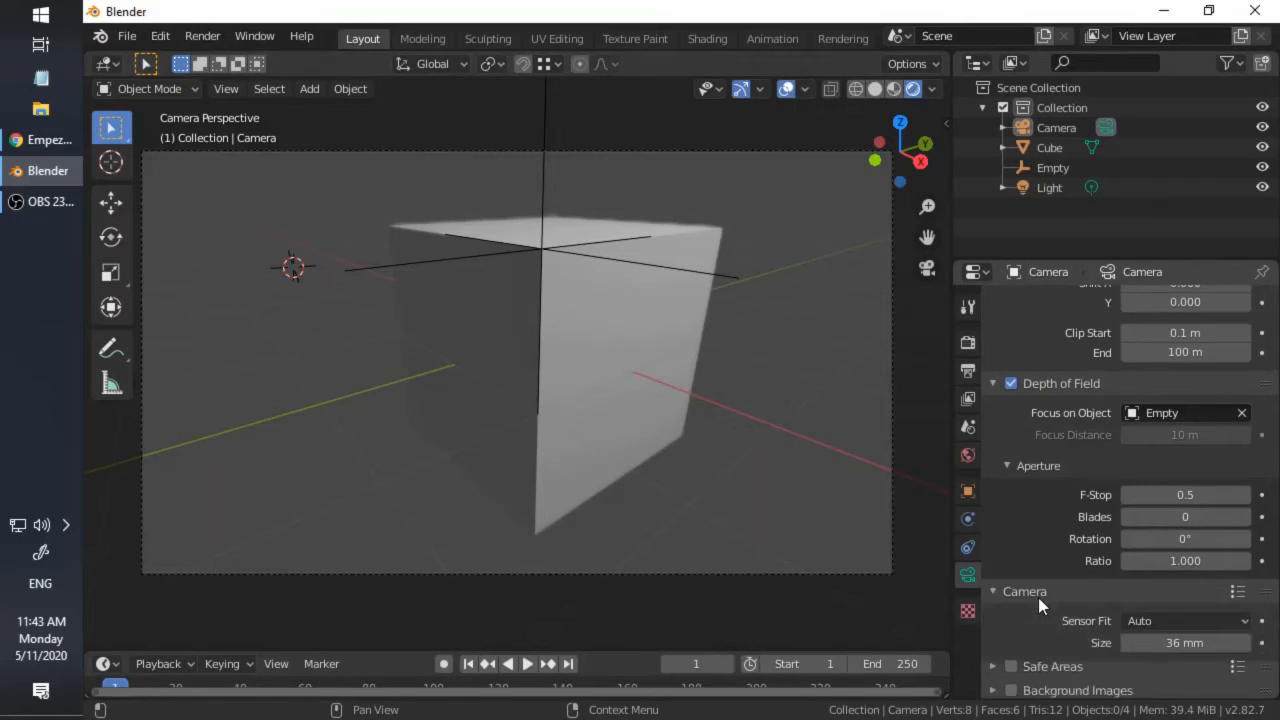
scroll(1039, 590, "down", 2)
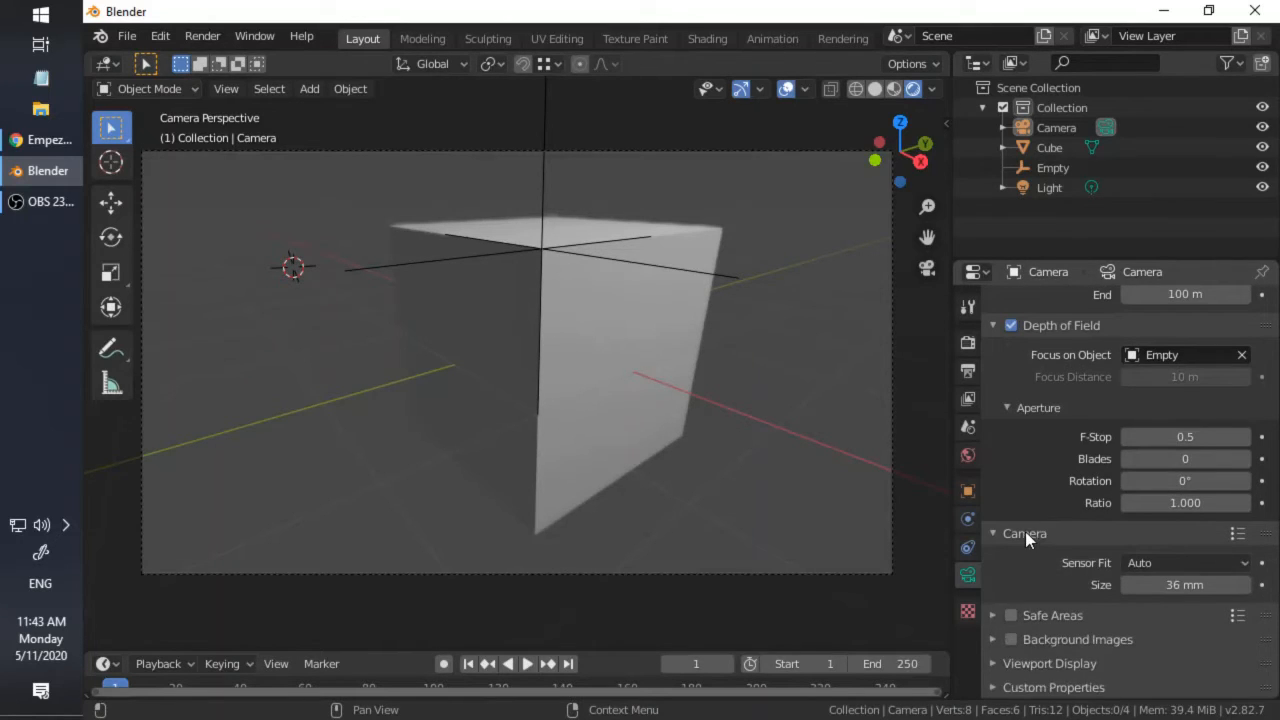
scroll(1025, 533, "up", 8)
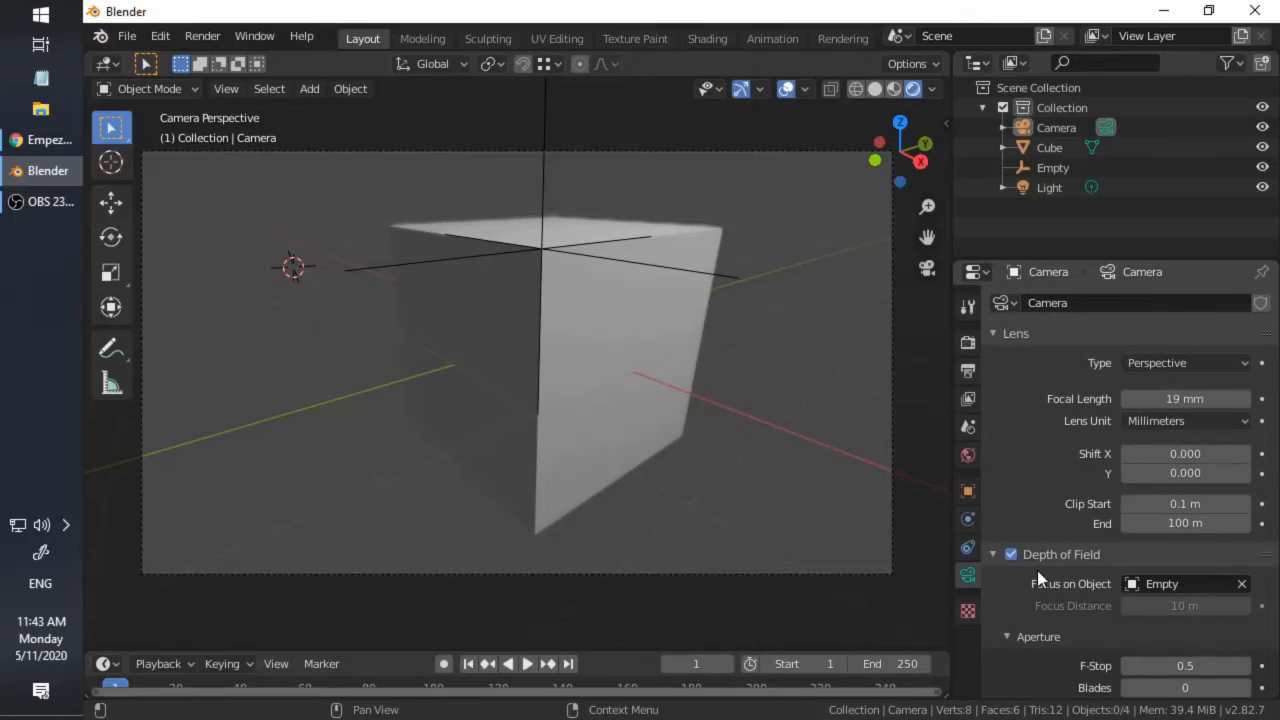
scroll(1065, 567, "down", 1)
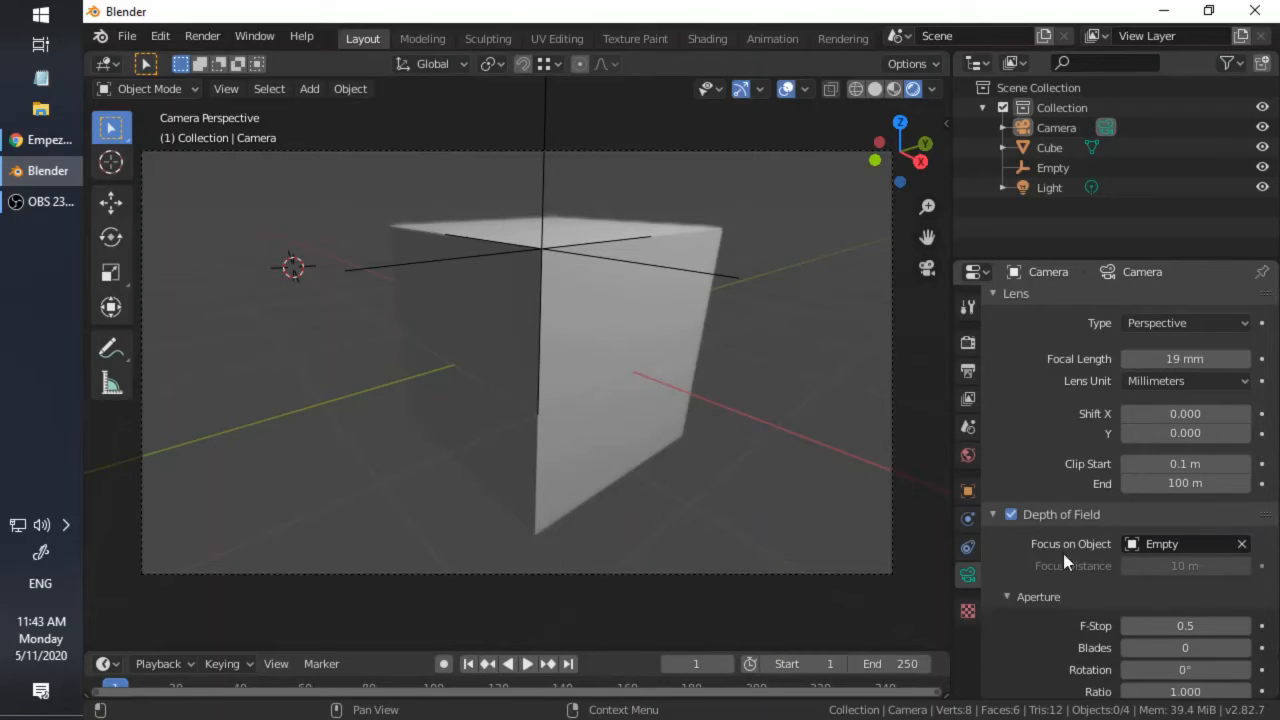
scroll(1113, 558, "up", 1)
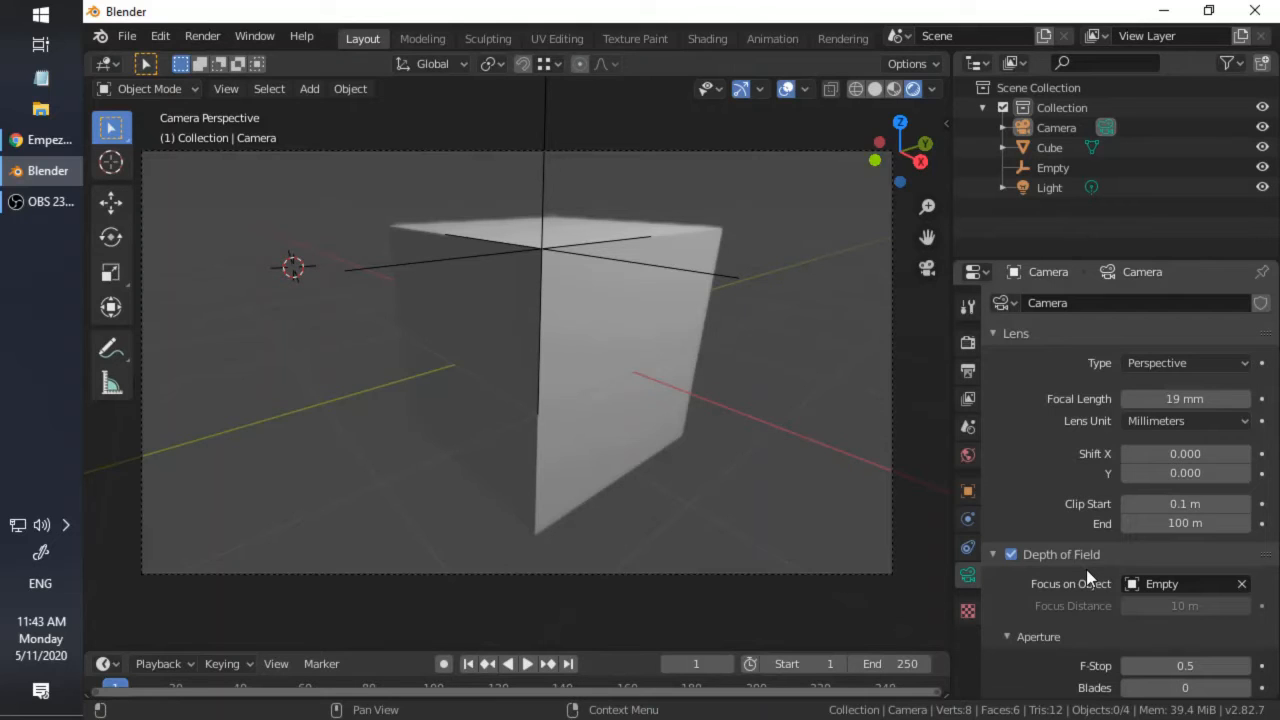
Step: Duplicate the cube and place the copy far behind the original along the global X axis
left_click(585, 306)
key("shift+d")
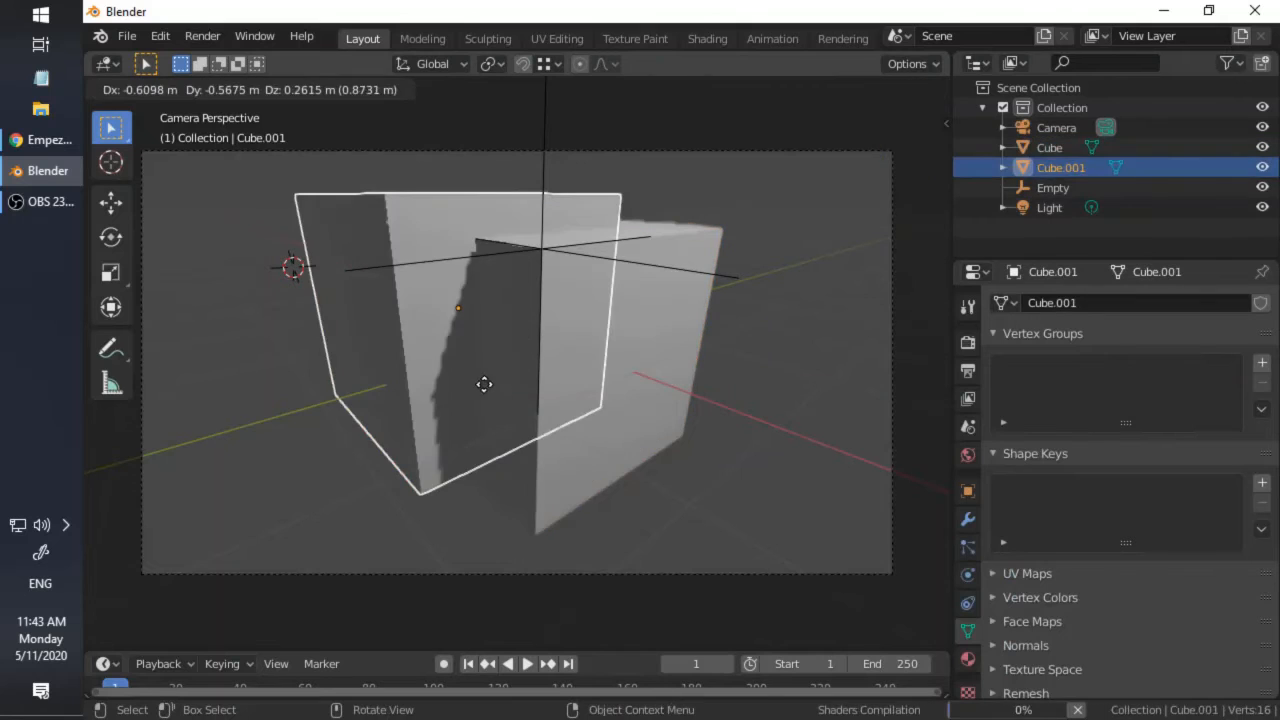
key("x")
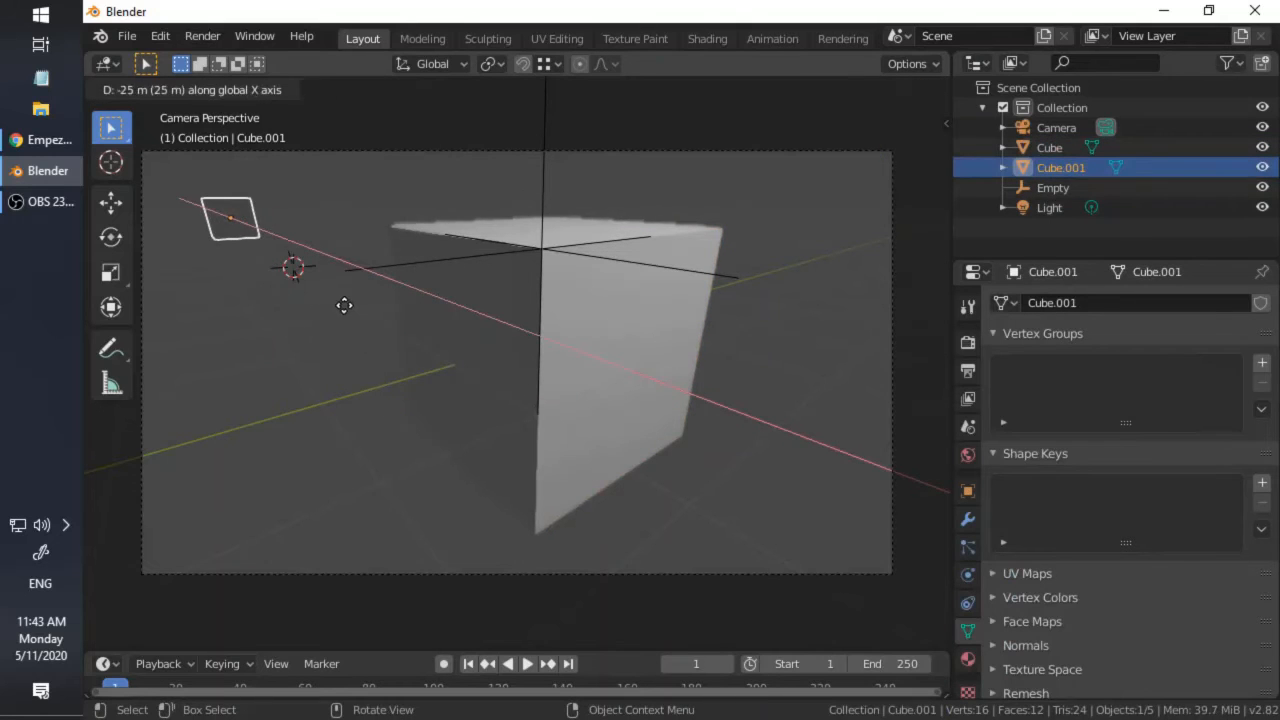
left_click(369, 304)
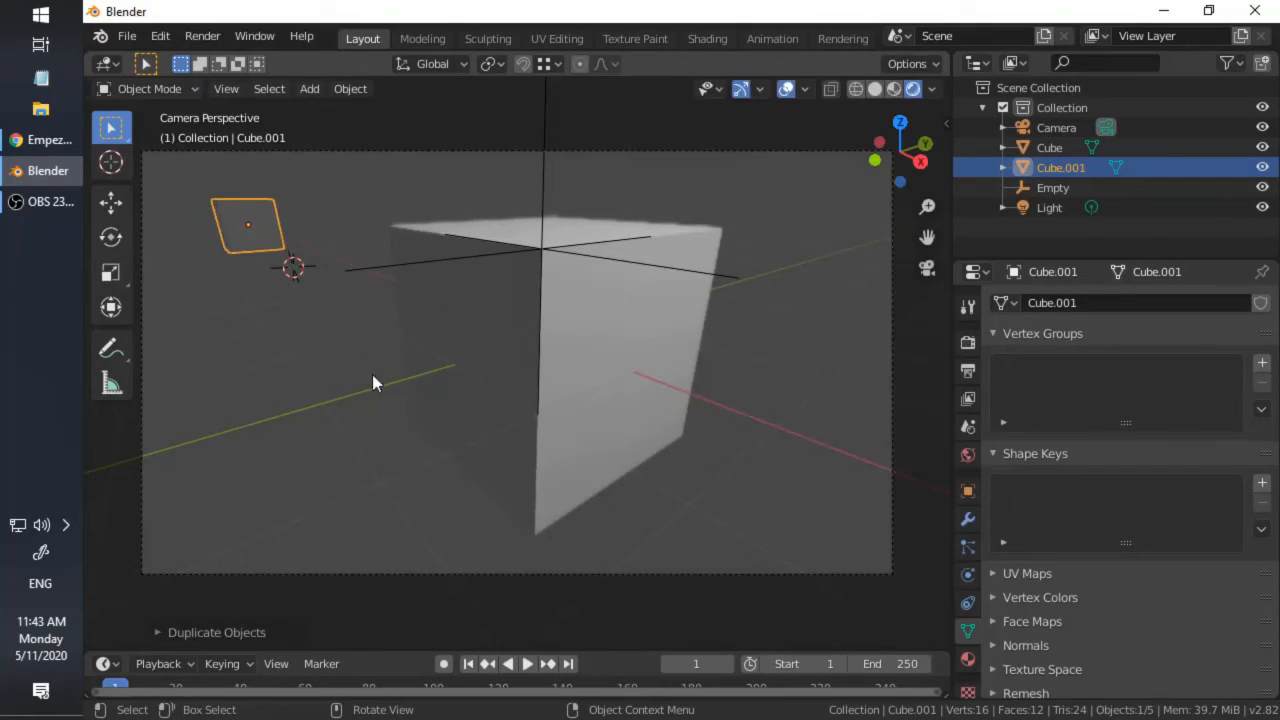
Step: Scale the distant cube copy up uniformly to about 3 times its size
scroll(428, 382, "up", 4)
key("s")
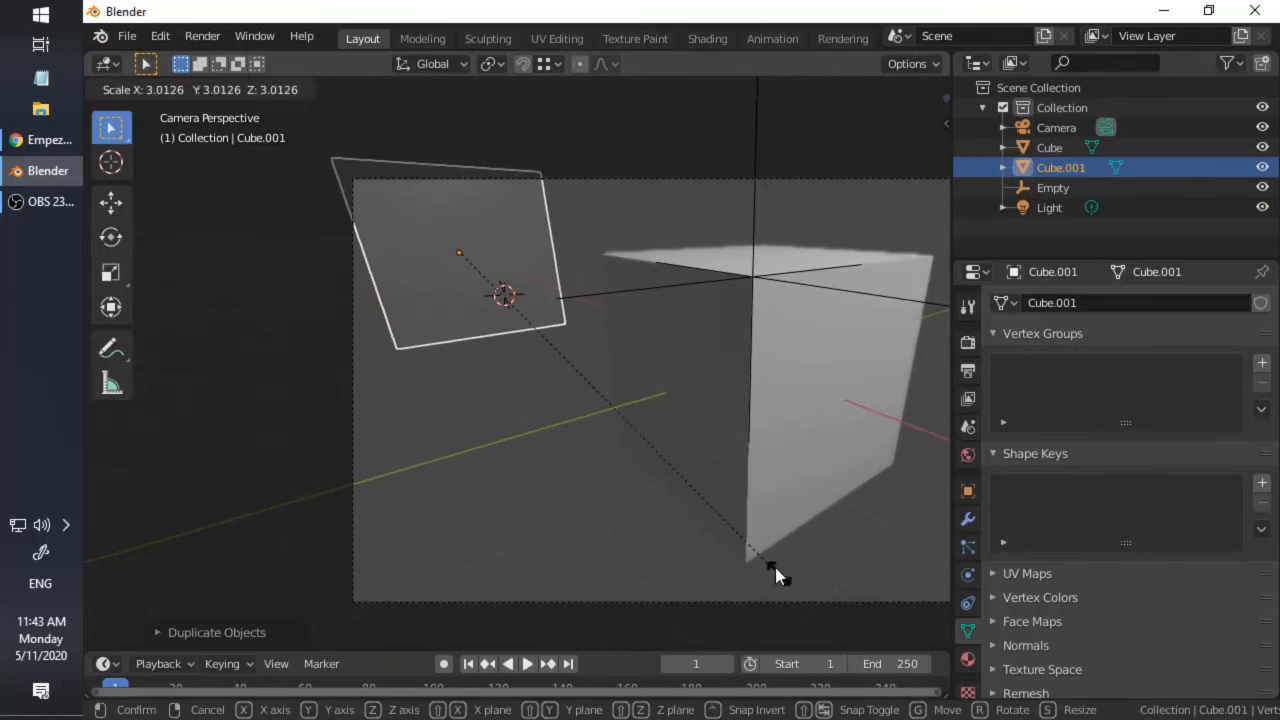
left_click(726, 543)
Step: Move the enlarged cube copy farther back along the global X axis and check its blur without viewport overlays, restoring them after the check
key("g")
key("x")
key("y")
key("Escape")
key("x")
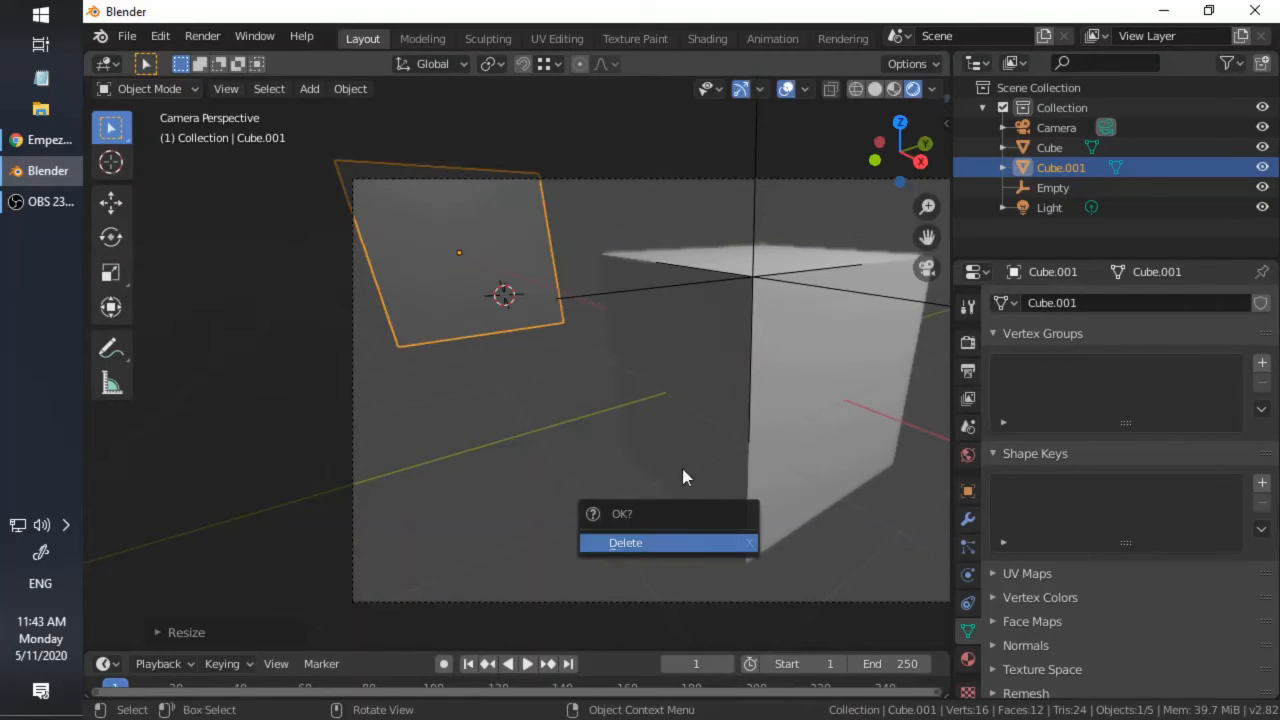
key("g")
key("x")
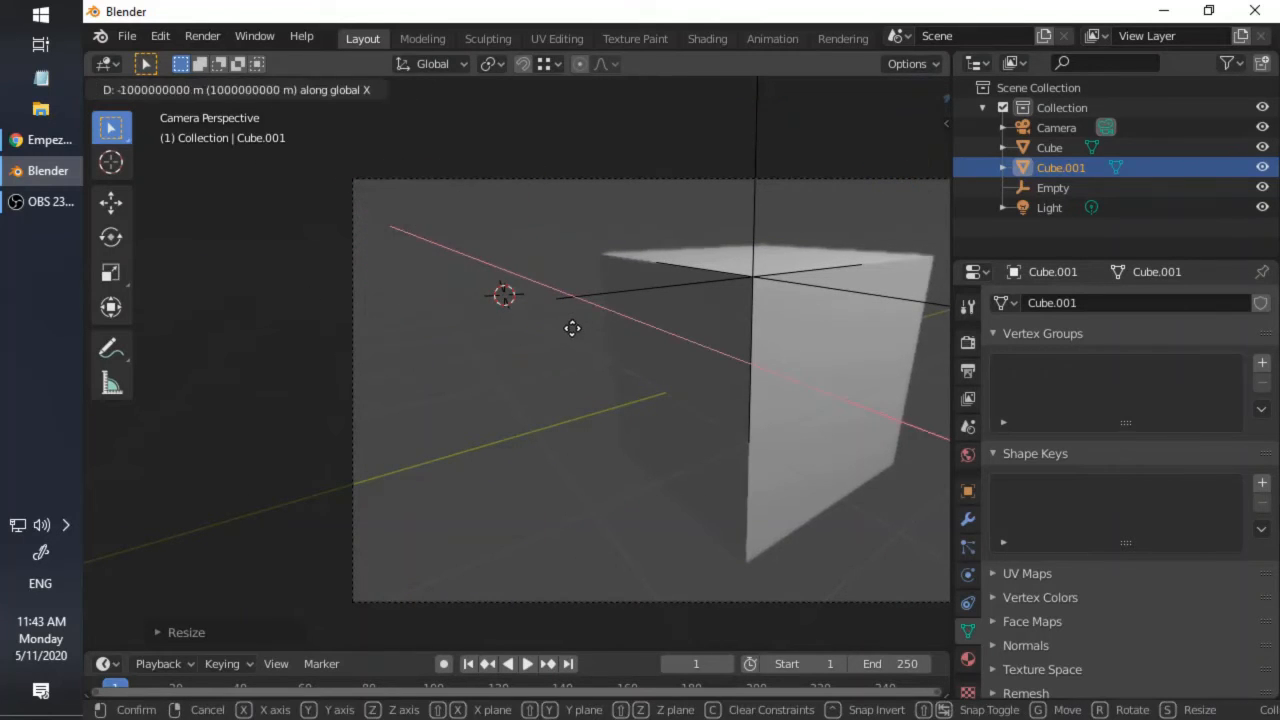
left_click(750, 140)
left_click(787, 91)
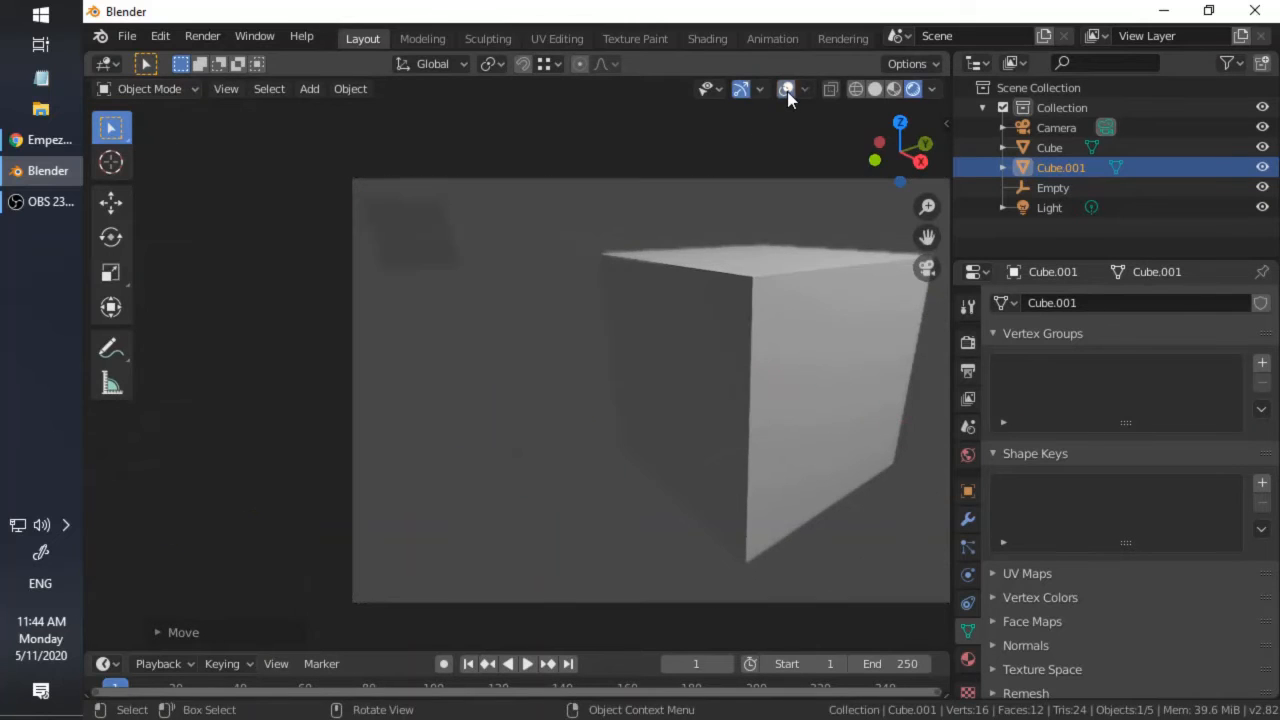
left_click(787, 91)
Step: Bring the distant cube copy closer along the global X axis and scale it down uniformly to about 0.7
key("g")
key("x")
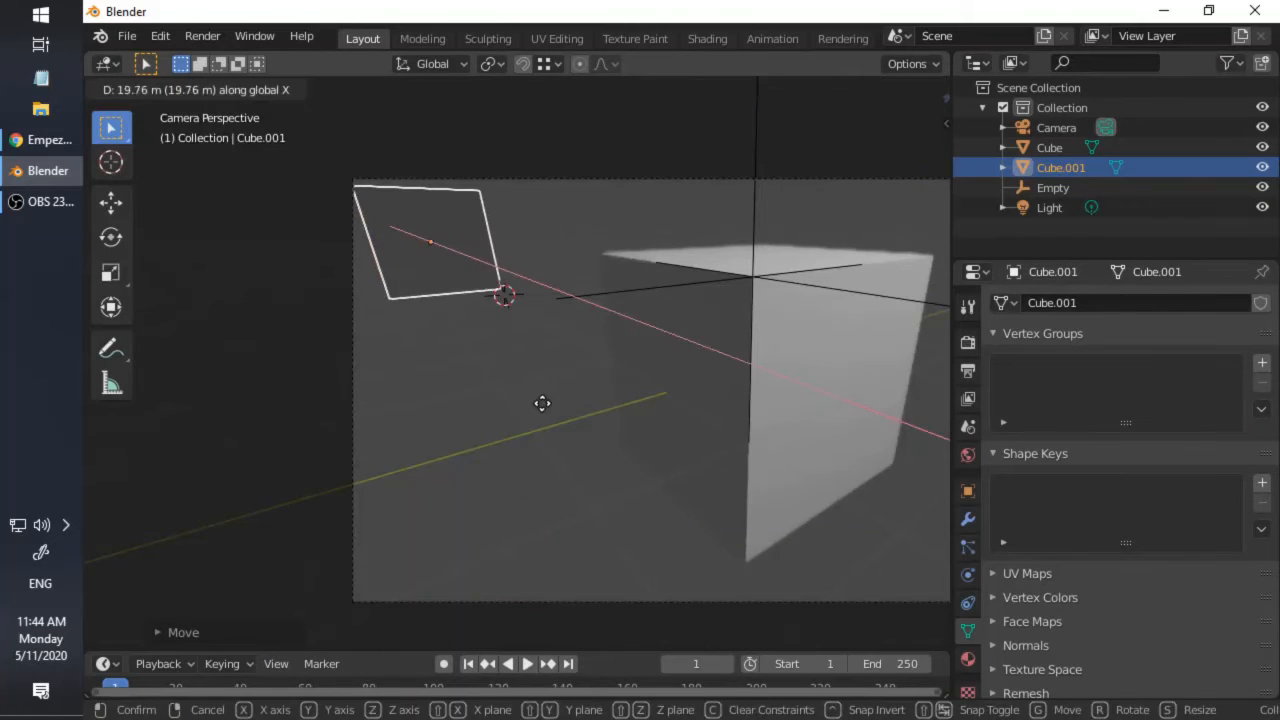
left_click(700, 294)
key("s")
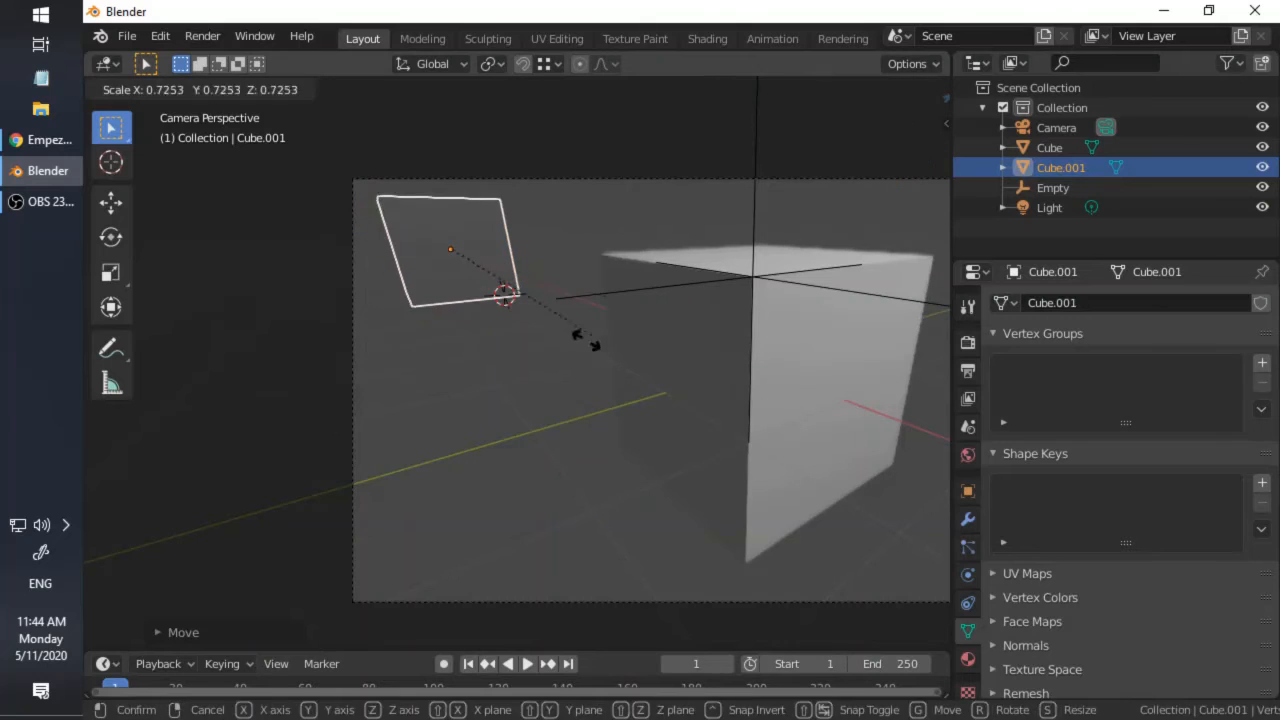
left_click(498, 366)
Step: Move the cube copy about 28 m farther back along the global X axis
key("g")
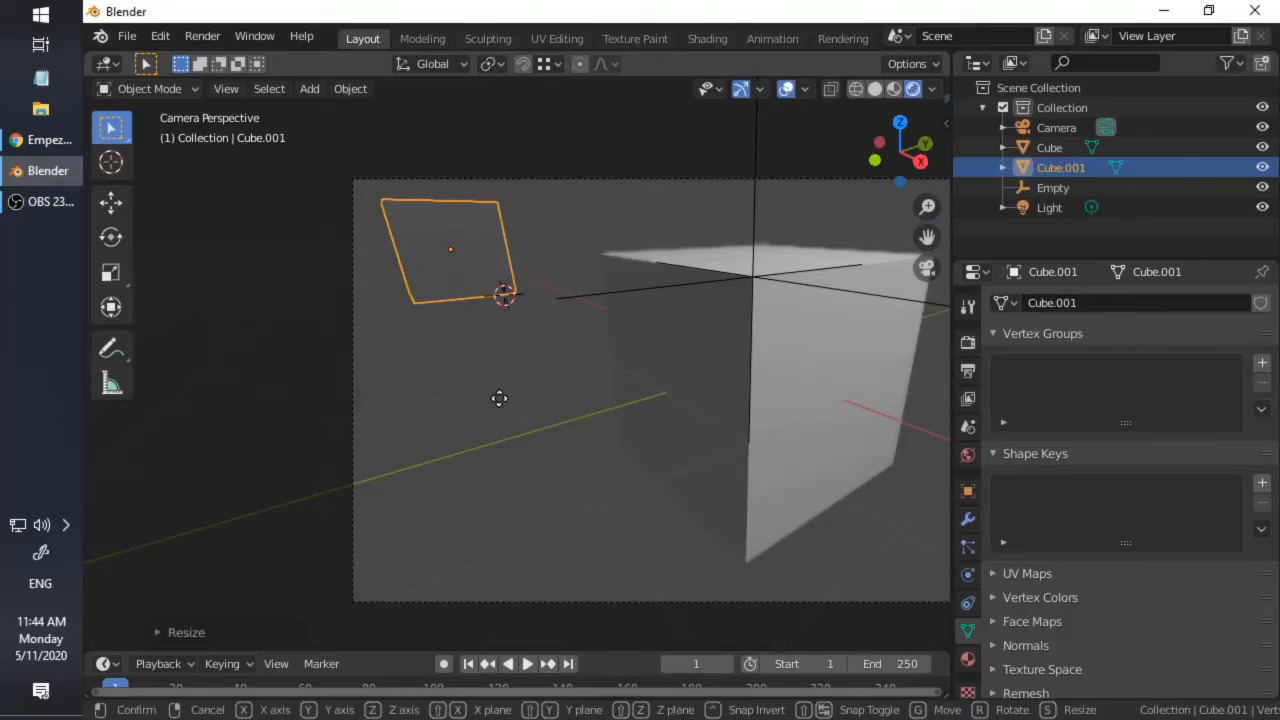
key("x")
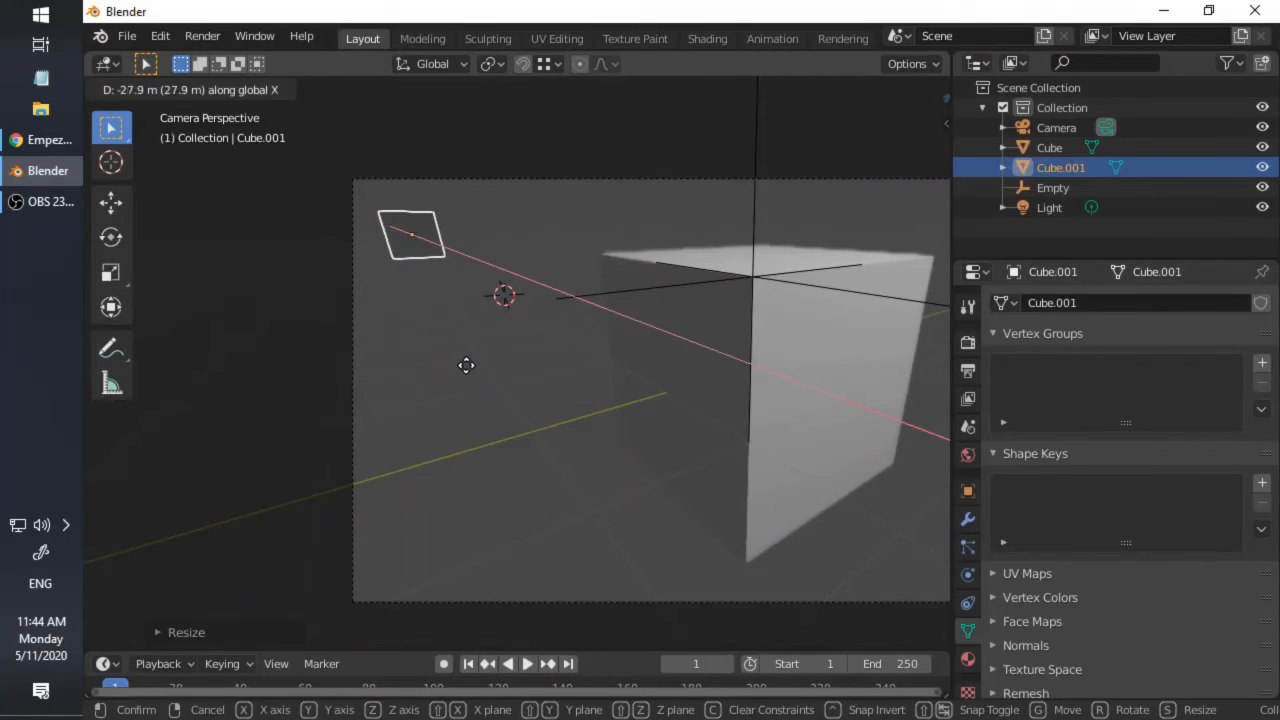
left_click(441, 364)
Step: Move the distant cube copy freely by about 7 m so it straddles the upper edge of the camera frame
middle_click_drag(441, 364, 392, 397, "shift")
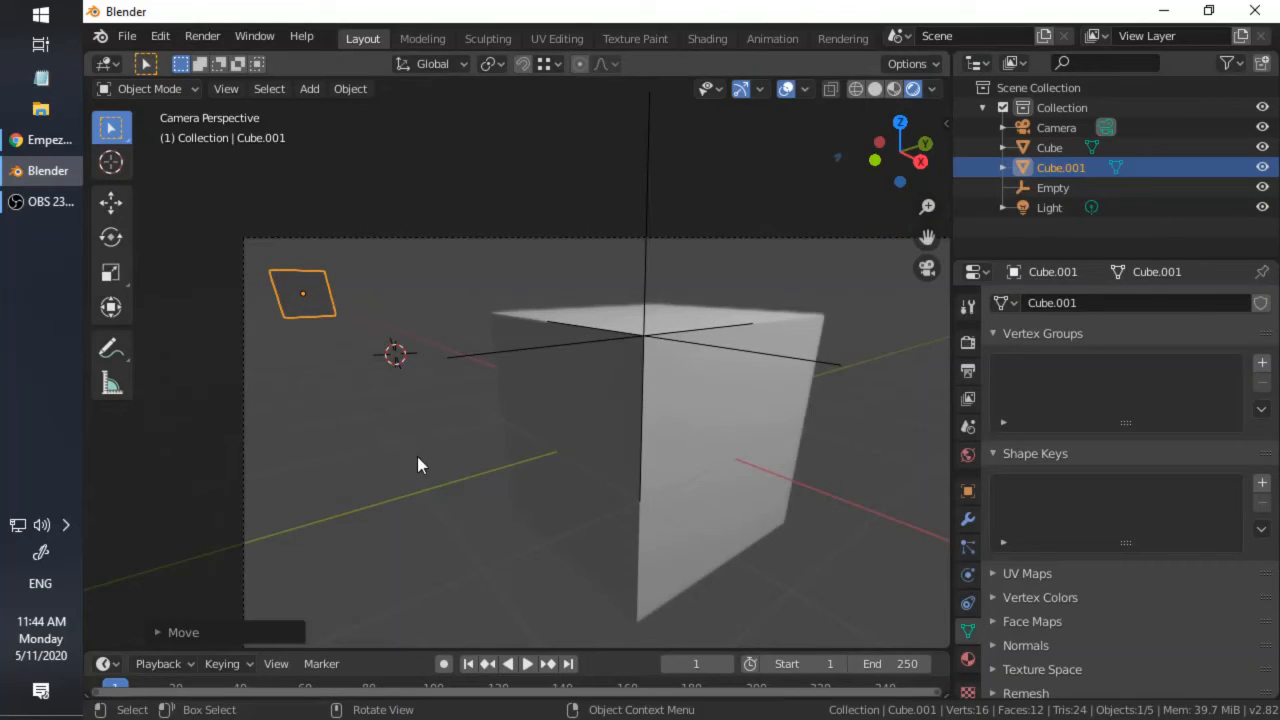
key("g")
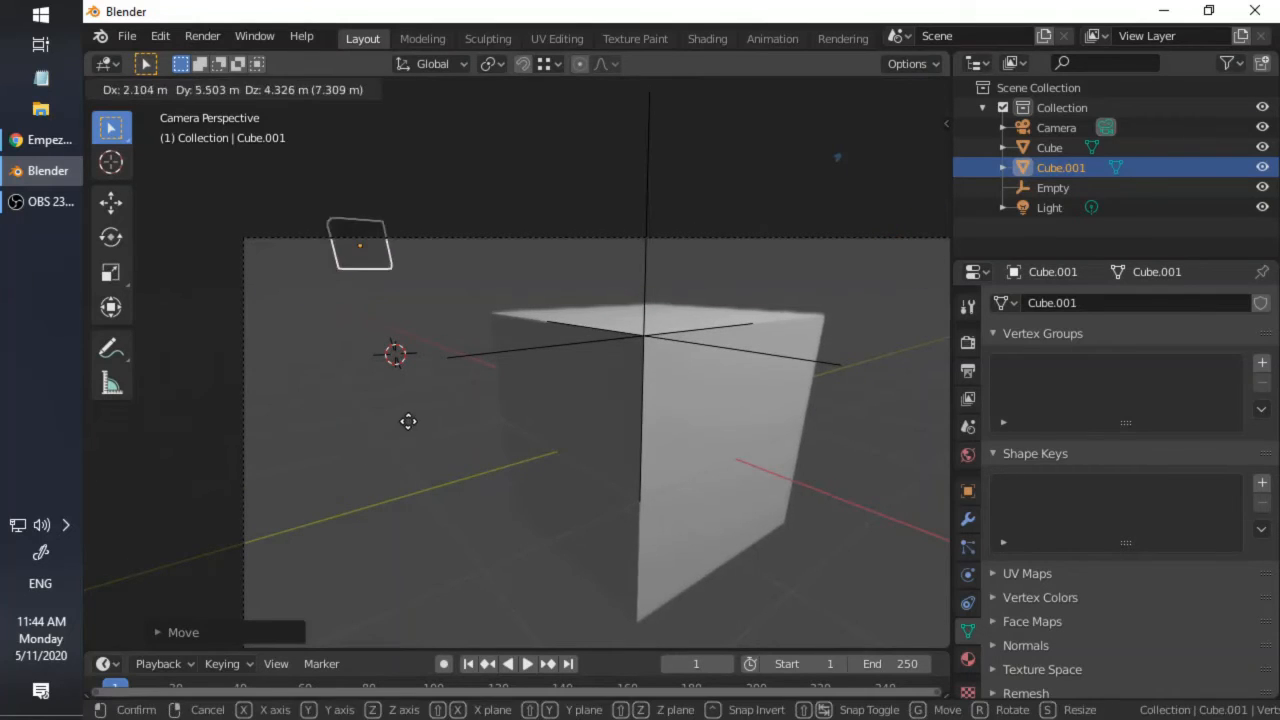
left_click(408, 431)
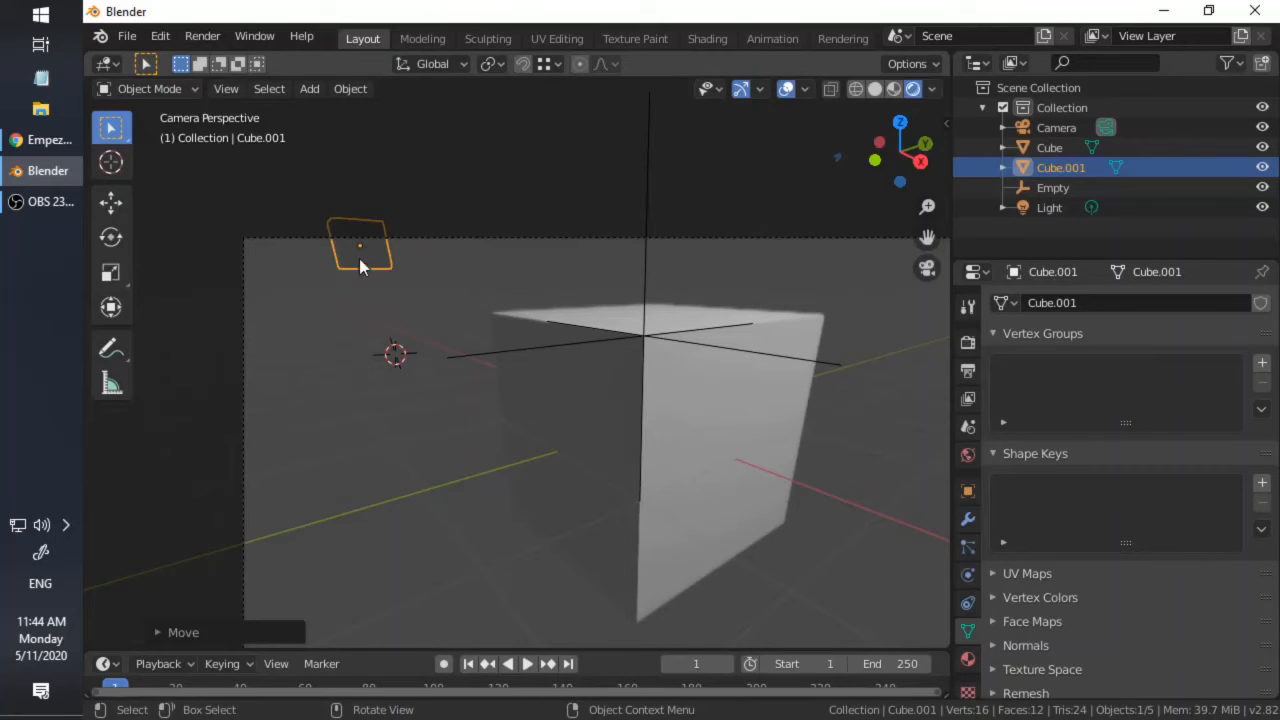
key("g")
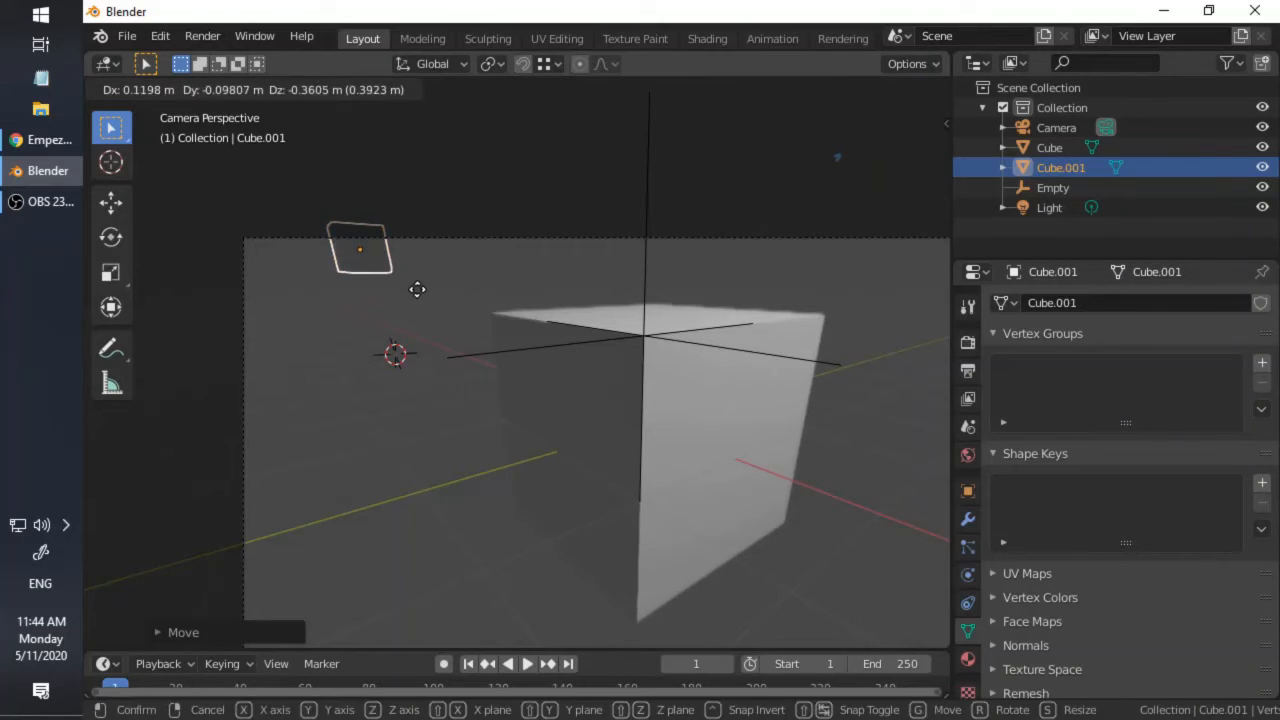
left_click(399, 287)
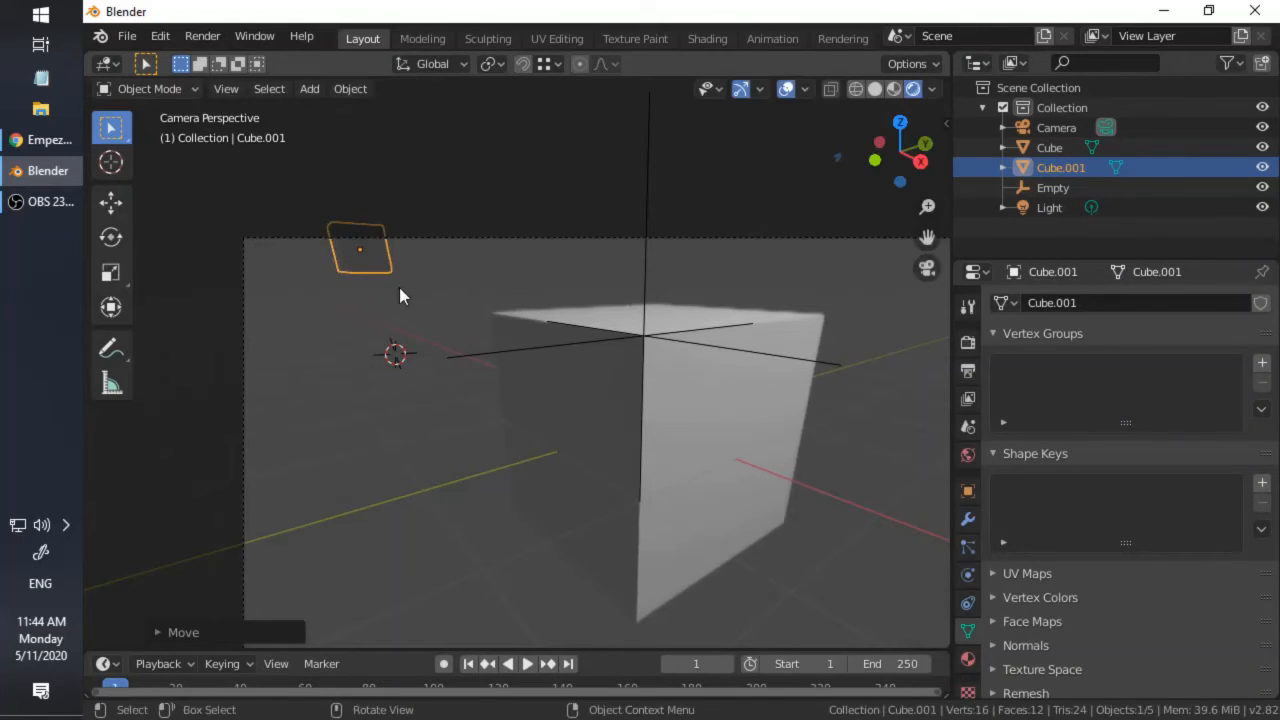
Step: Select the camera and raise its clip end distance to 134 m
left_click(673, 242)
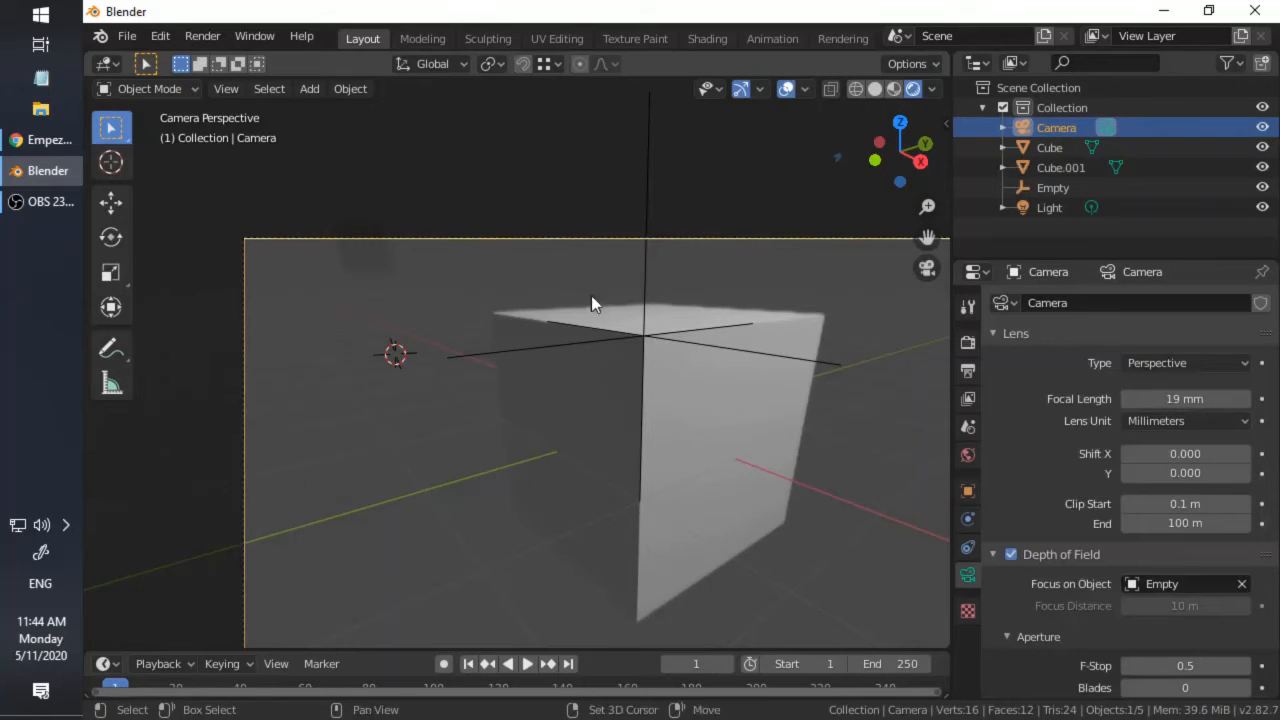
key("Home")
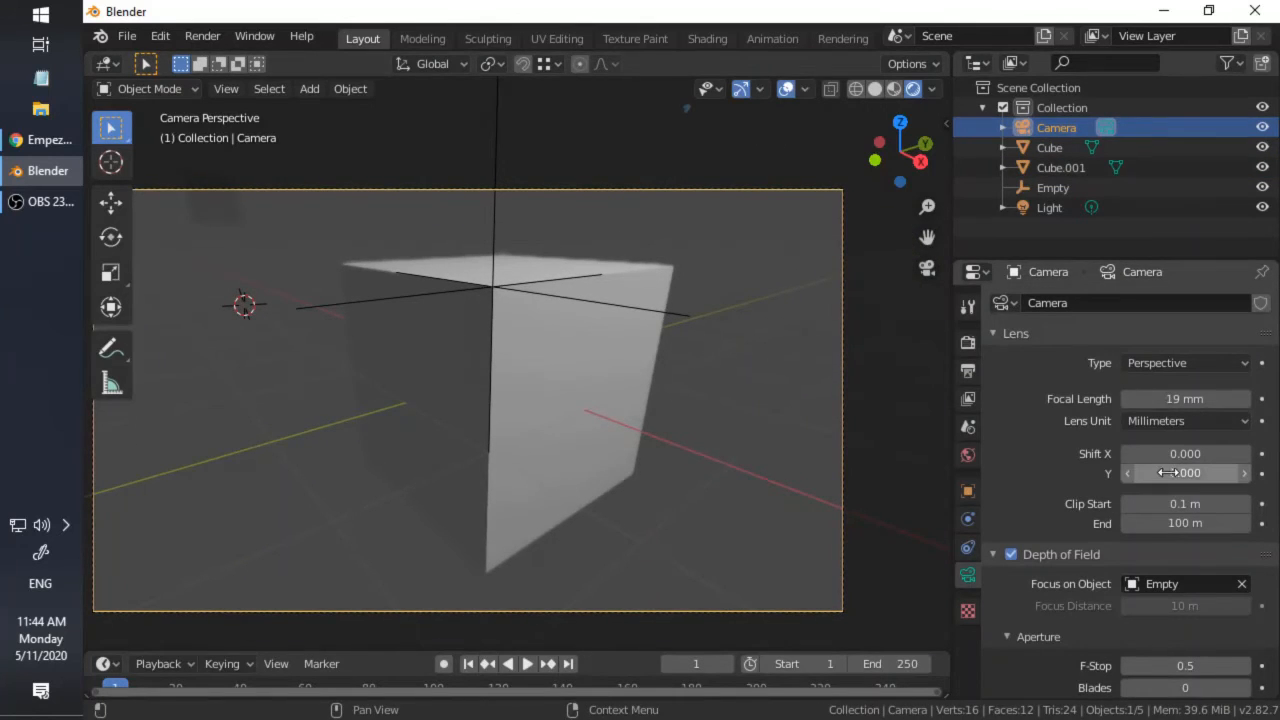
scroll(1080, 572, "down", 2)
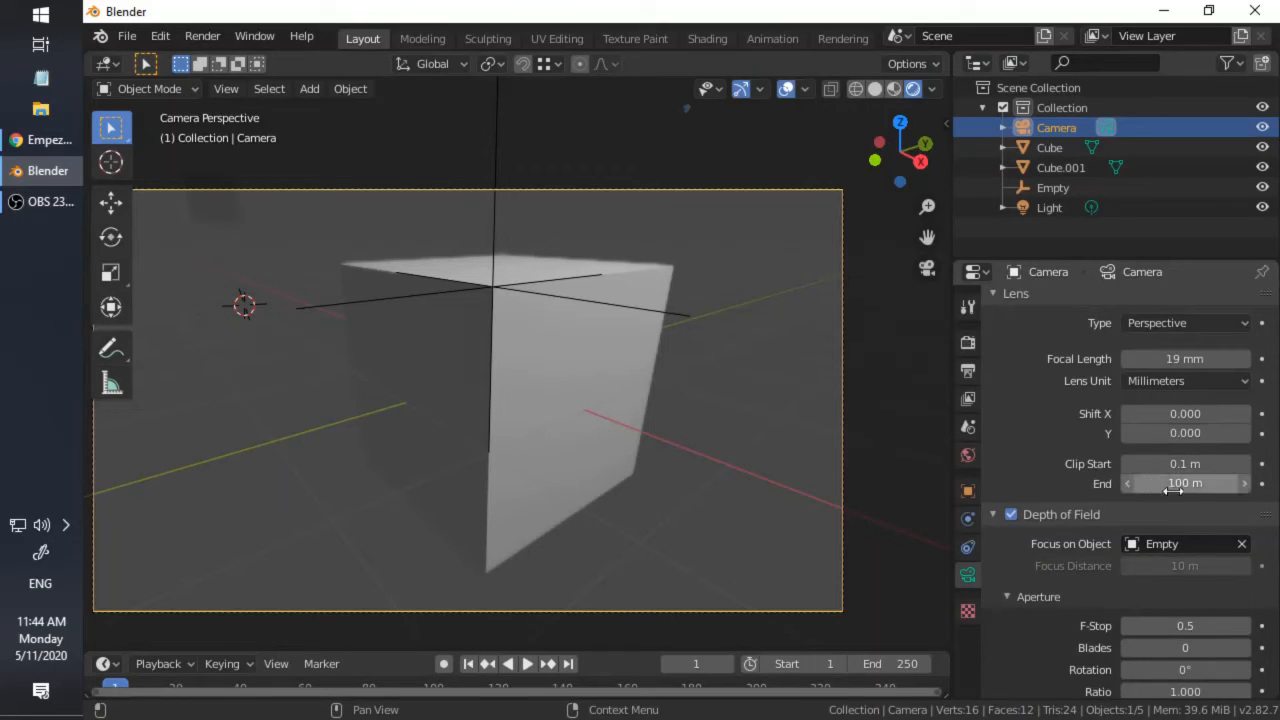
left_click_drag(1163, 484, 1200, 484)
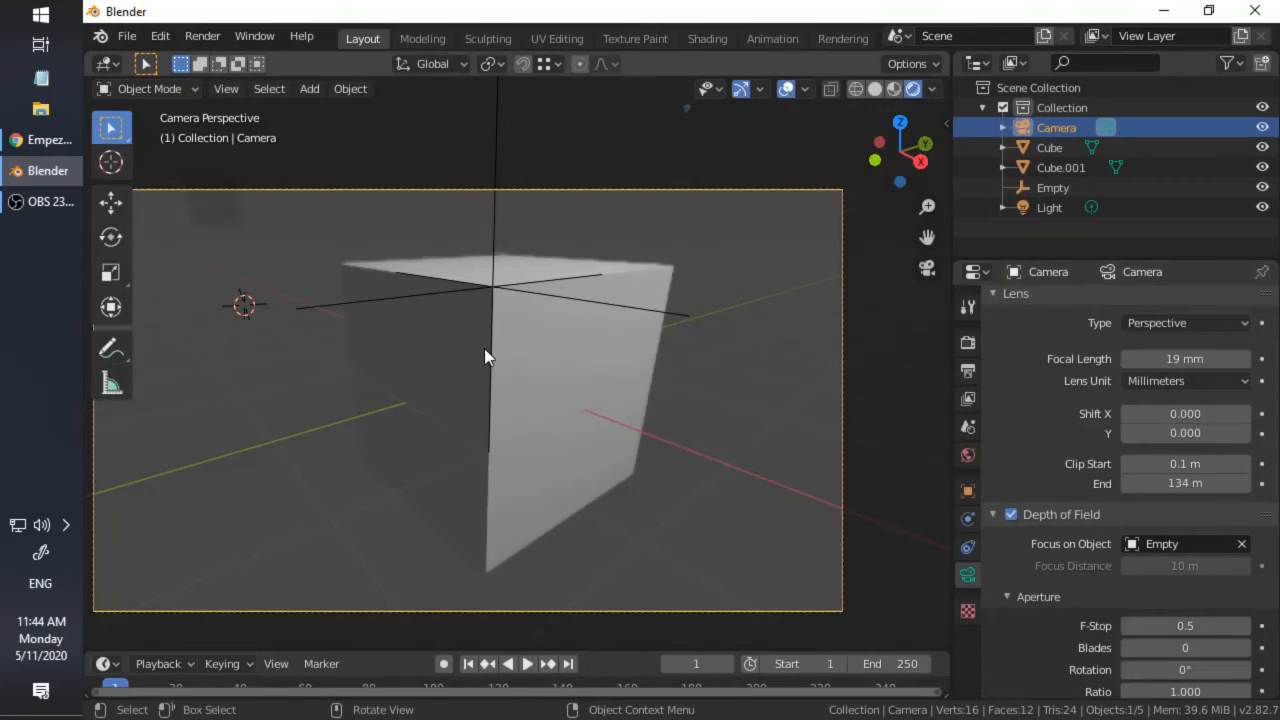
Step: Examine the distance between the camera, the main cube and the far cube from outside, and return to the camera view
scroll(484, 348, "down", 3)
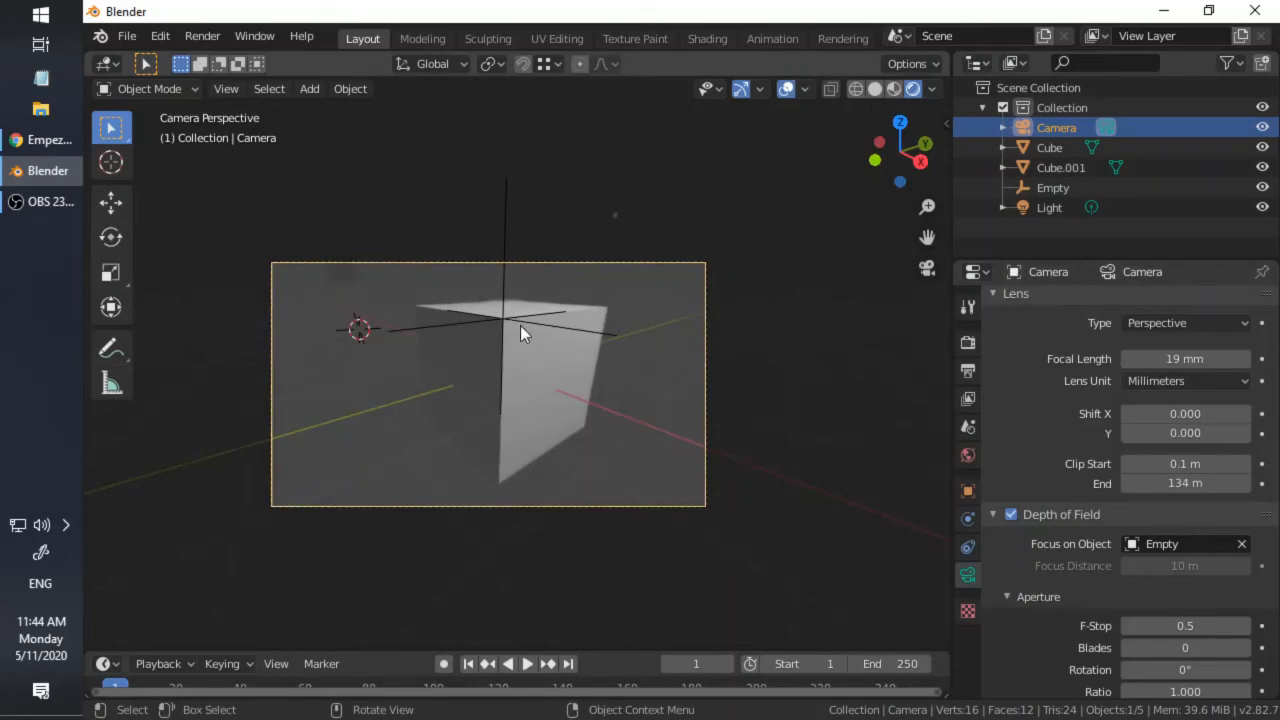
scroll(521, 328, "up", 2)
scroll(585, 255, "up", 1)
middle_click_drag(585, 255, 560, 278)
scroll(560, 278, "down", 3)
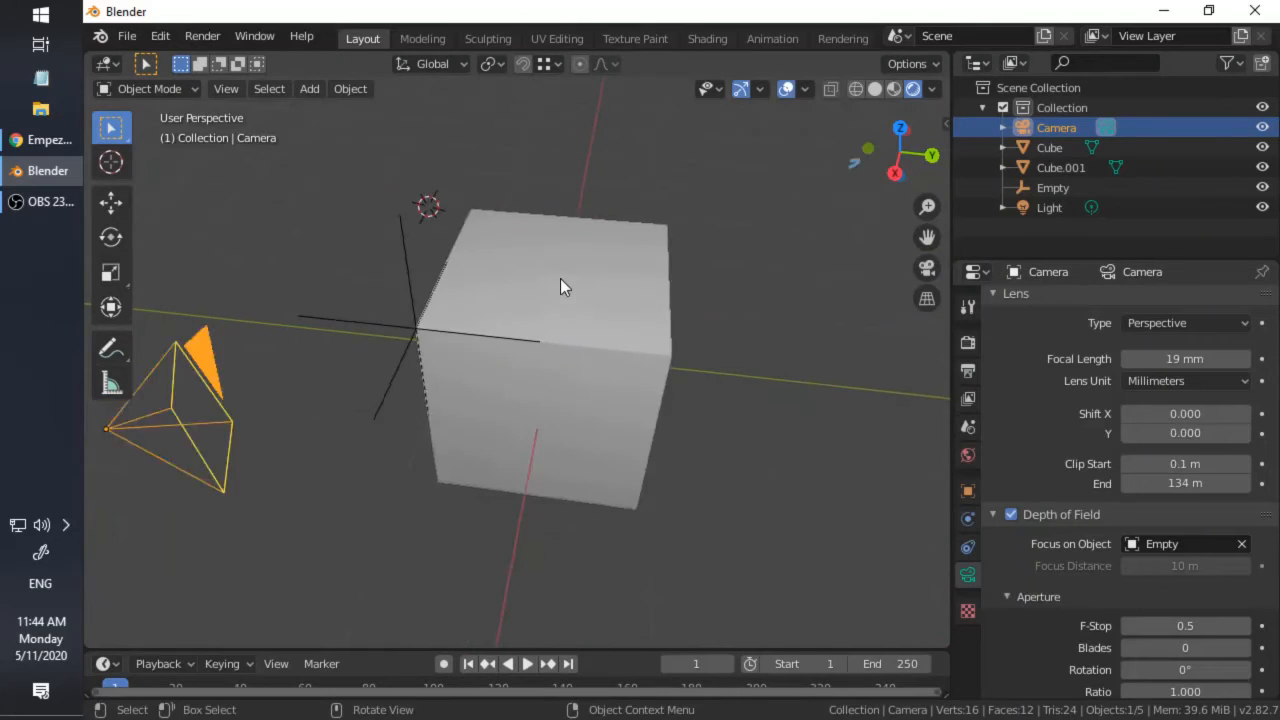
scroll(560, 278, "down", 5)
middle_click_drag(459, 346, 921, 411)
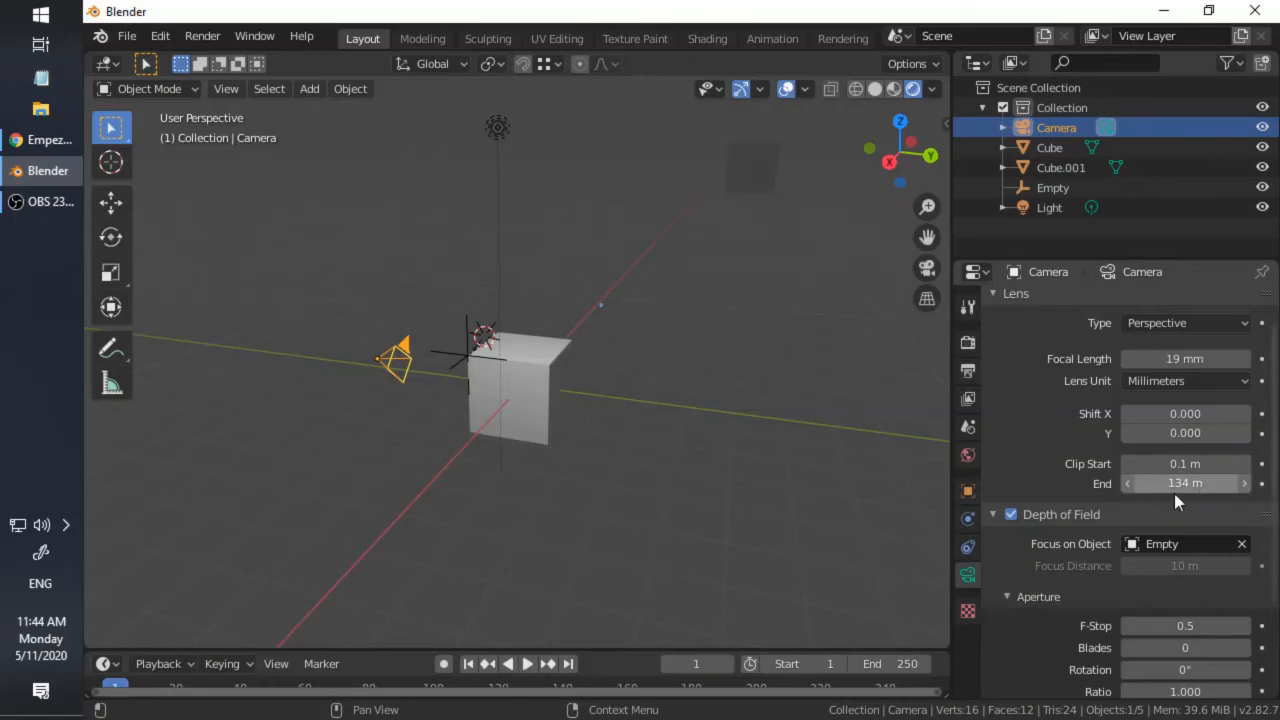
key("KP_0")
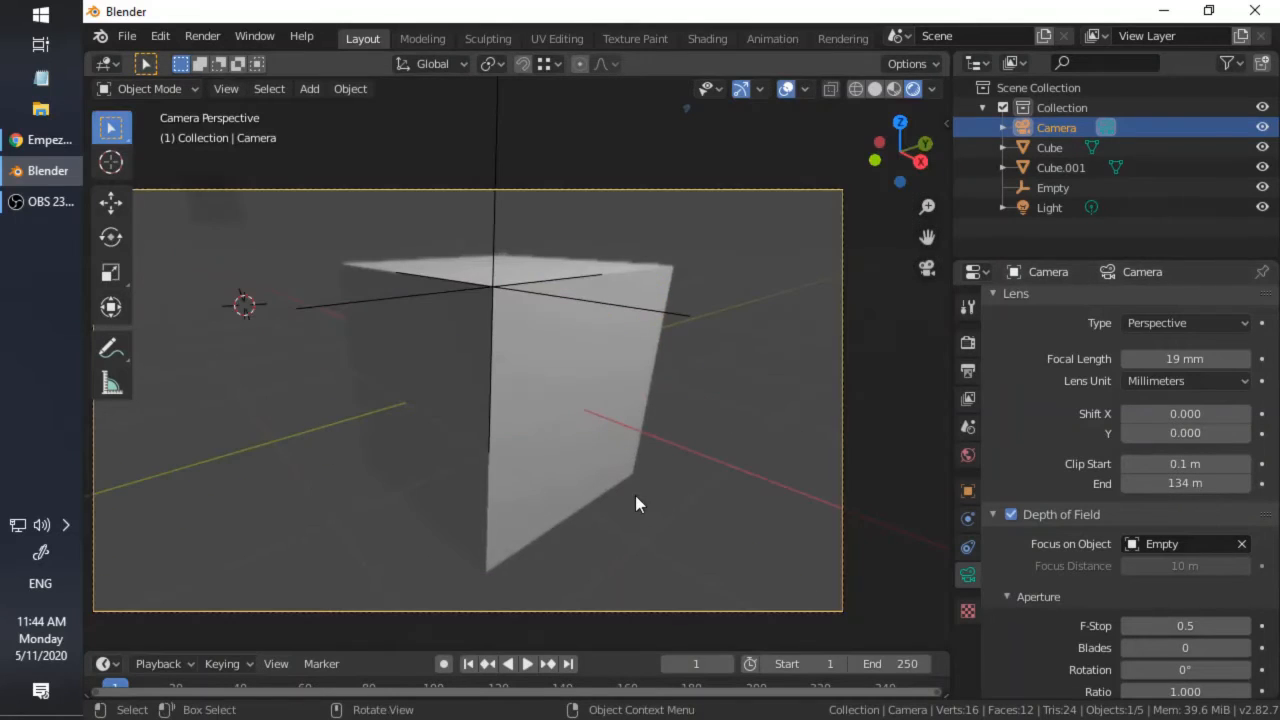
Step: Duplicate the distant cube twice, placing the first copy near the centre of the camera frame and the second beyond its upper right
left_click(205, 203)
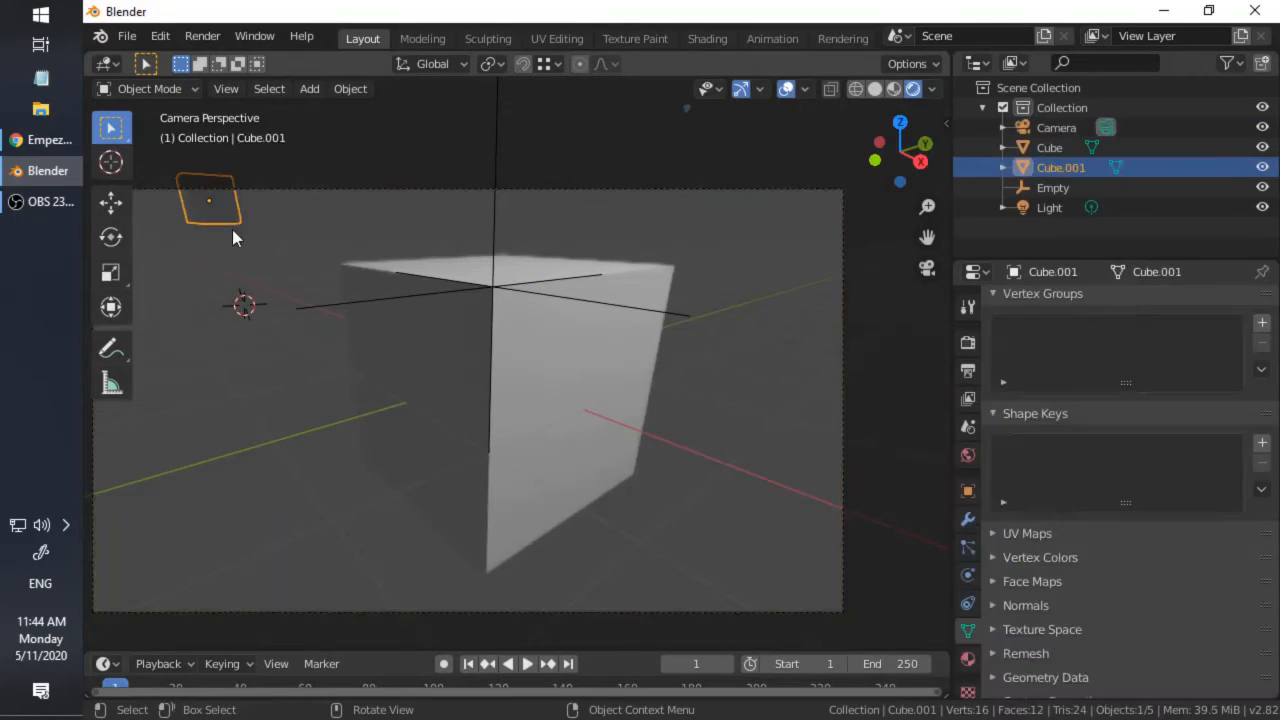
middle_click_drag(232, 229, 366, 269, "shift")
key("shift+d")
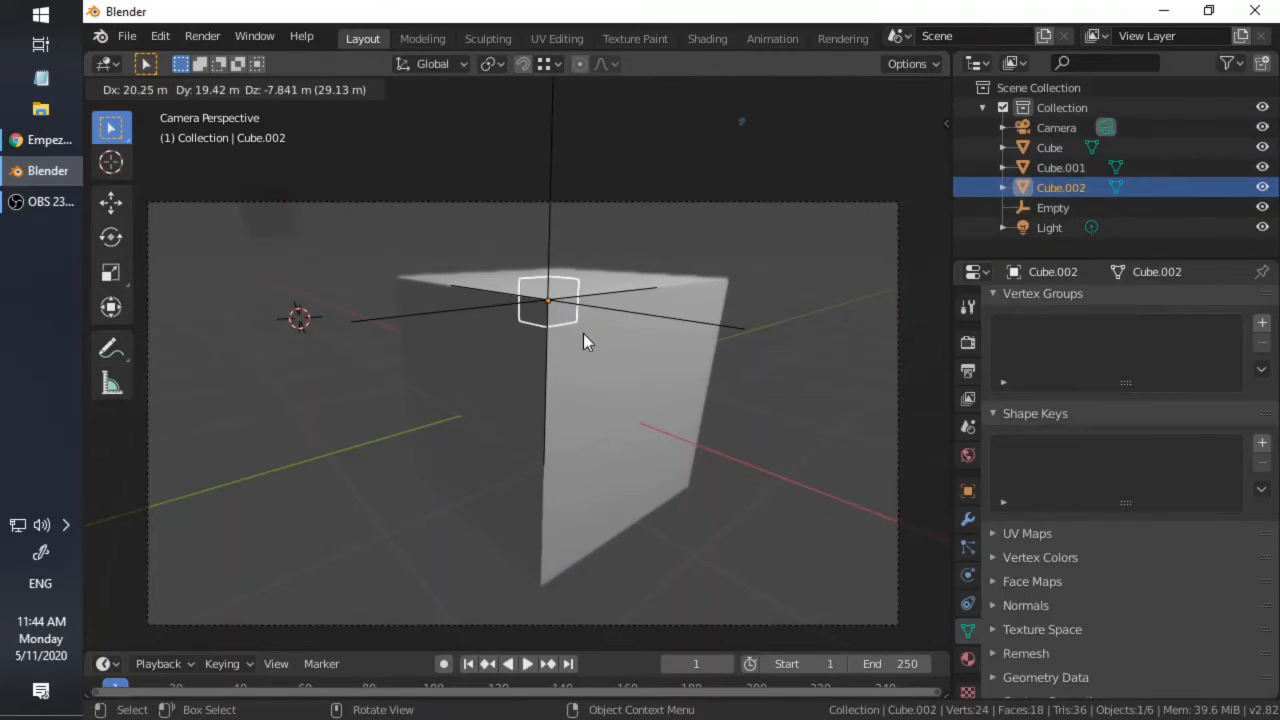
left_click(558, 340)
key("shift+d")
left_click(681, 255)
Step: Add three more duplicates of the large background cube, spreading them around the main cube in perspective view
middle_click_drag(681, 255, 392, 361)
scroll(433, 352, "down", 11)
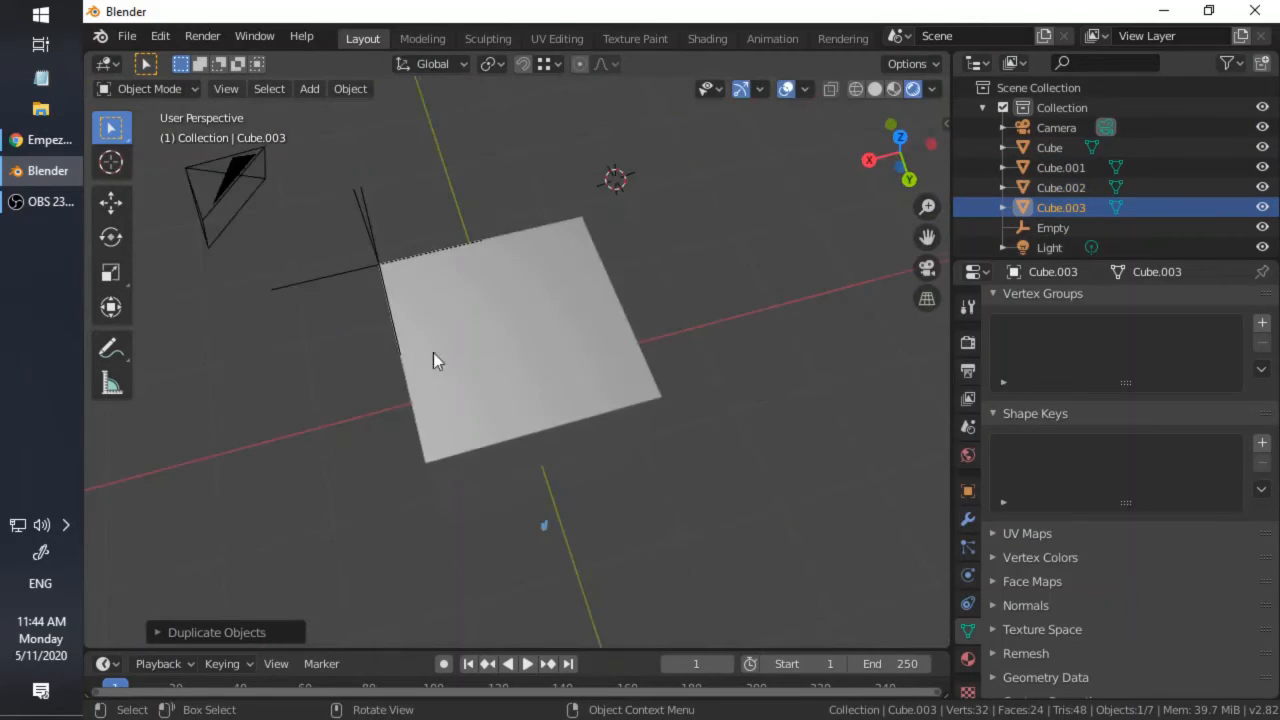
key("shift+d")
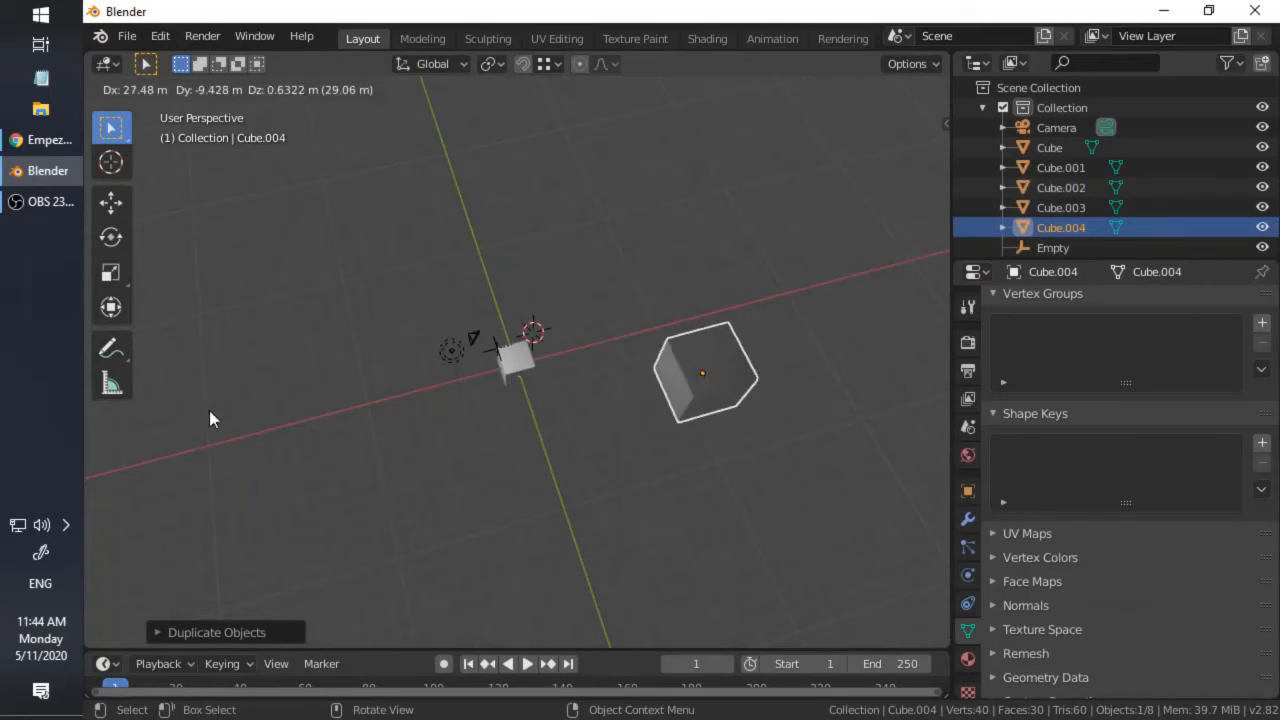
left_click(209, 417)
middle_click_drag(209, 417, 685, 308)
key("shift+d")
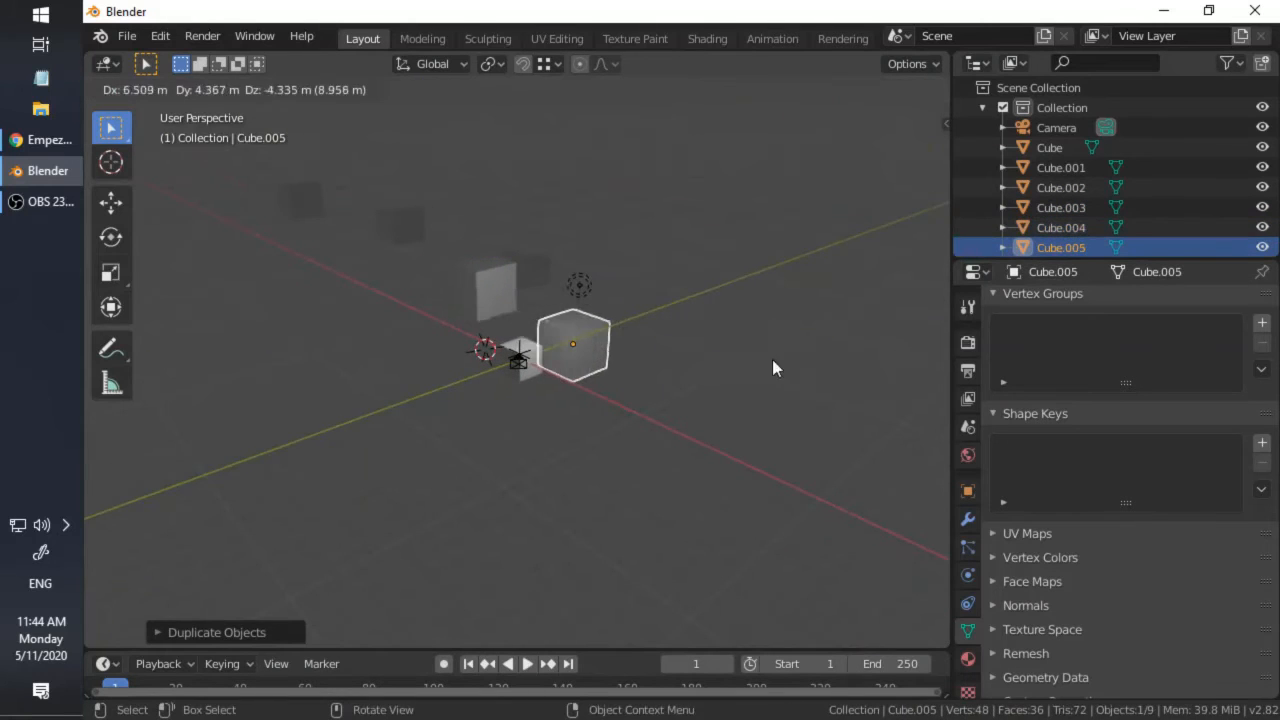
left_click(772, 364)
key("shift+d")
left_click(762, 277)
Step: Duplicate the latest large cube three more times and scatter the copies at different distances behind the main cube
middle_click_drag(729, 329, 594, 394)
key("shift+d")
left_click(503, 416)
key("shift+d")
left_click(443, 364)
key("shift+d")
left_click(785, 520)
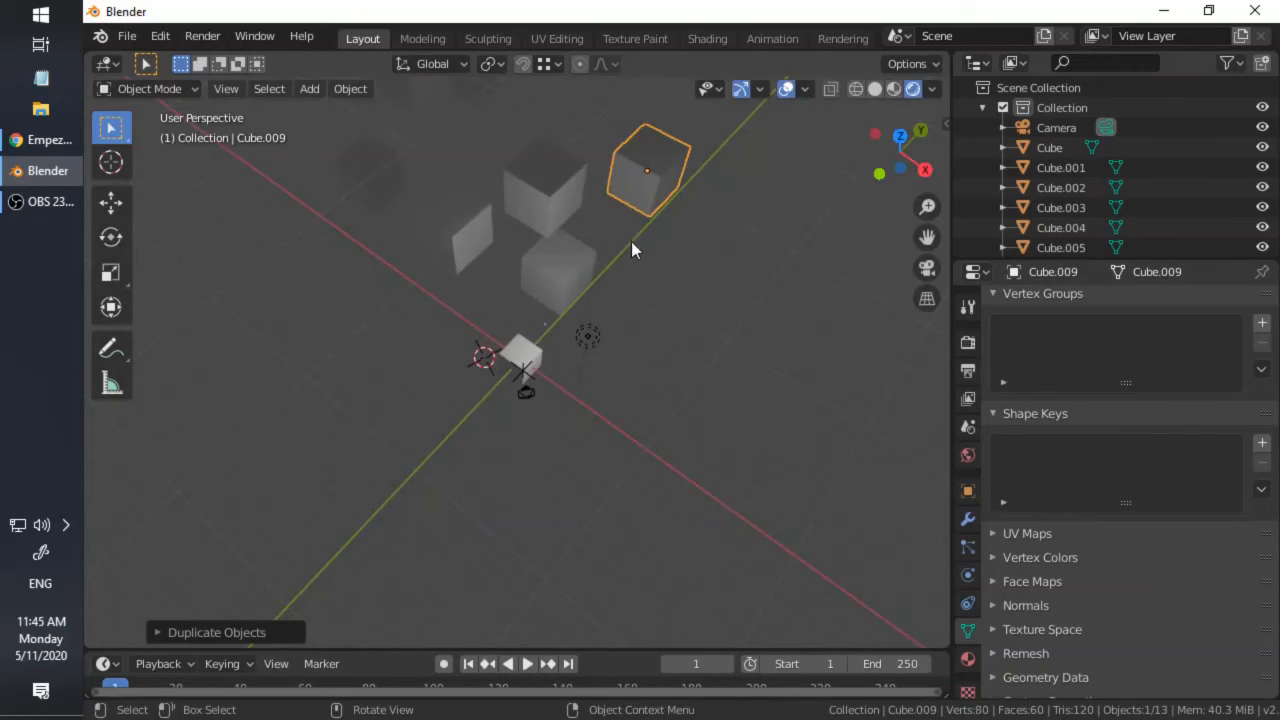
Step: Add two further cube duplicates, one beside the background group and one close behind the main cube
key("shift+d")
left_click(673, 323)
key("shift+d")
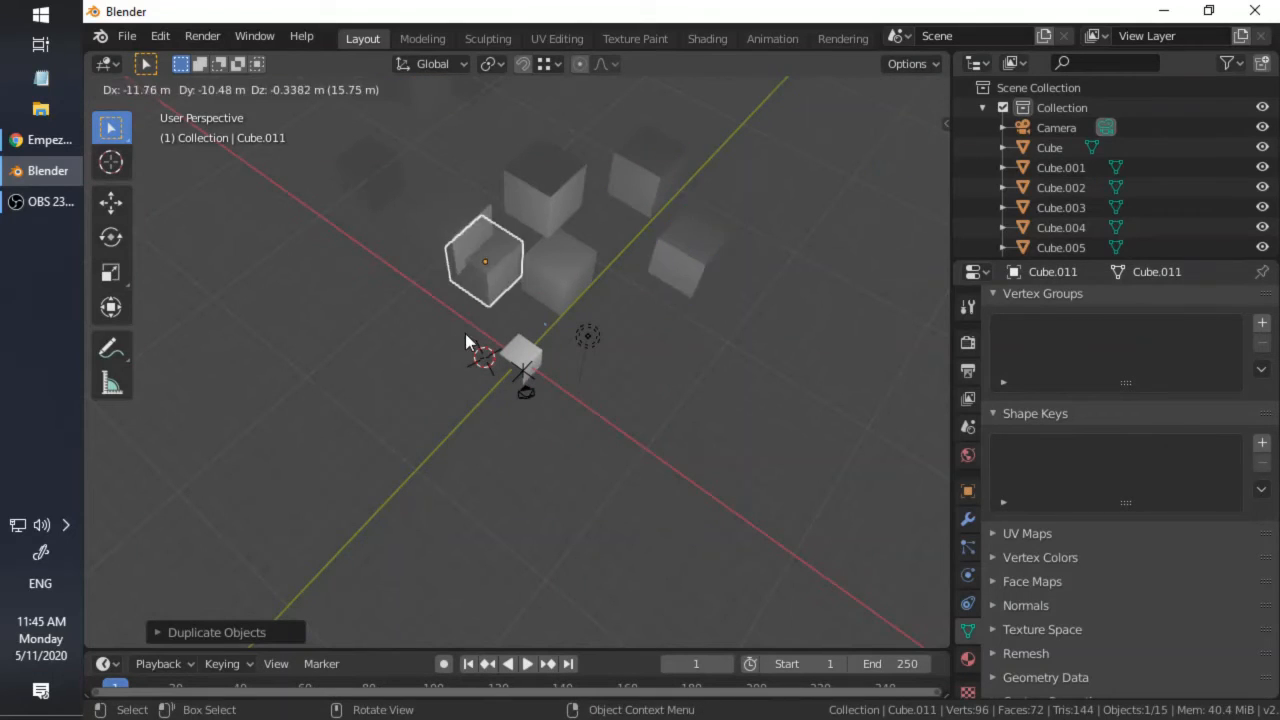
left_click(465, 333)
Step: Reposition the newest cube copy so it sits in the lower left of the camera frame, beside the main cube
middle_click_drag(465, 333, 626, 189)
key("g")
left_click(564, 299)
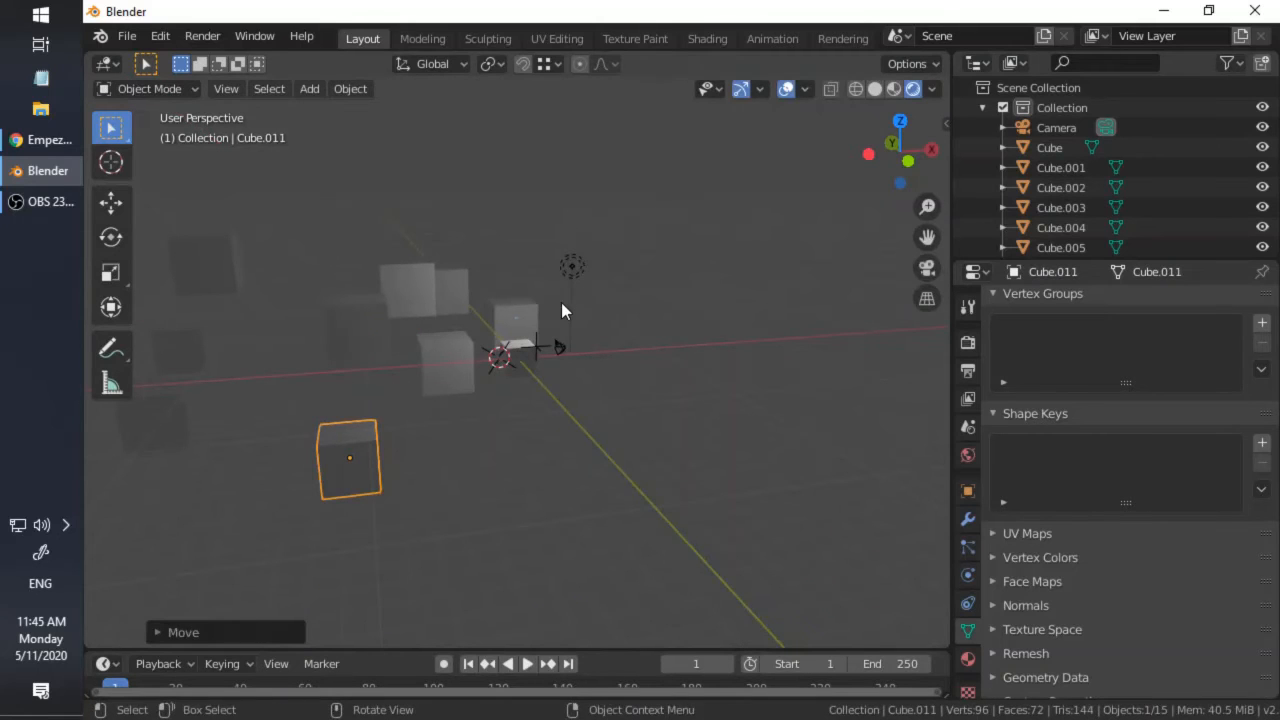
key("KP_0")
key("g")
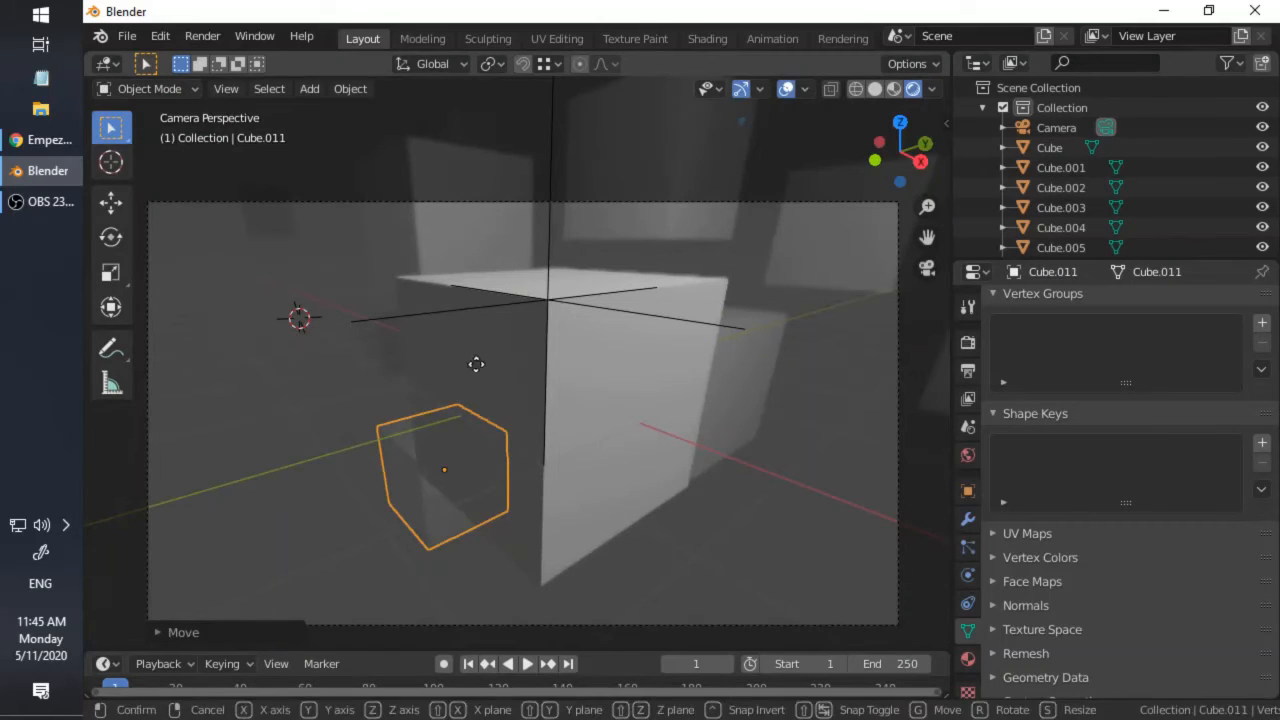
left_click(371, 380)
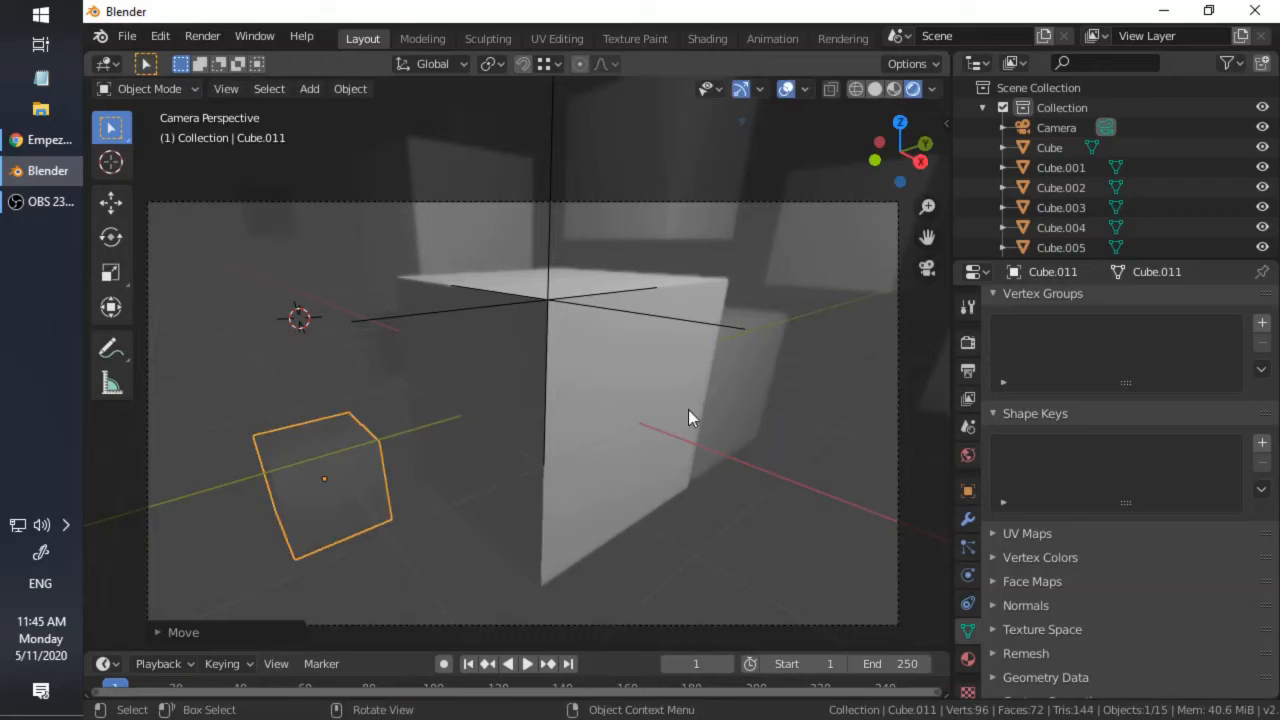
Step: Select only the focus empty and enlarge the timeline area to show its keyframe rows
key("alt+a")
left_click(609, 310)
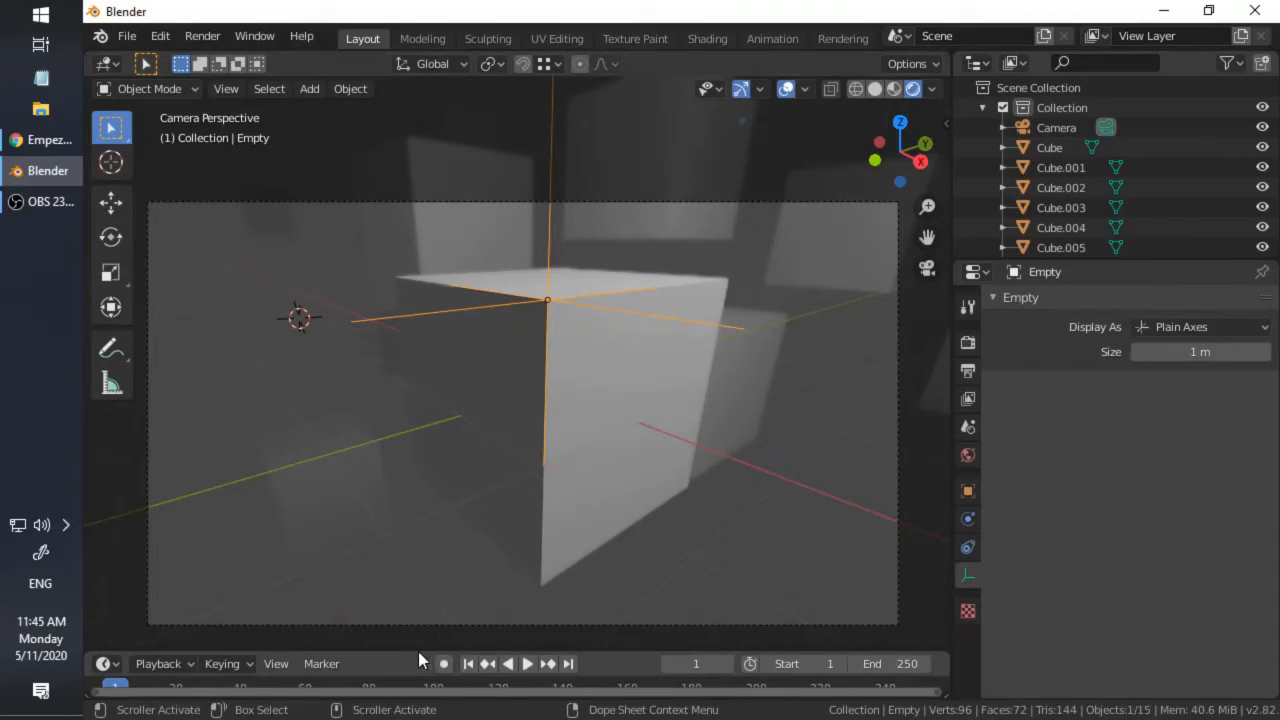
left_click_drag(418, 651, 417, 562)
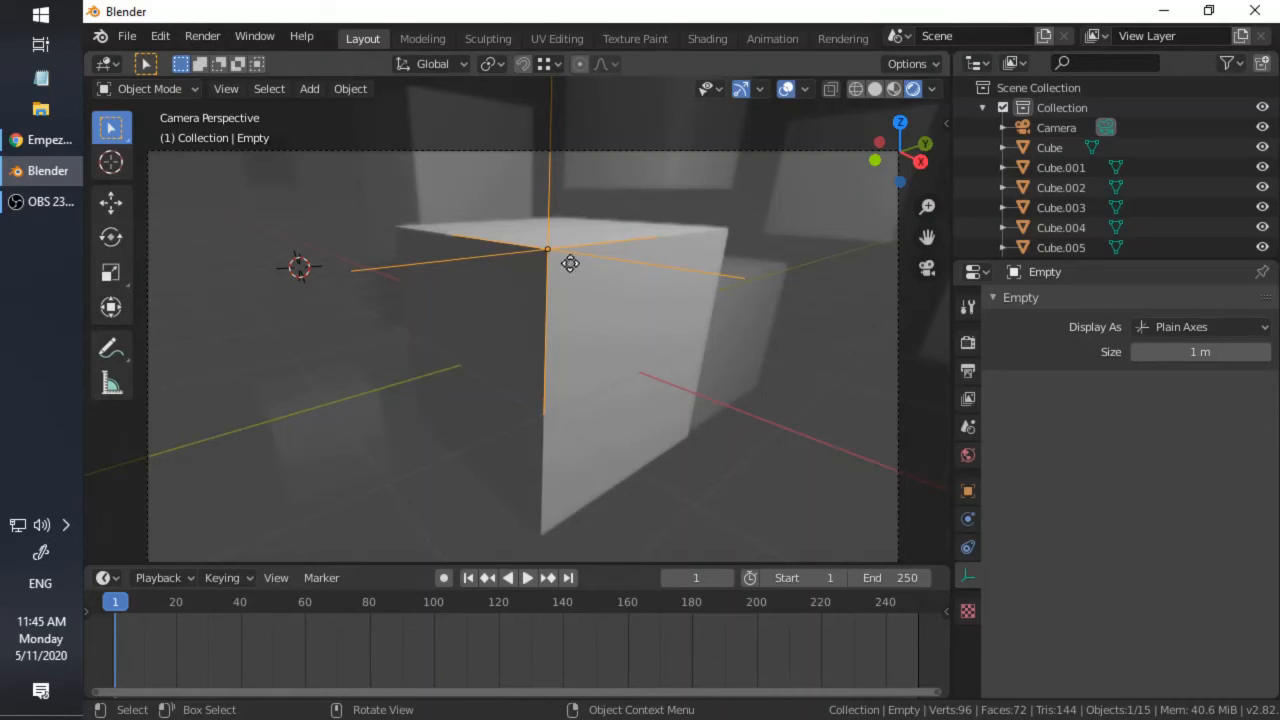
Step: Insert a Location keyframe for the empty at frame 1 and set the current frame to 40
key("g")
right_click(353, 350)
key("i")
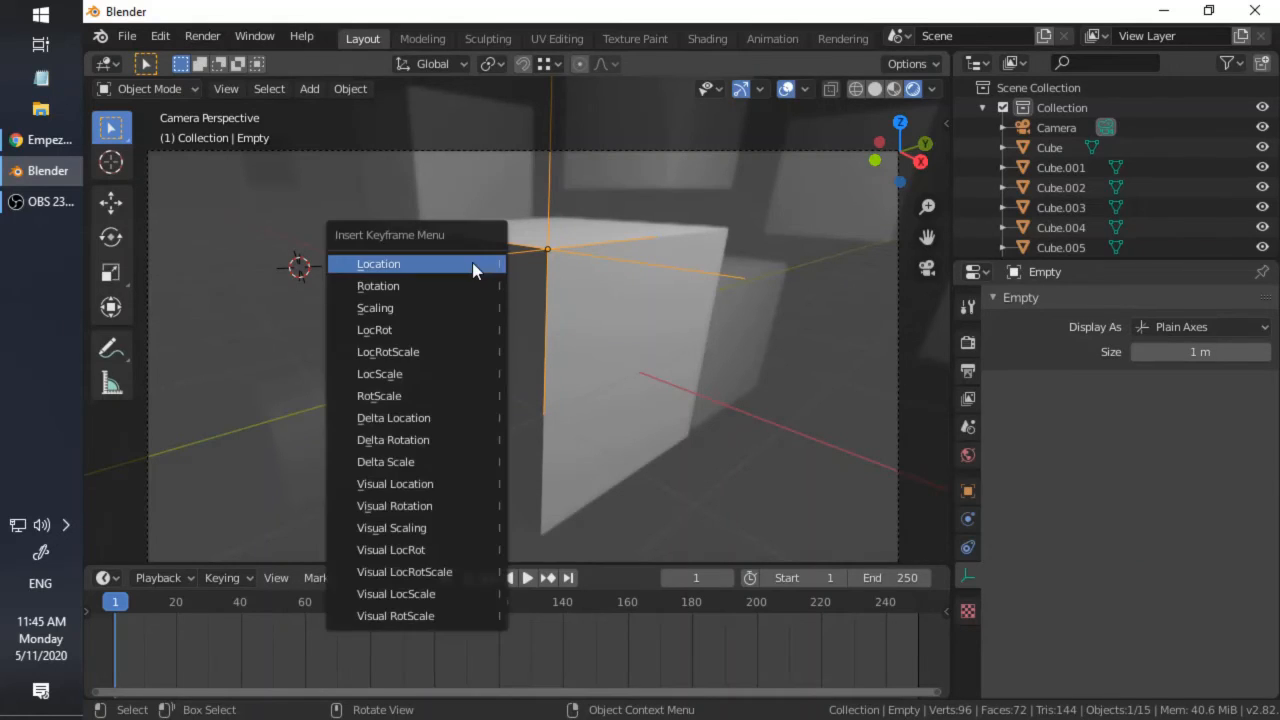
left_click(472, 263)
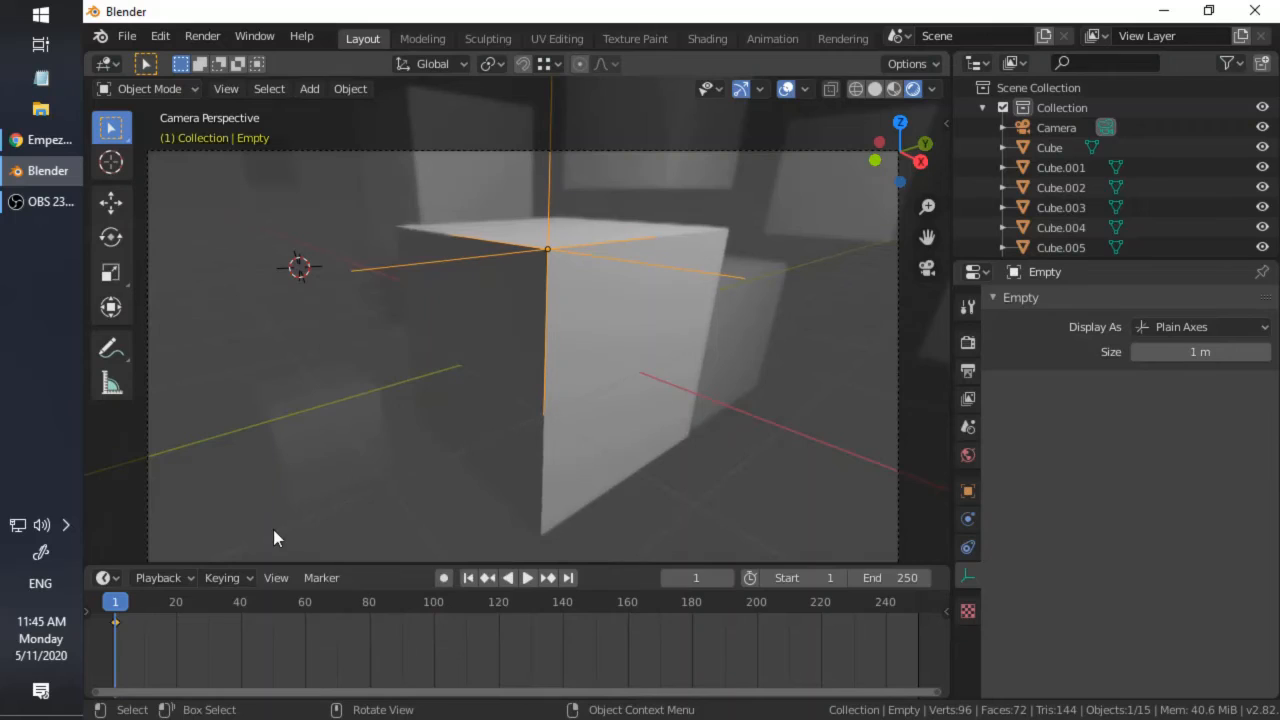
left_click(241, 600)
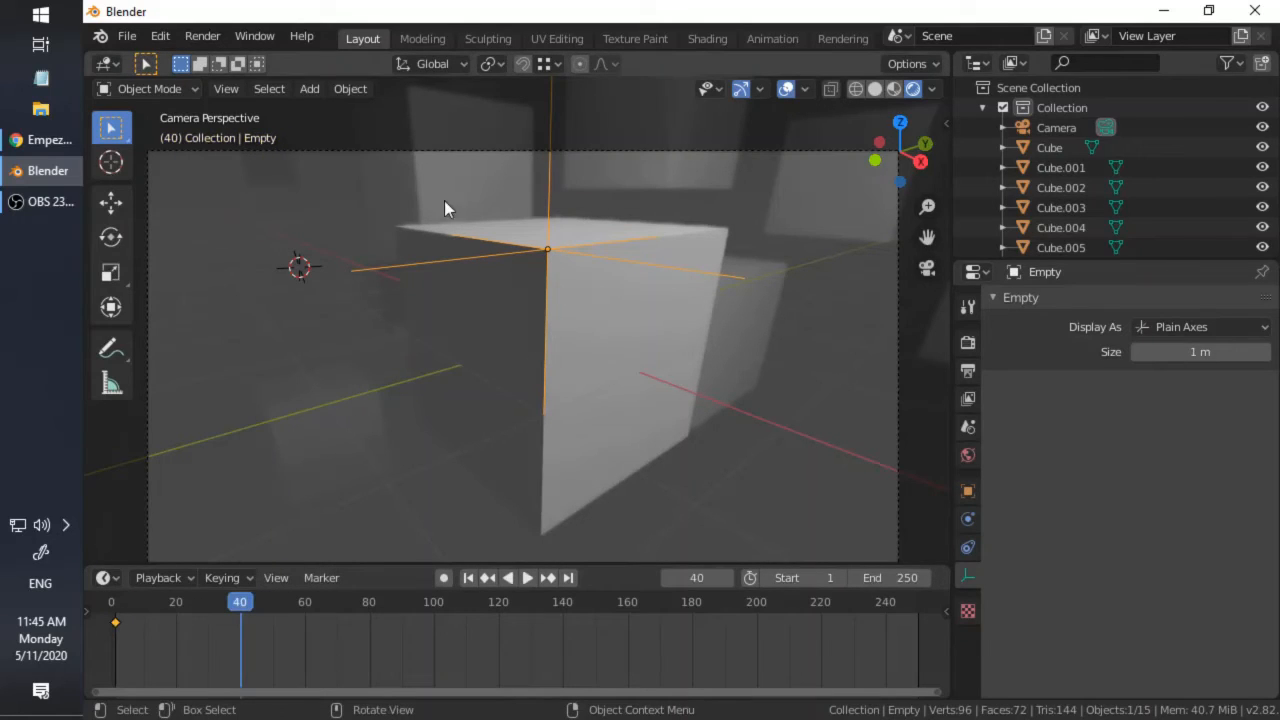
Step: Move the empty far into the background at the upper left of the camera frame and insert a Location keyframe at frame 40
key("g")
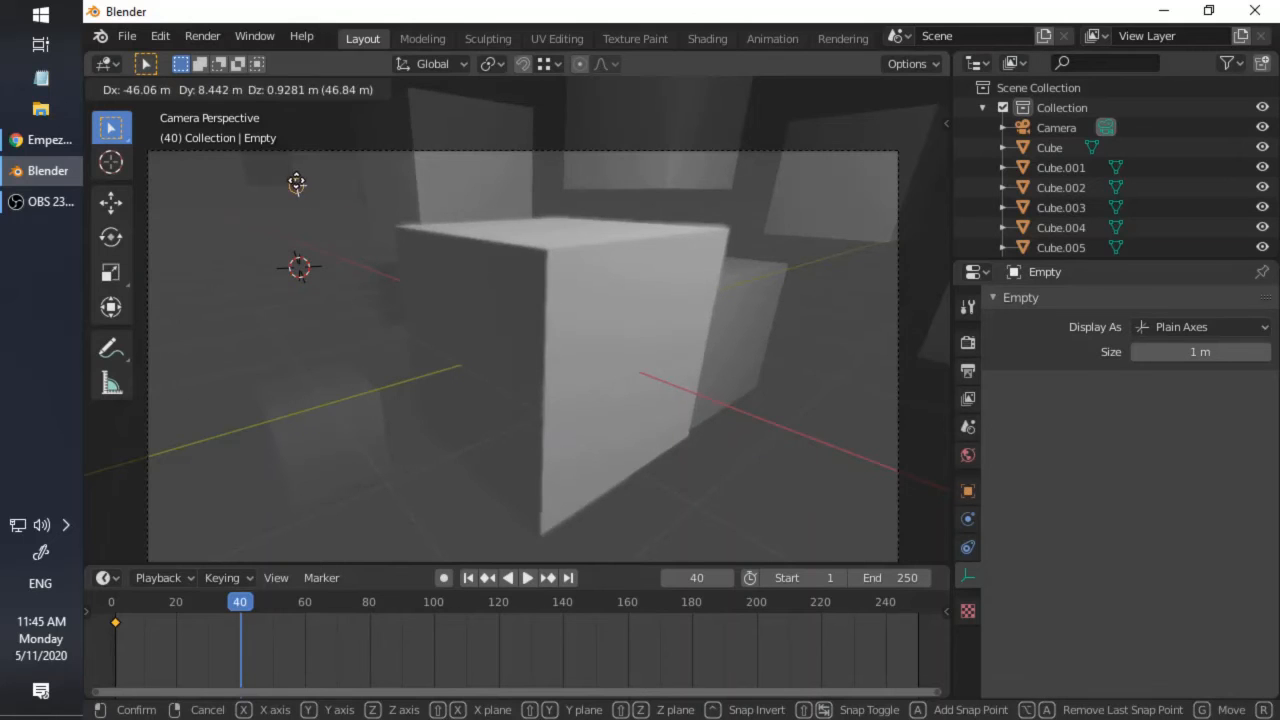
left_click(296, 182)
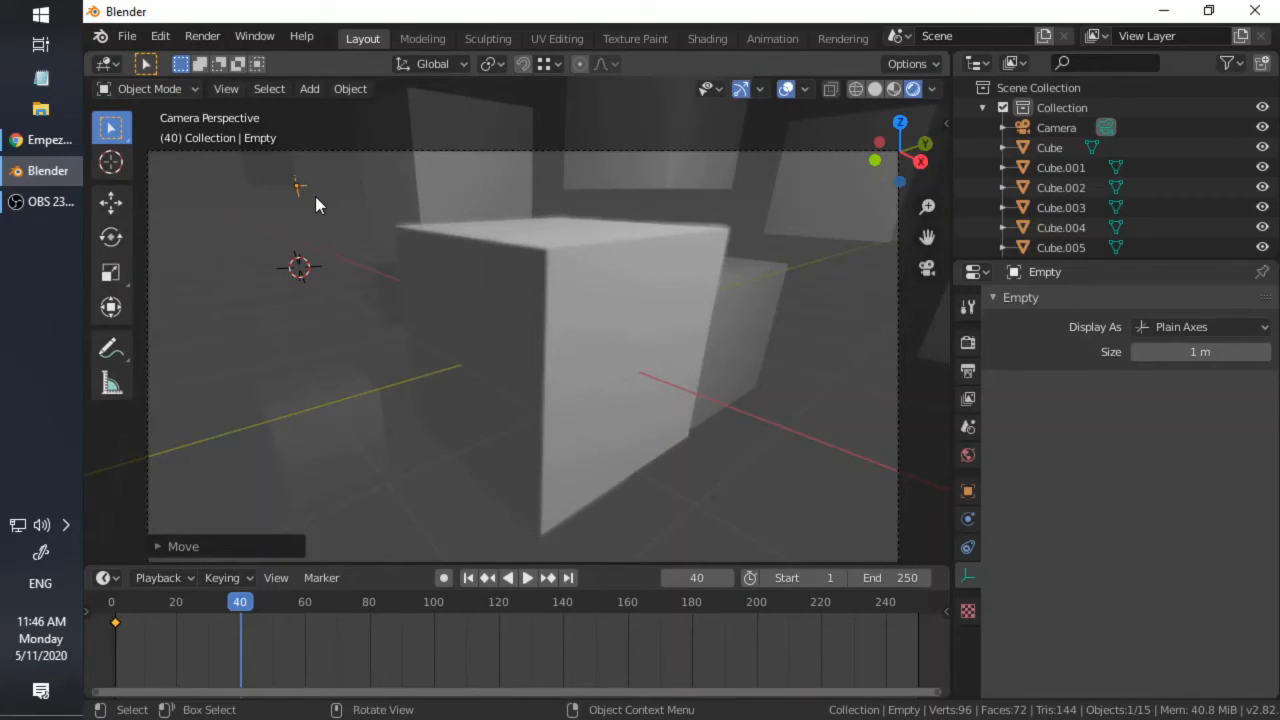
key("i")
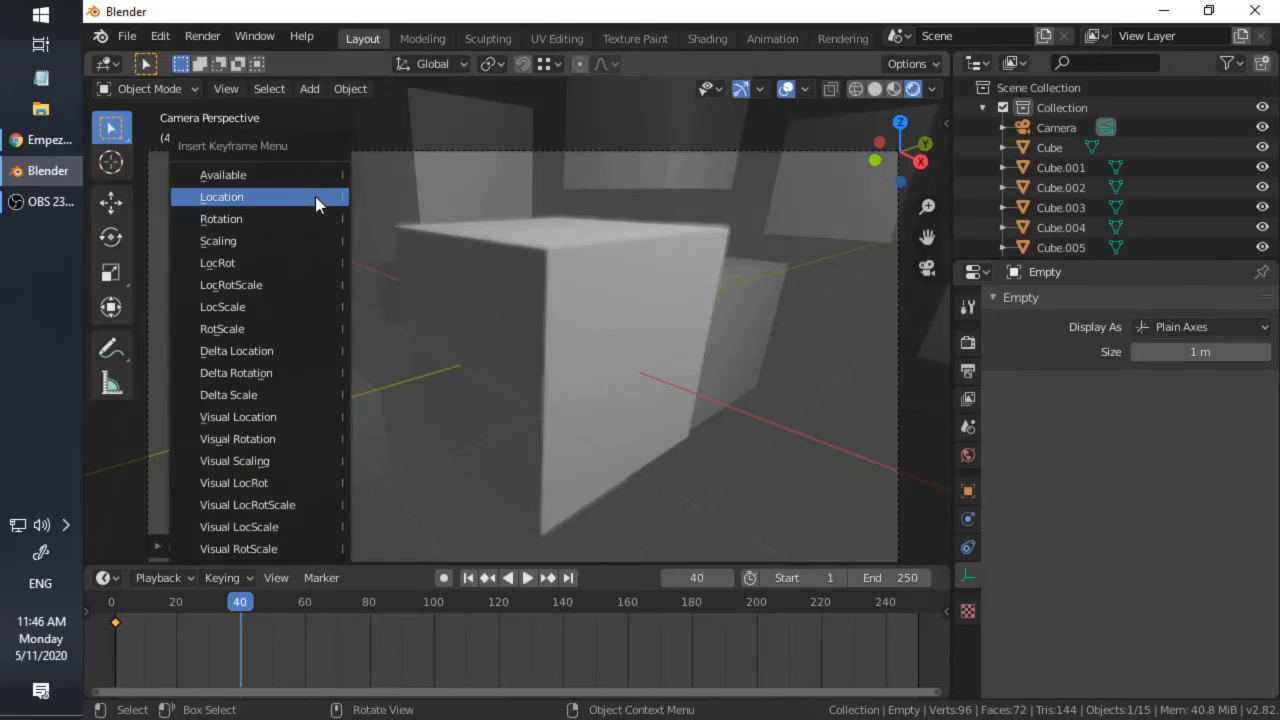
left_click(315, 196)
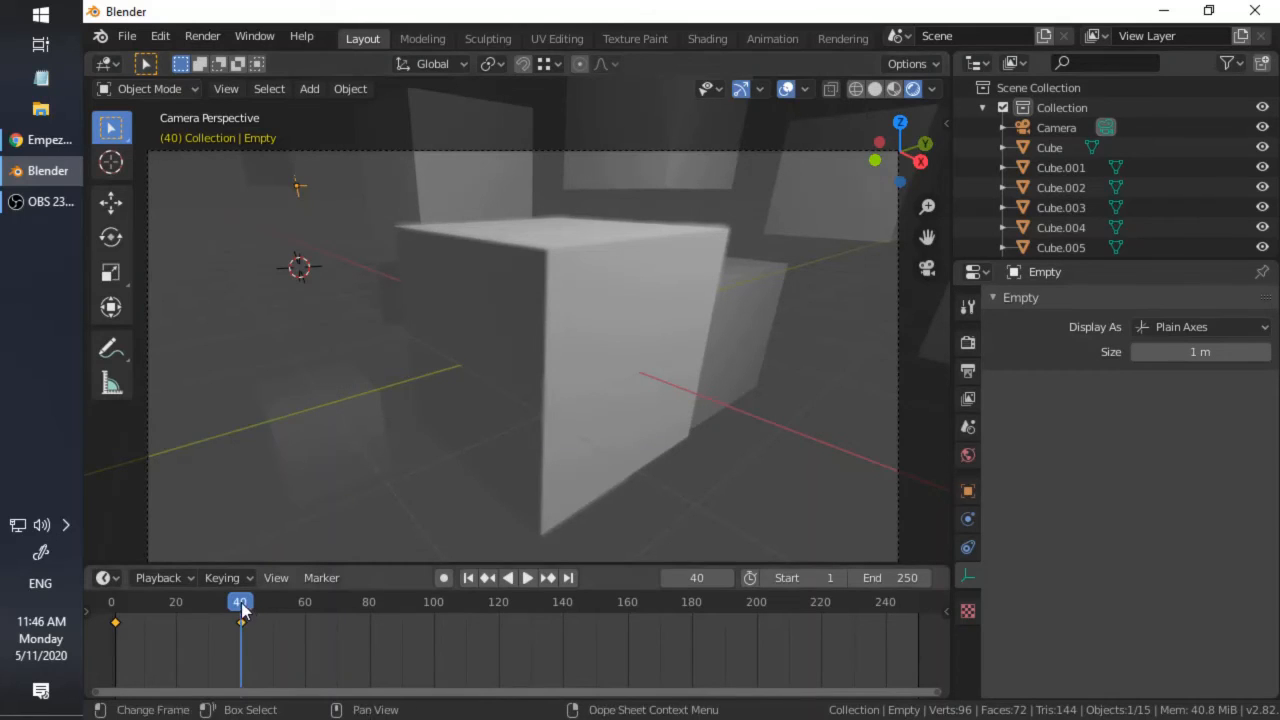
Step: Return to frame 1 and advance frame by frame to frame 21 to examine how the focus shifts between the empty's keyframes
key("space")
left_click_drag(213, 604, 111, 613)
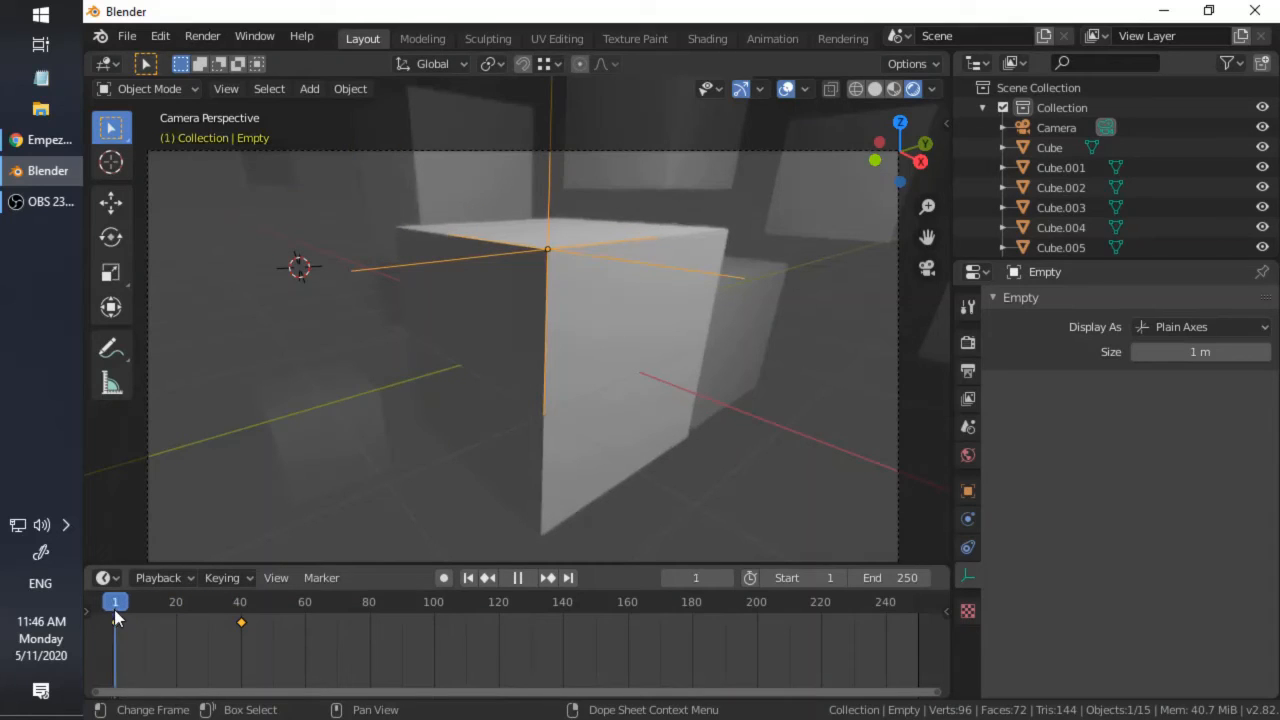
key("space")
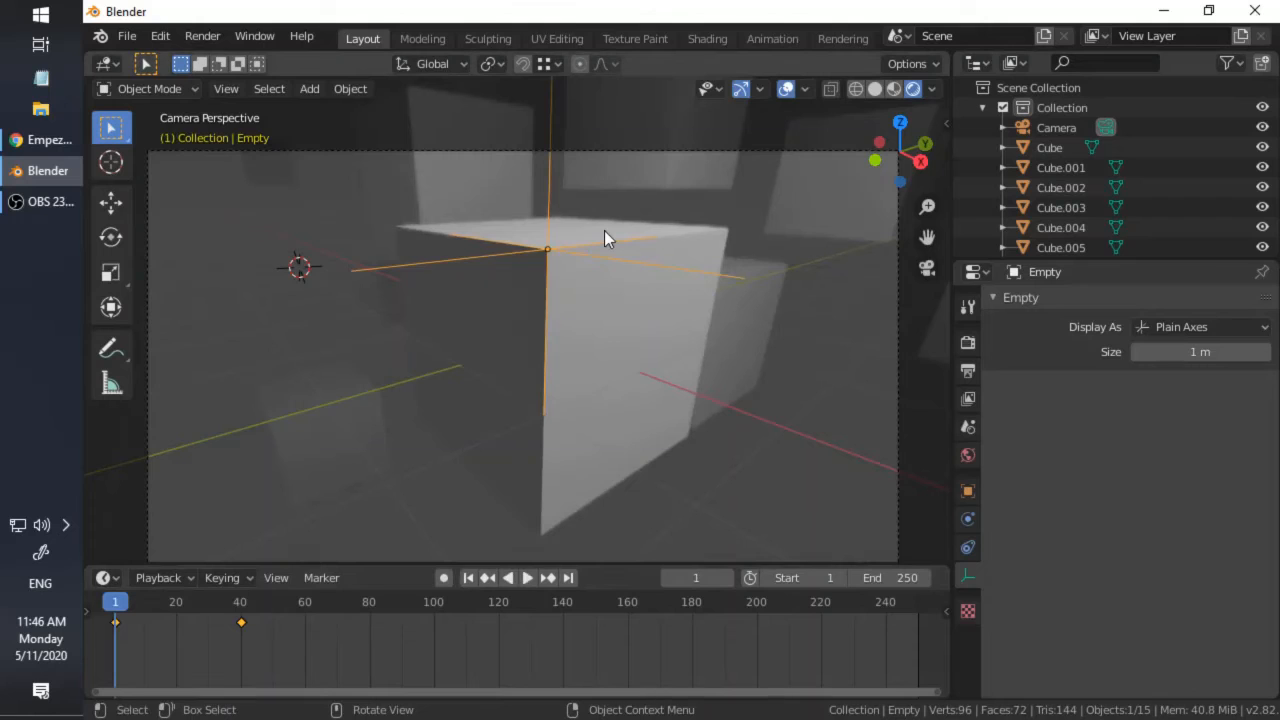
key("Right")
key("Right")
key("Right")
key("Right")
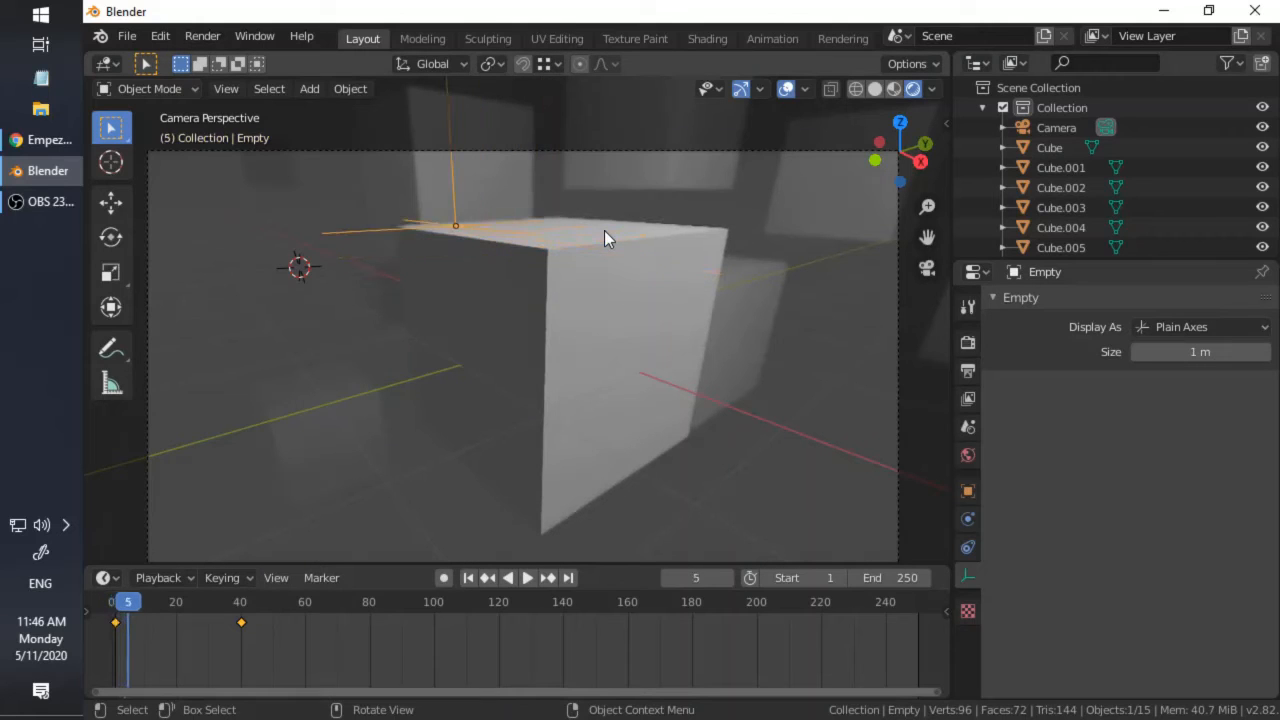
key("Right")
key("Right")
key("Right")
key("Right")
key("Right")
key("Right")
key("Right")
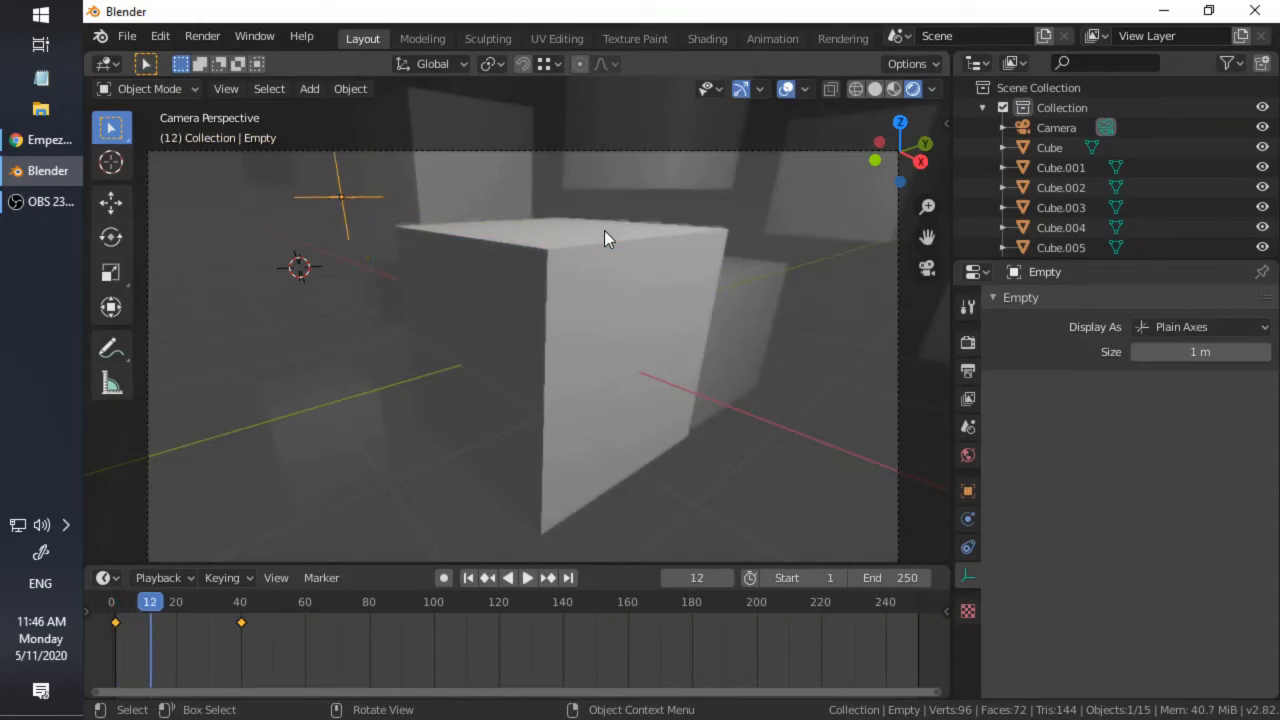
key("Right")
key("Right")
key("Right")
key("Right")
key("Right")
key("Right")
key("Right")
key("Right")
key("Right")
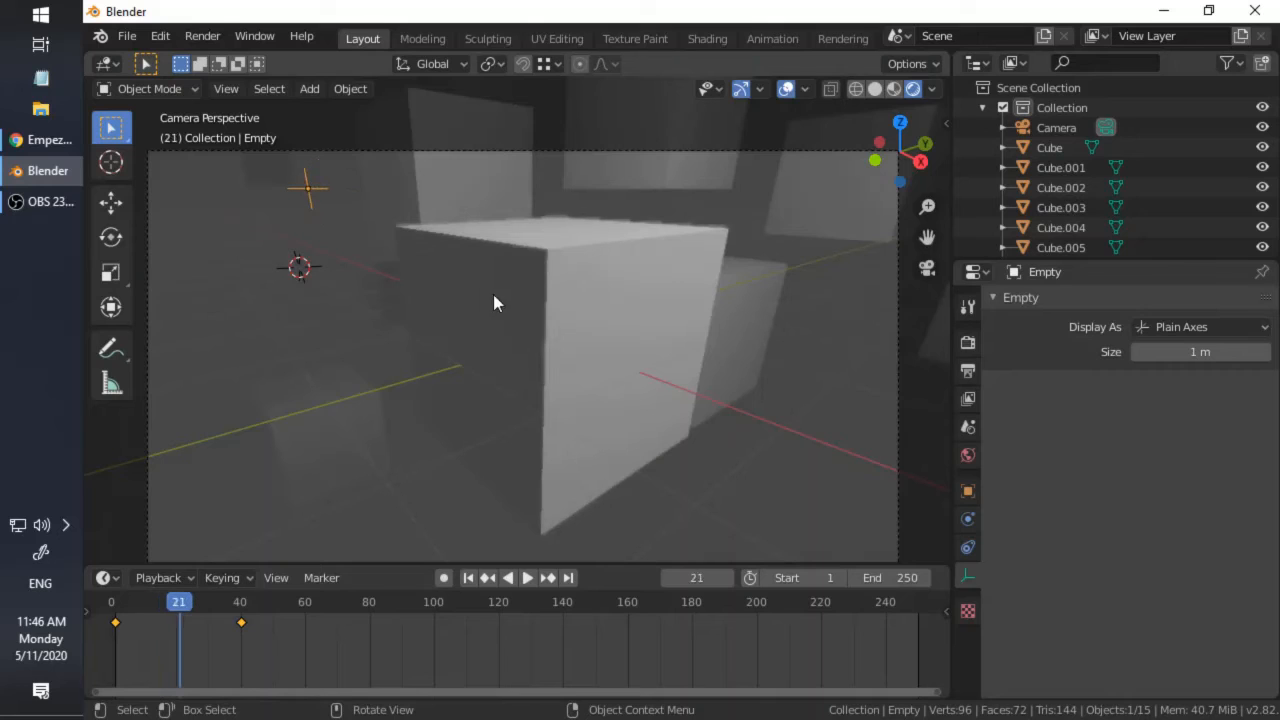
Step: Deselect the empty, select the camera and set its depth of field F-Stop to 0.1
key("alt+a")
left_click(891, 477)
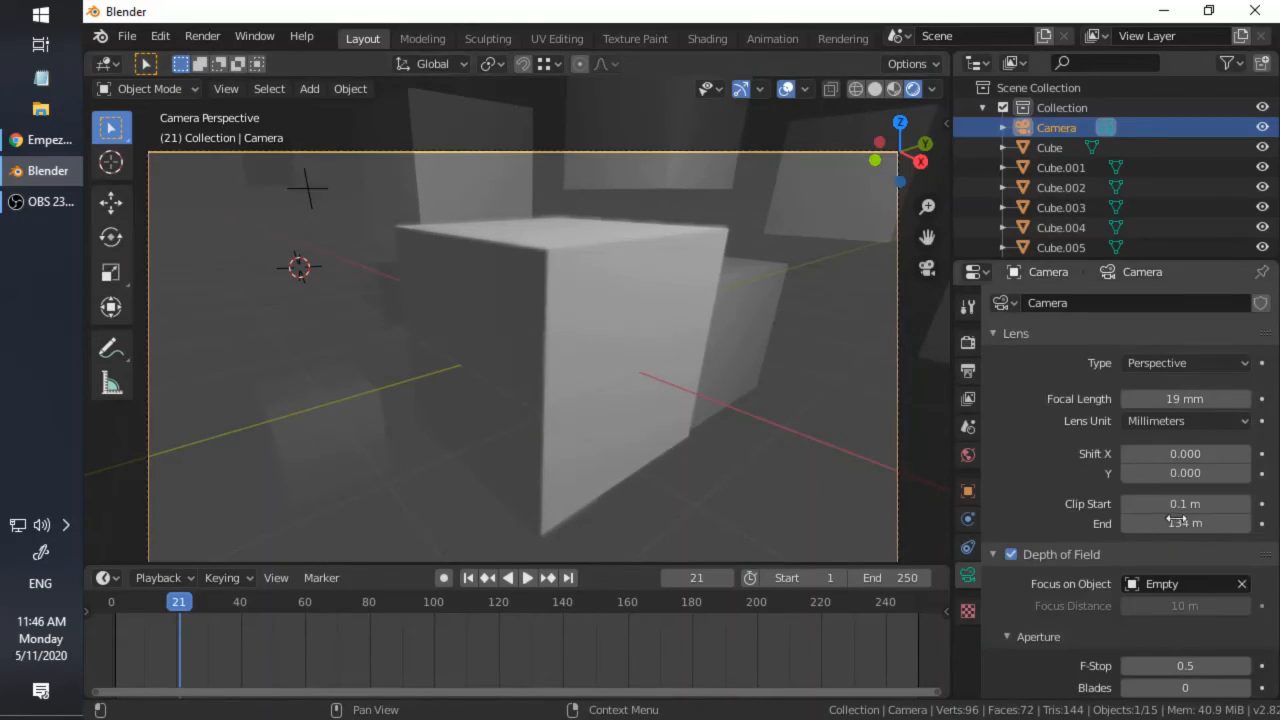
left_click_drag(1178, 664, 1145, 664)
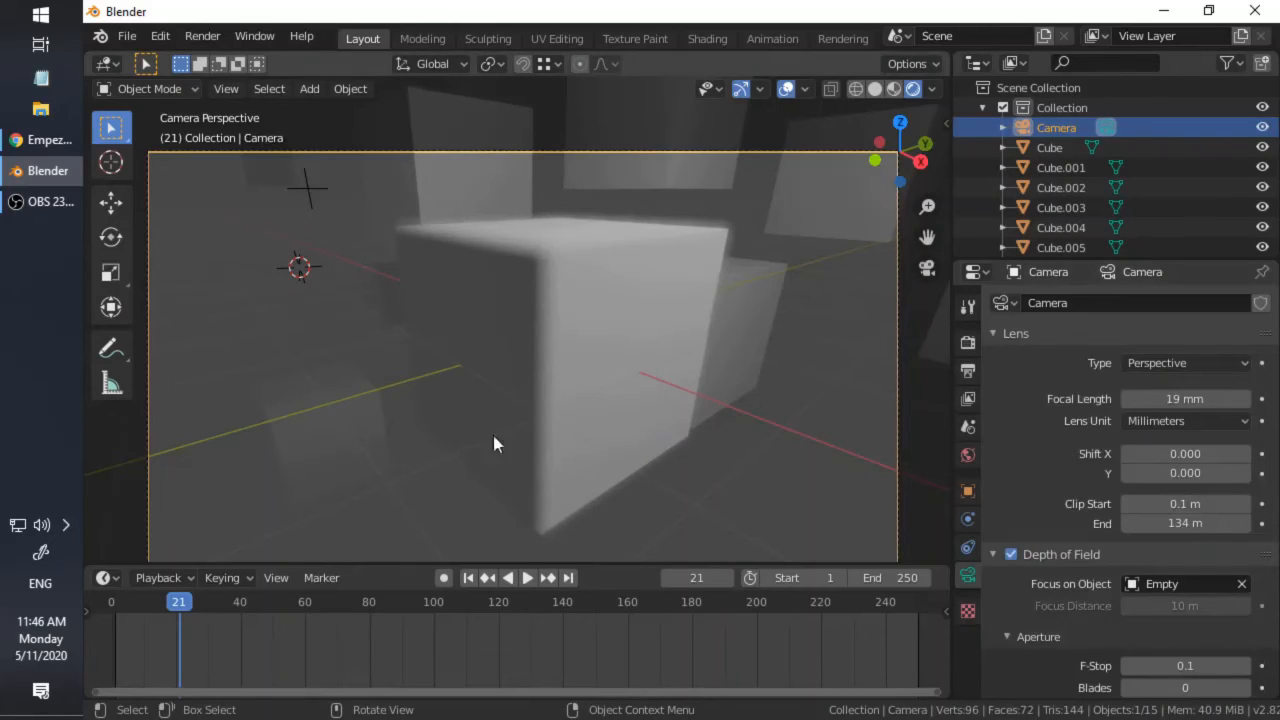
Step: Play the animation from its beginning with the viewport overlays hidden to examine the focus change
left_click(135, 600)
left_click(118, 603)
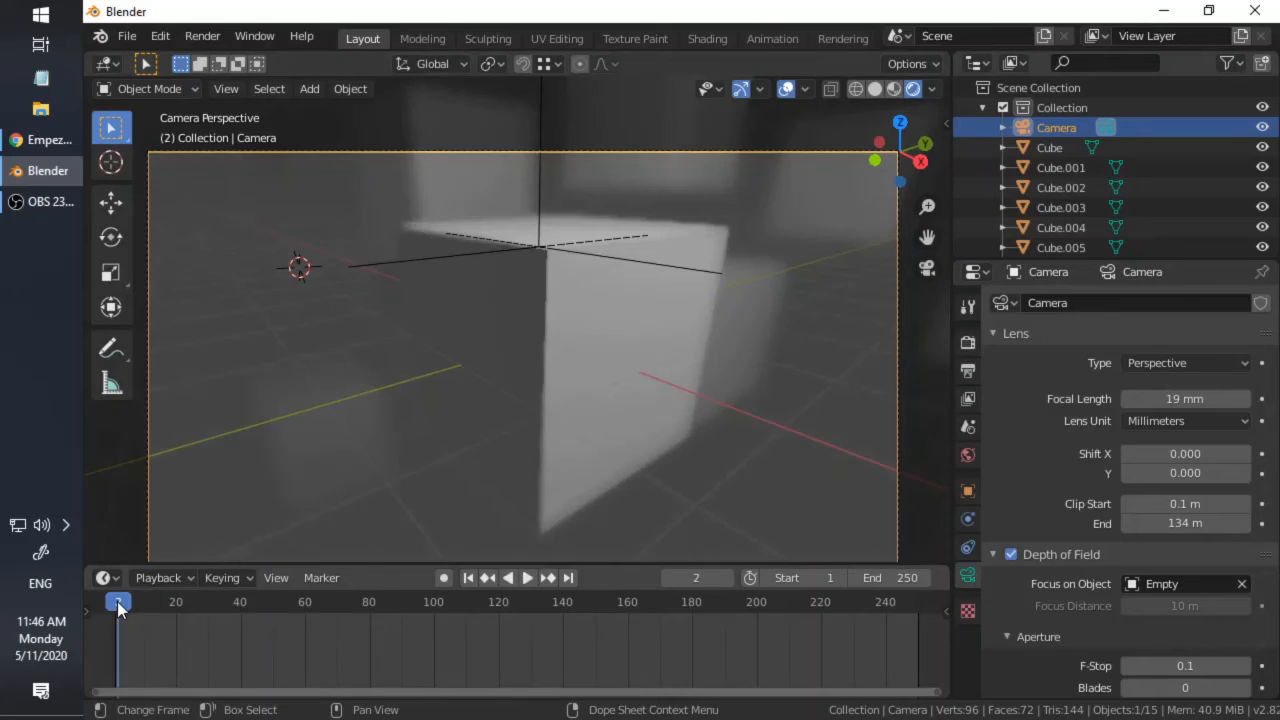
key("space")
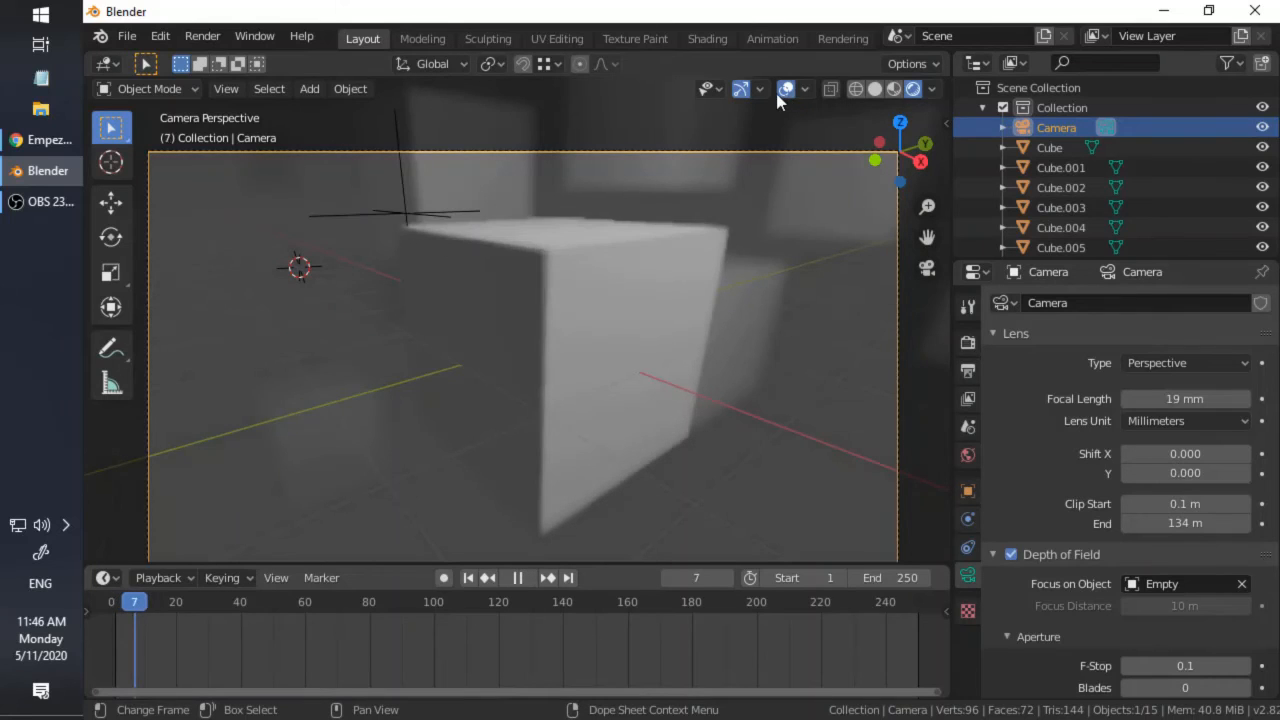
left_click(786, 88)
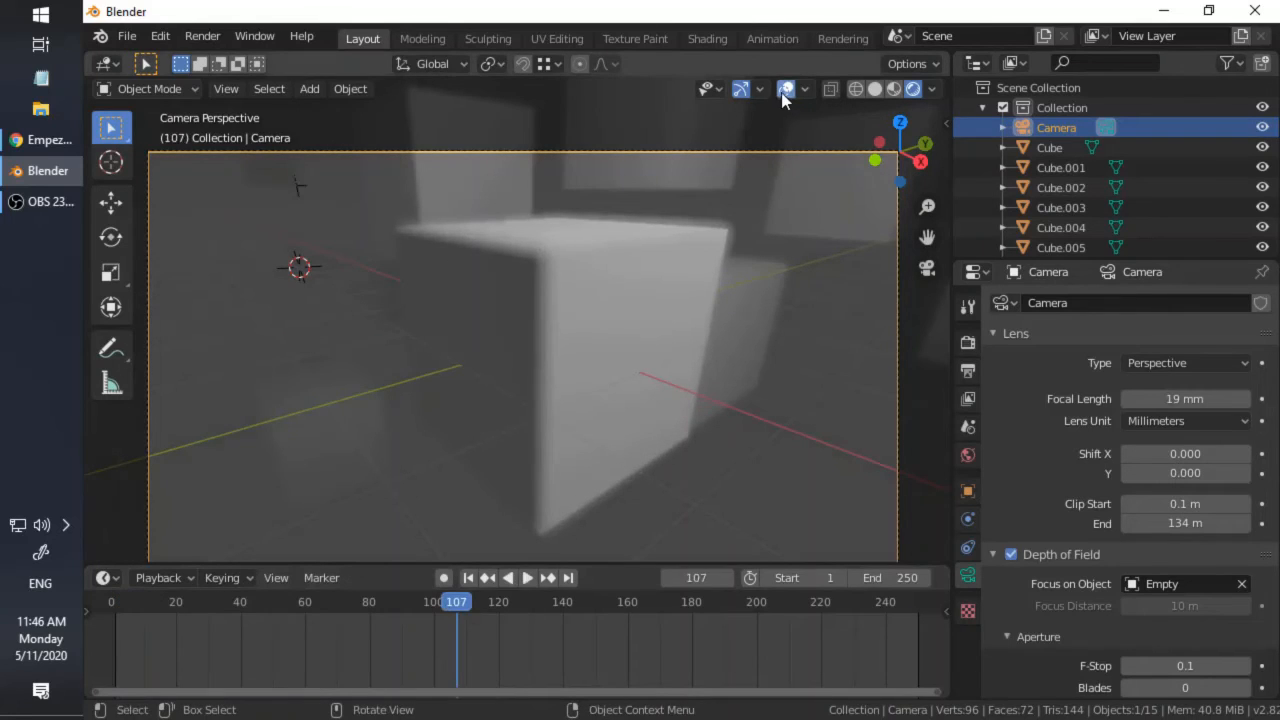
left_click(117, 605)
key("space")
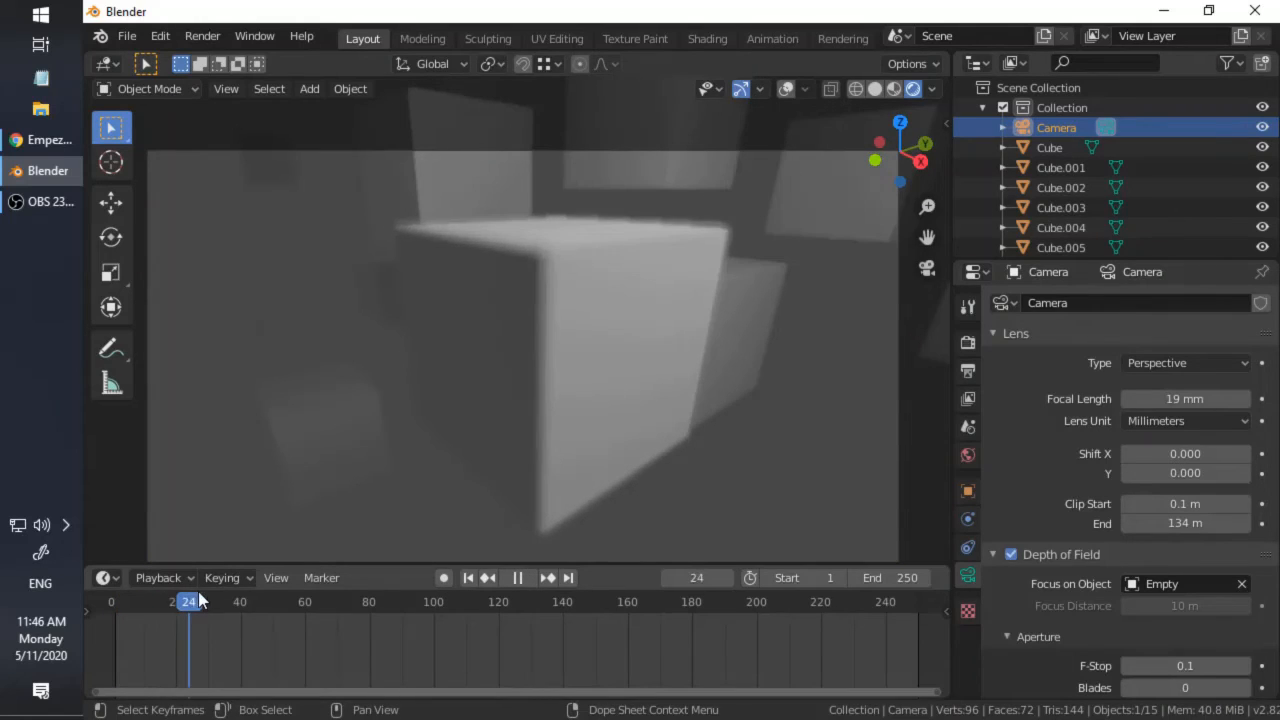
key("space")
Step: Frame the camera view in the viewport and show the overlays again
scroll(564, 304, "down", 3)
middle_click_drag(564, 304, 463, 367)
key("KP_0")
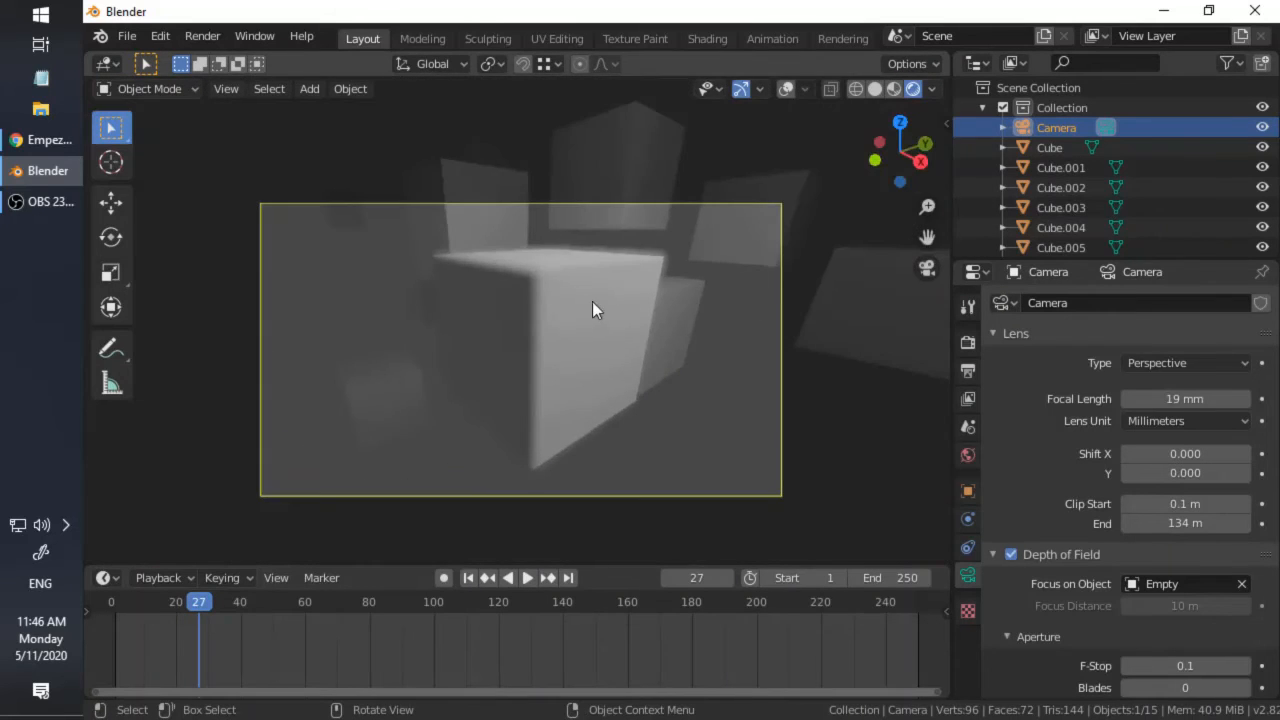
middle_click_drag(709, 293, 713, 262, "shift")
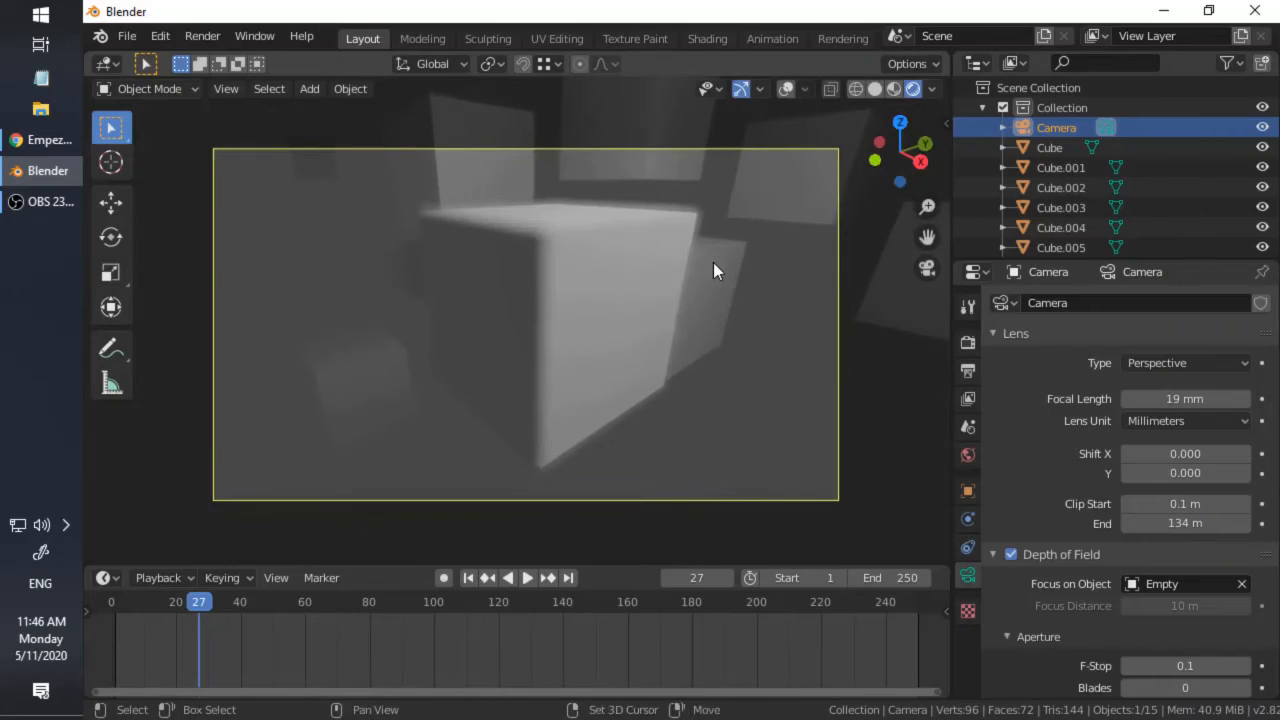
scroll(713, 262, "up", 1)
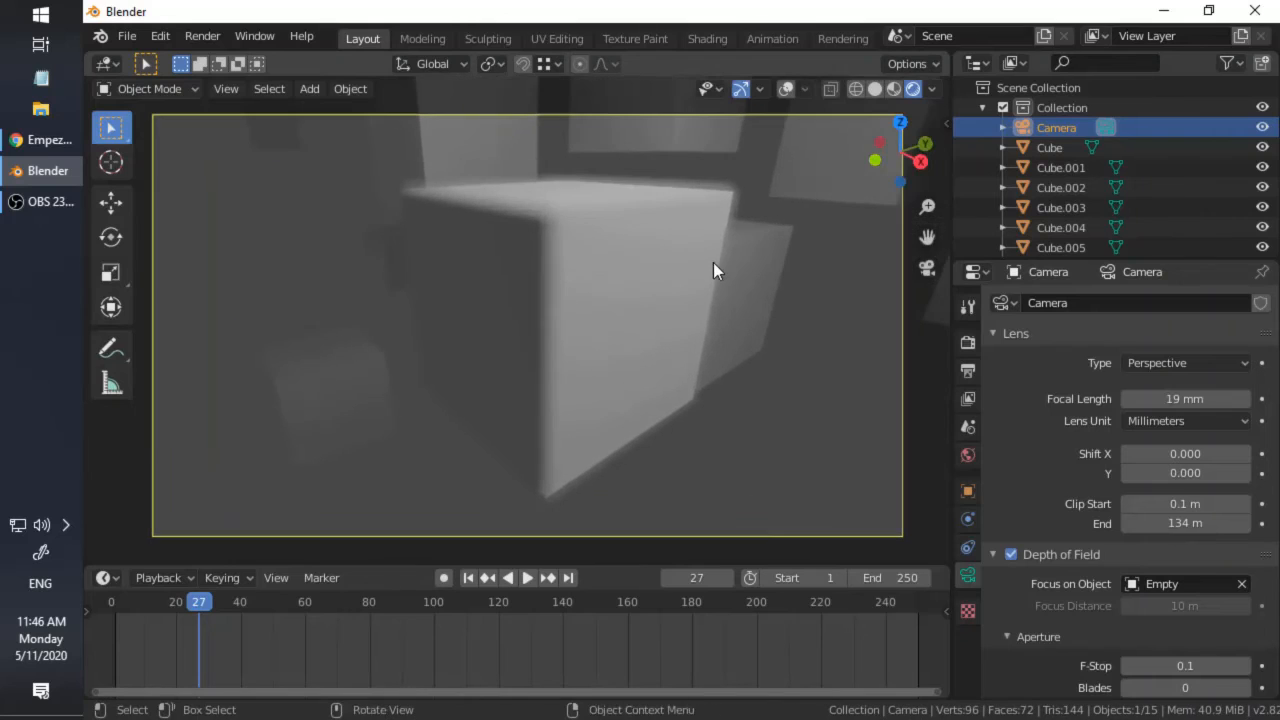
left_click(786, 89)
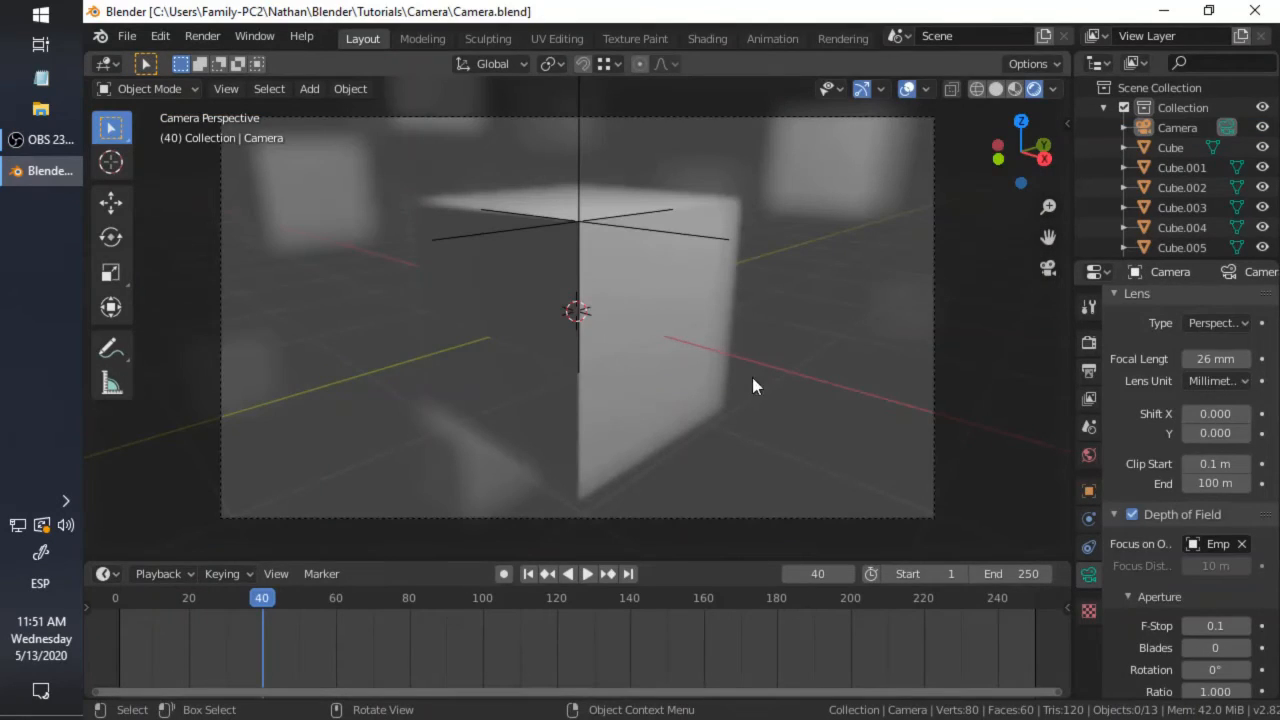
Step: Set the output resolution percentage to 50%
left_click(1089, 369)
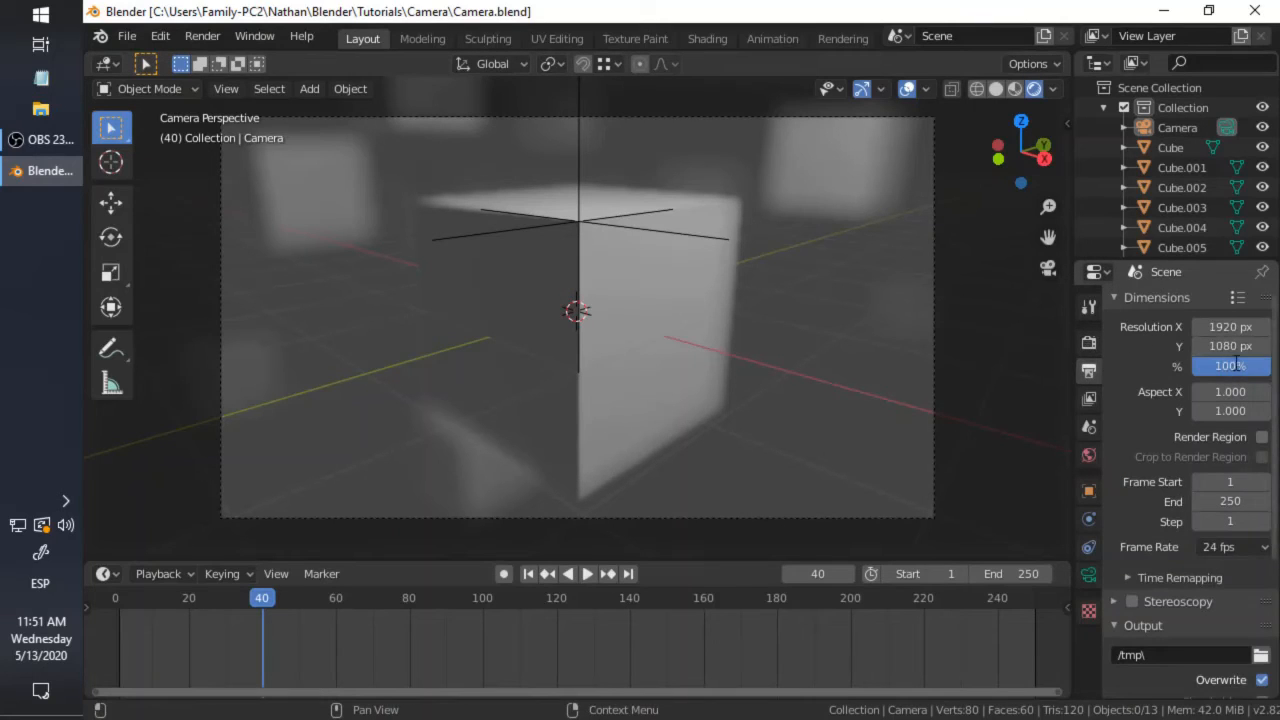
left_click(1236, 367)
type("50")
key("Return")
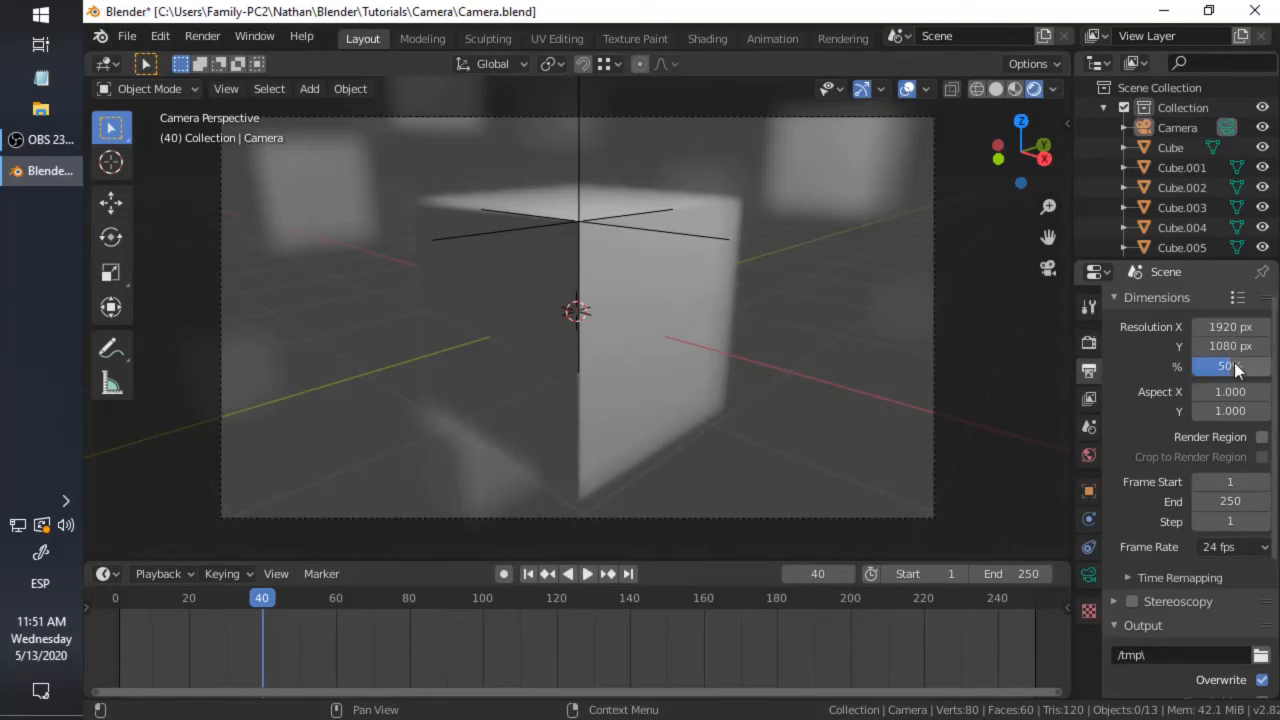
Step: Set the Eevee render sampling to 16 samples
left_click(1089, 342)
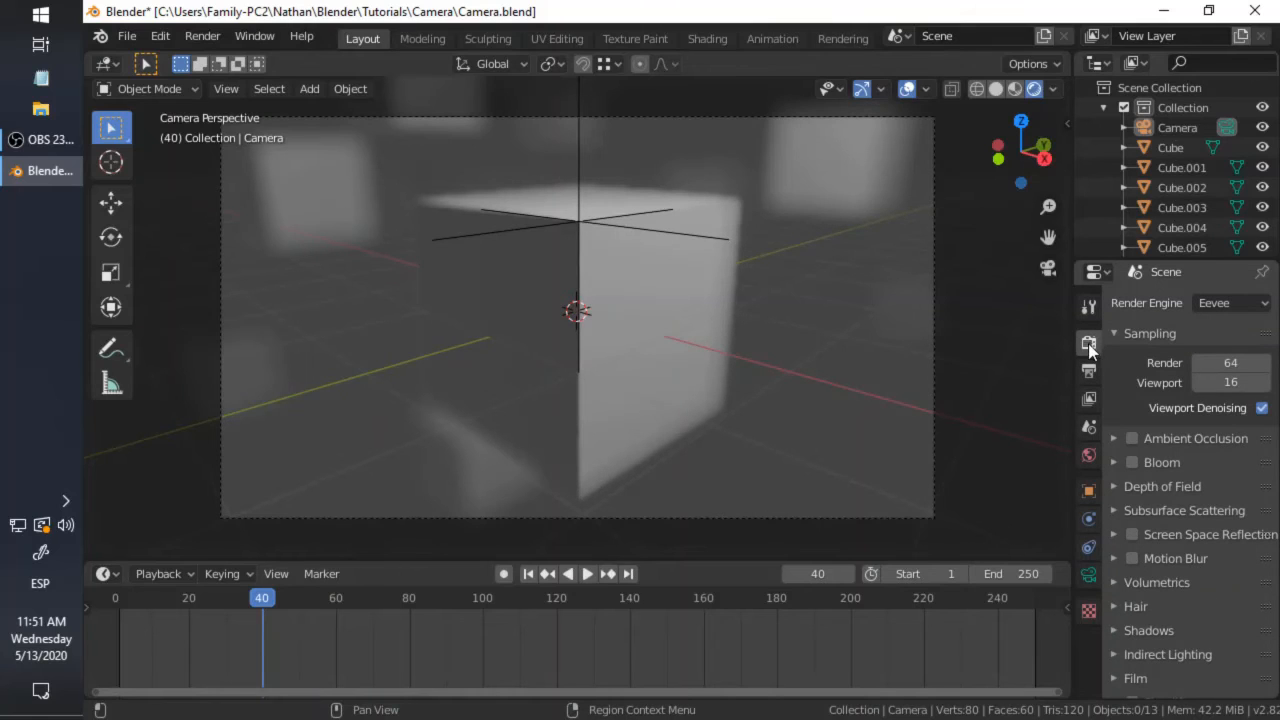
left_click(1224, 362)
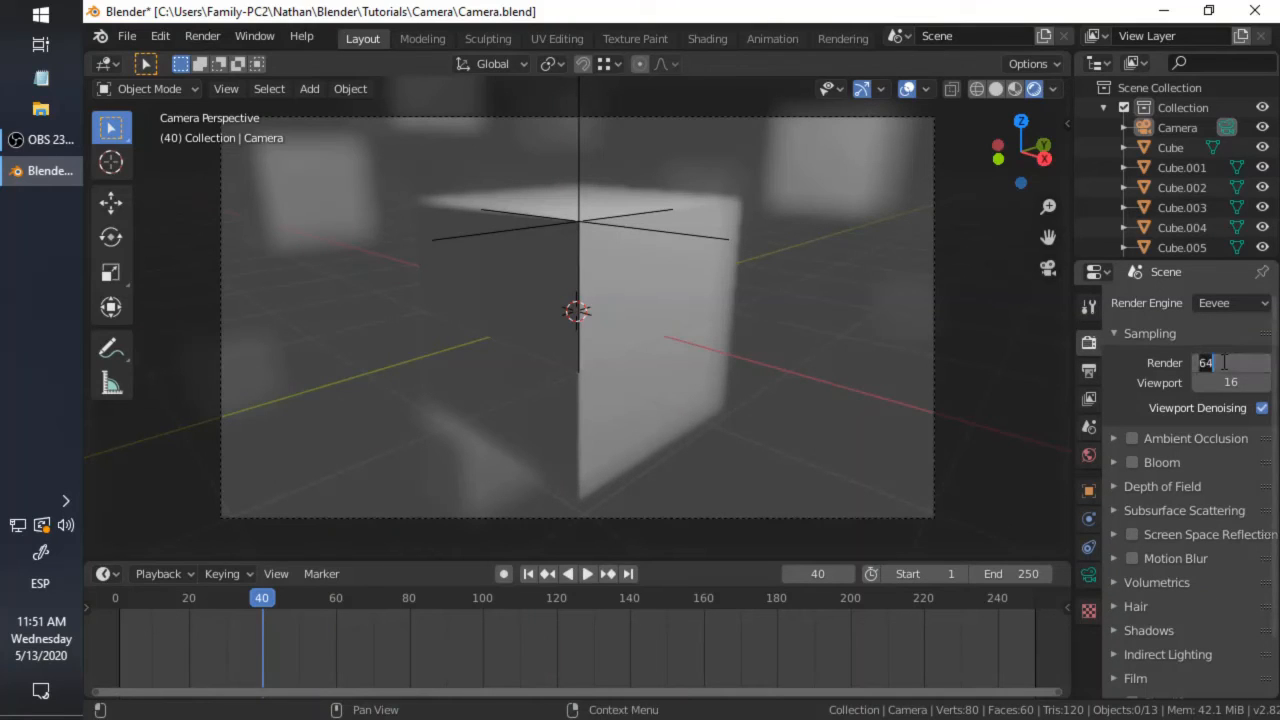
type("1")
key("Return")
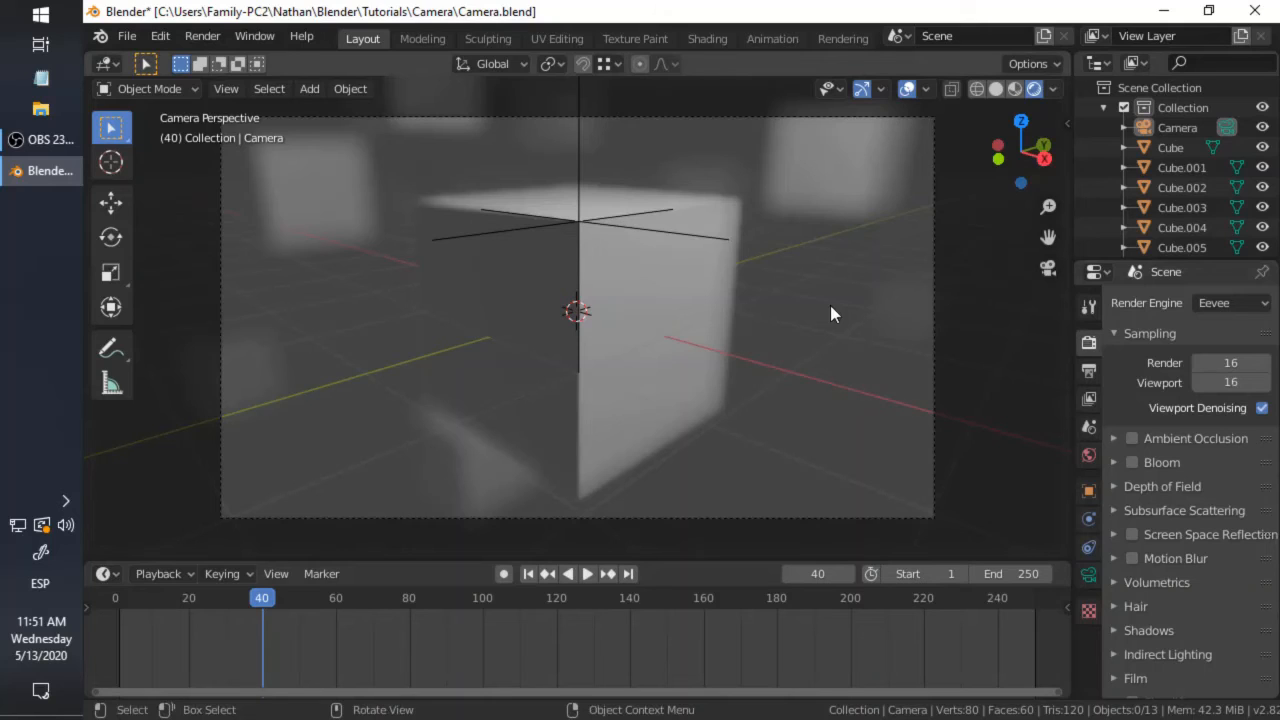
Step: Render frame 40 as a still image and arrange the render window so the whole image can be seen
key("F12")
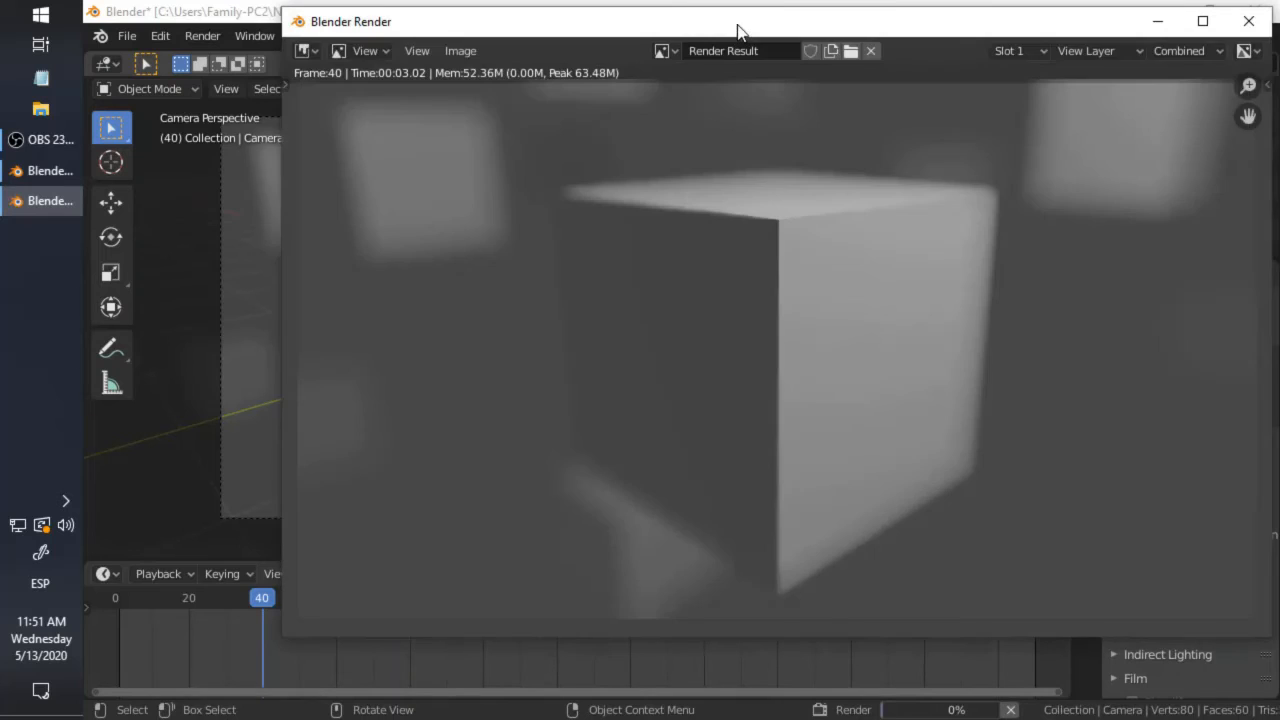
left_click_drag(737, 30, 565, 44)
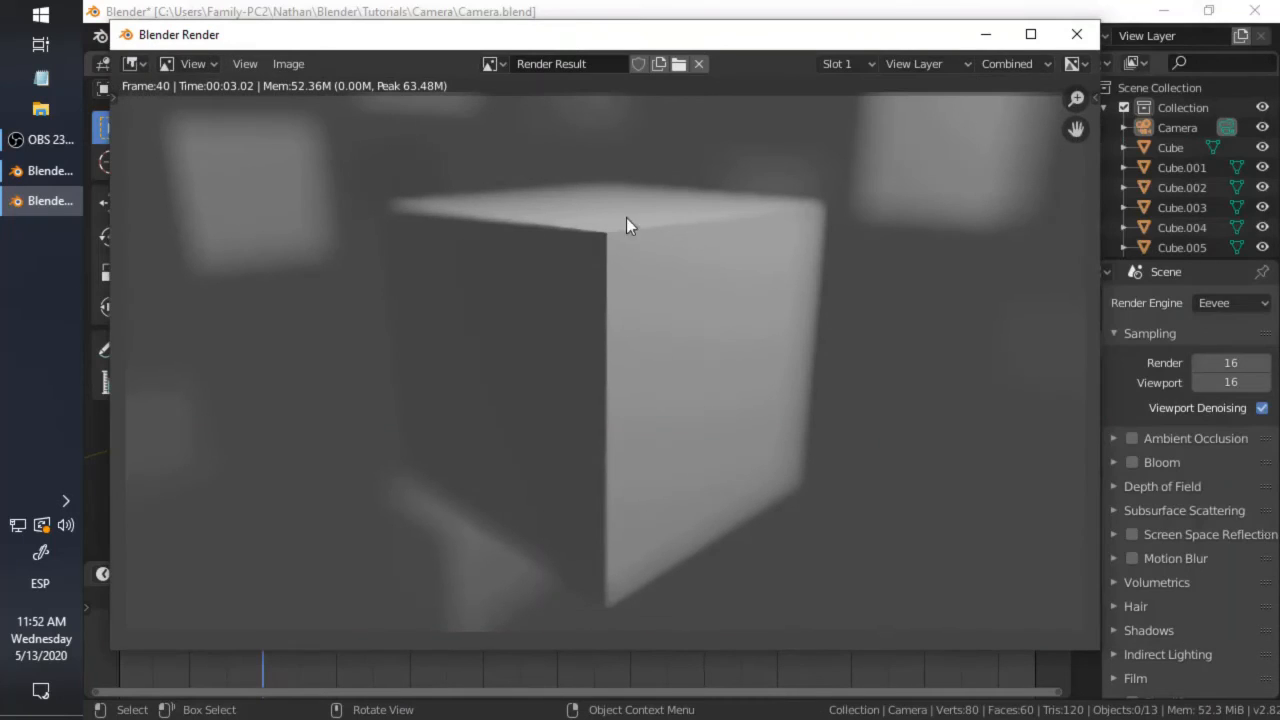
scroll(540, 271, "down", 1)
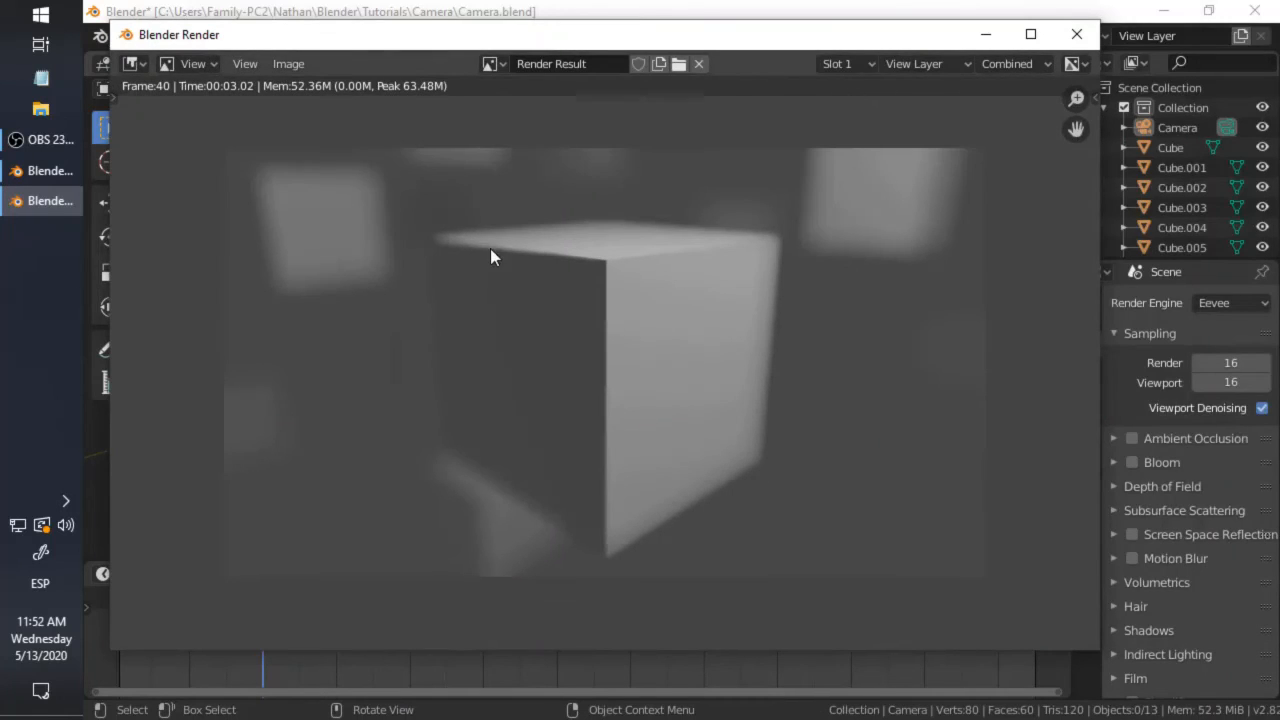
Step: Save the rendered image to the Desktop folder as a PNG named asdf
left_click(290, 64)
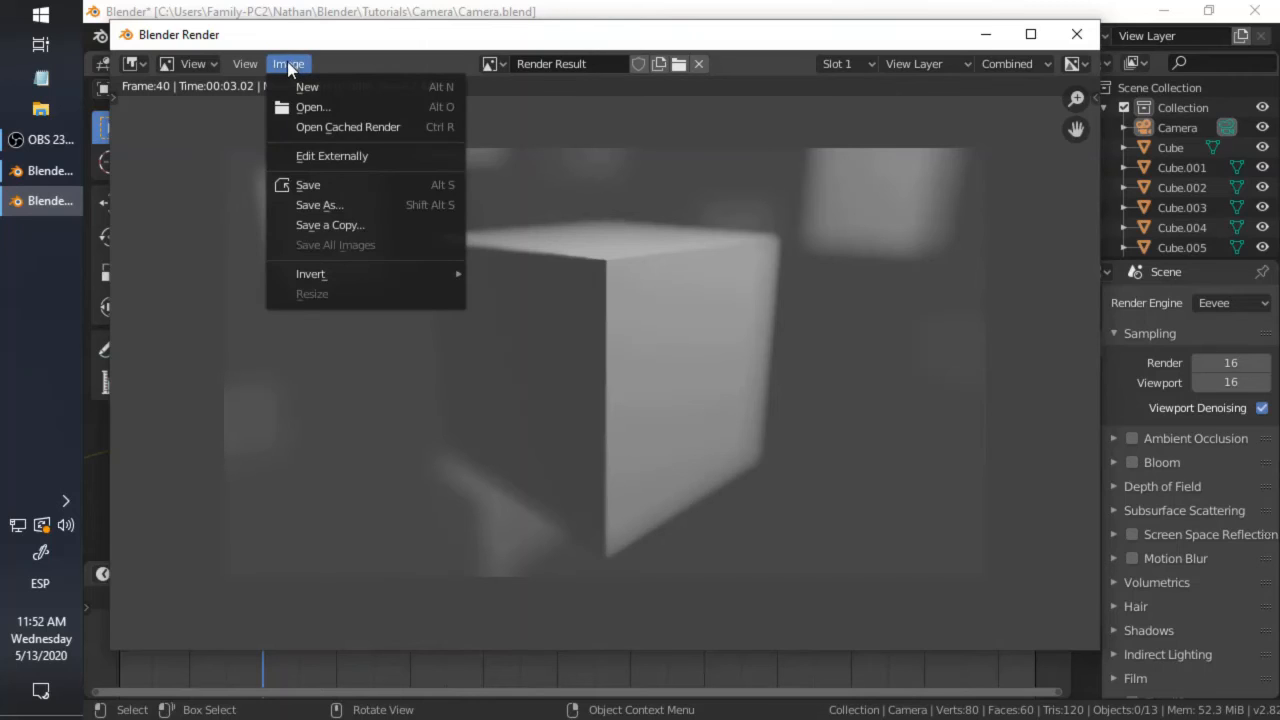
left_click(300, 205)
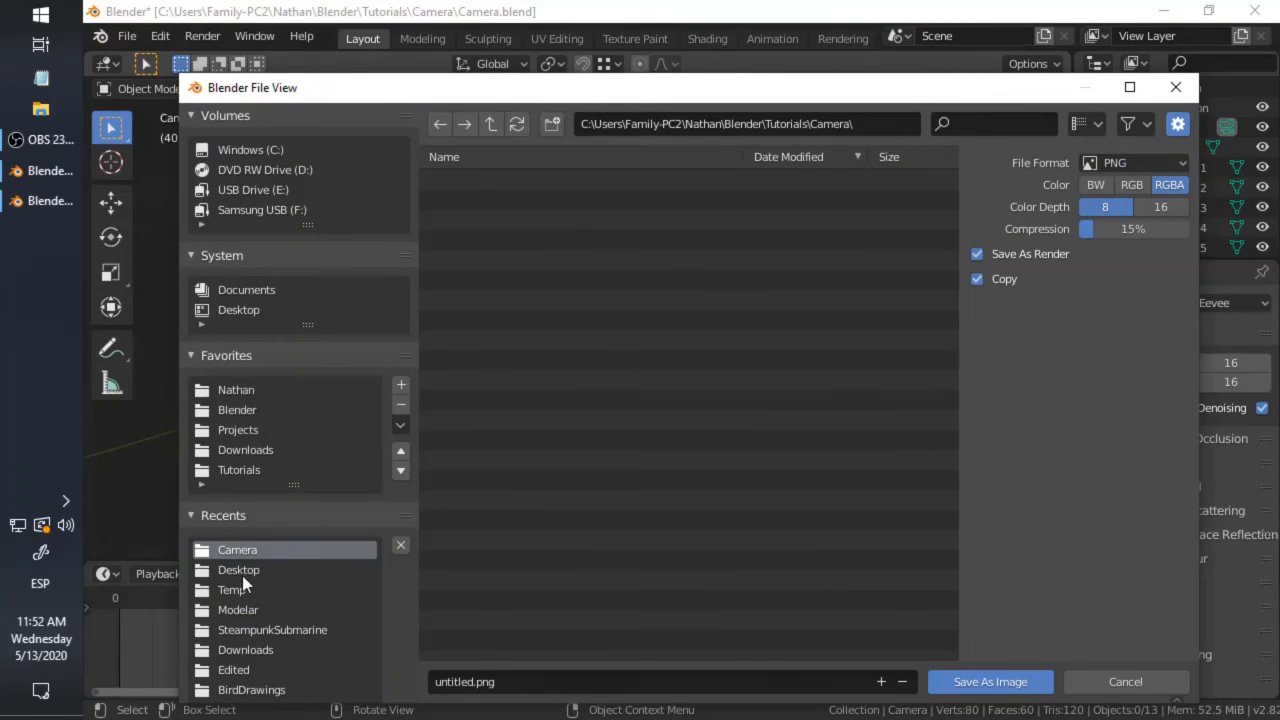
left_click(229, 308)
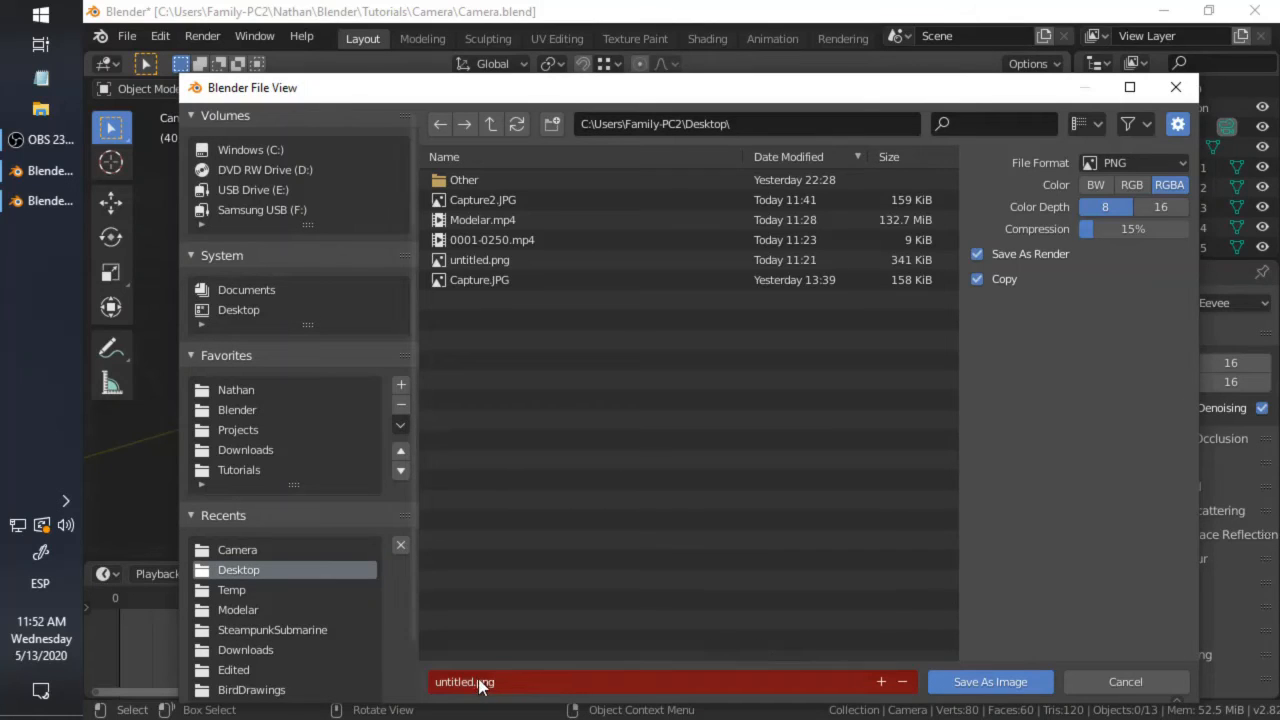
left_click(580, 681)
type("asdf")
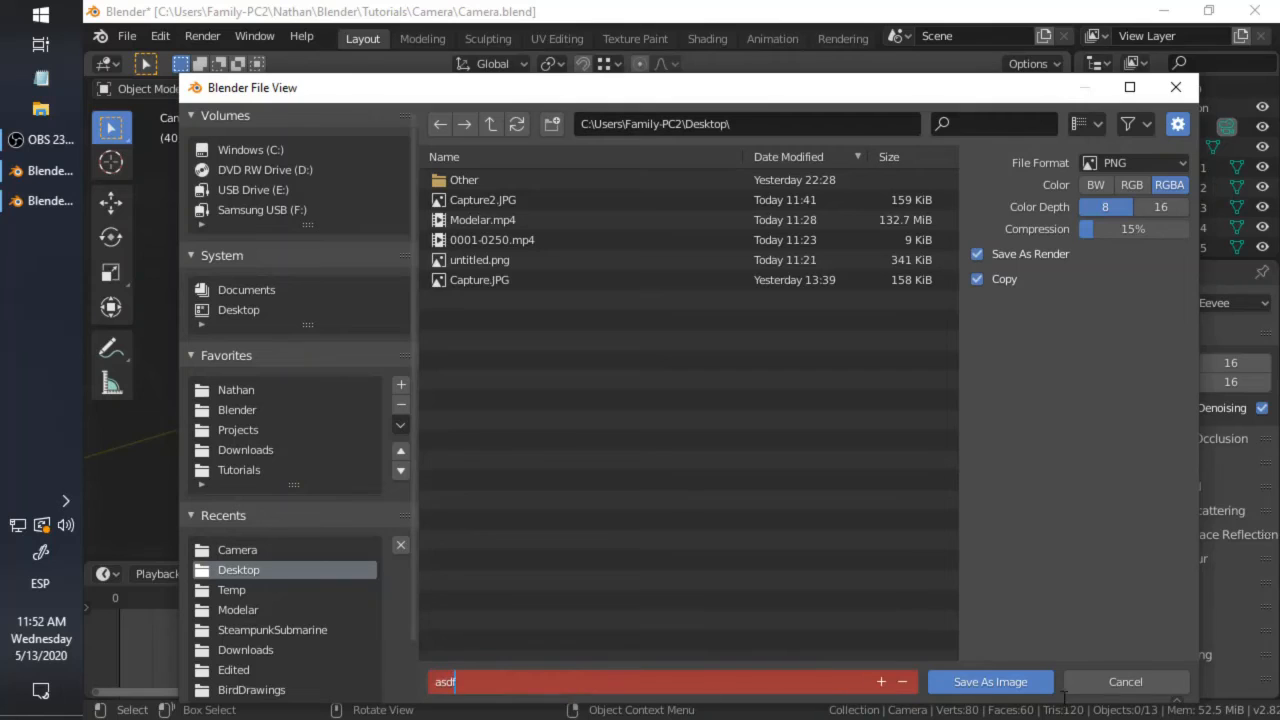
left_click(1031, 683)
left_click(1034, 685)
Step: Open the saved asdf.png from the desktop in Photos to check it, and switch back to Blender's render result window
left_click(40, 717)
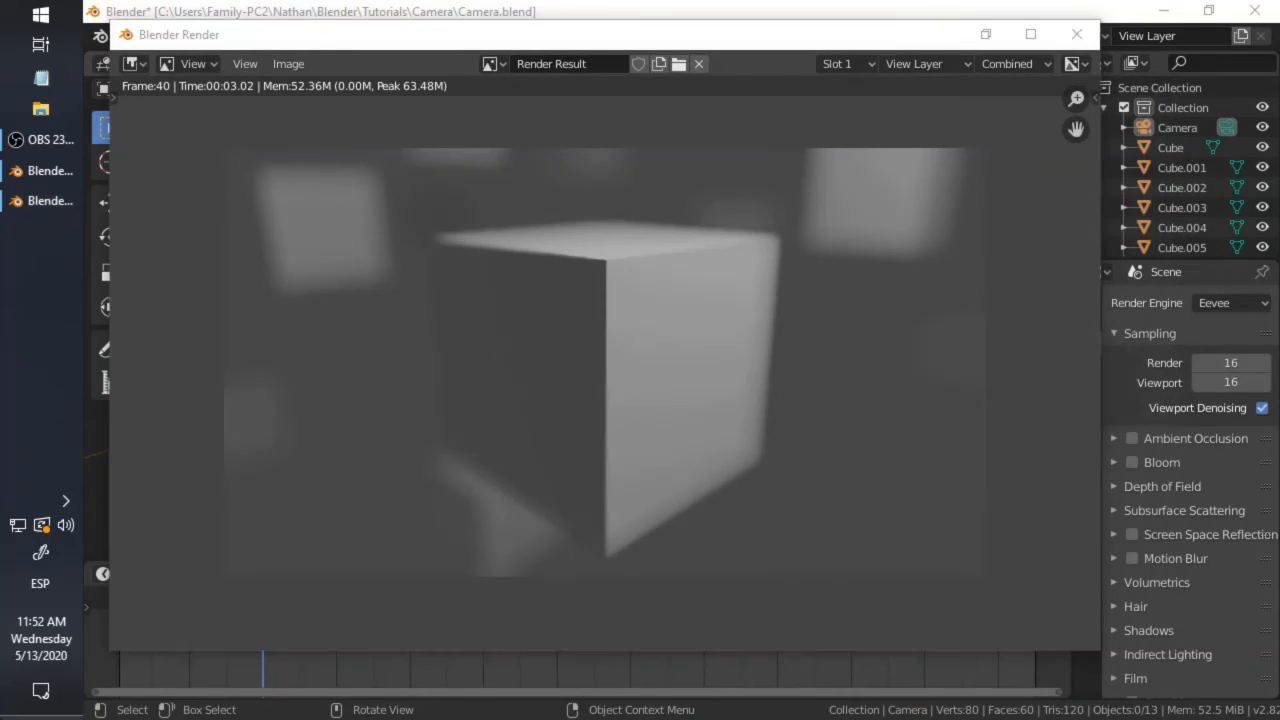
left_click(454, 525)
double_click(453, 525)
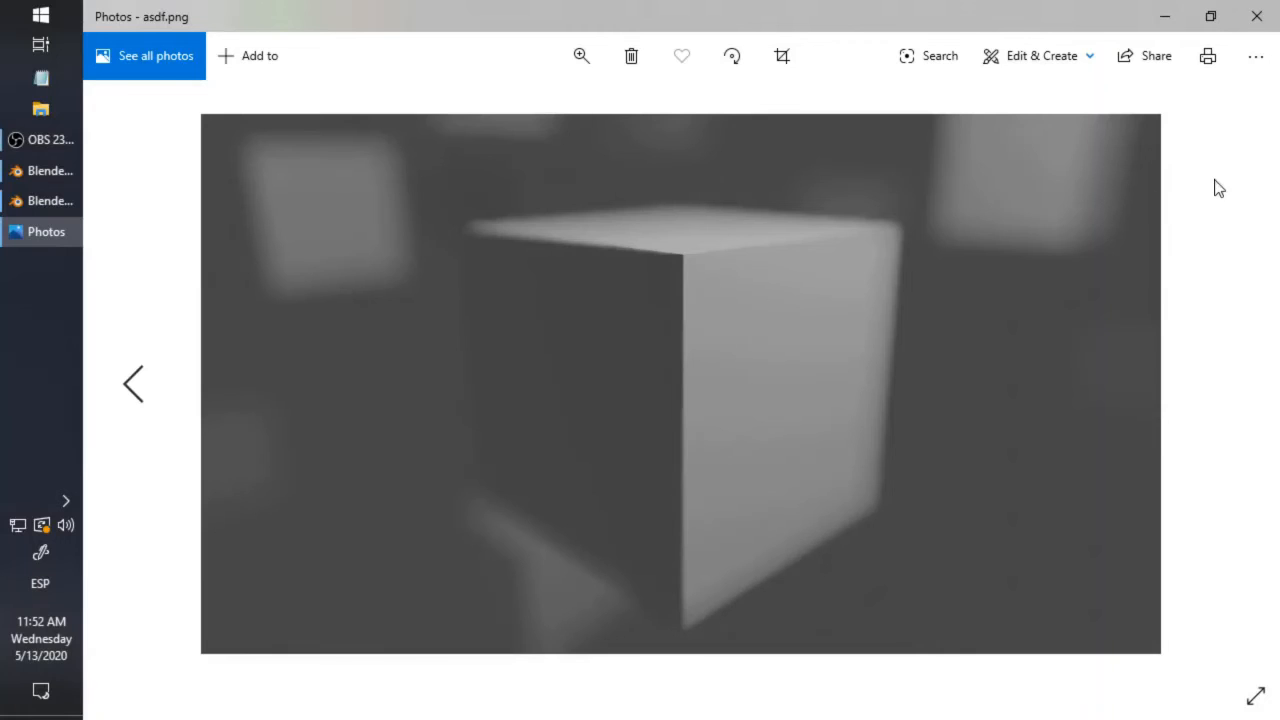
left_click(33, 206)
left_click(38, 177)
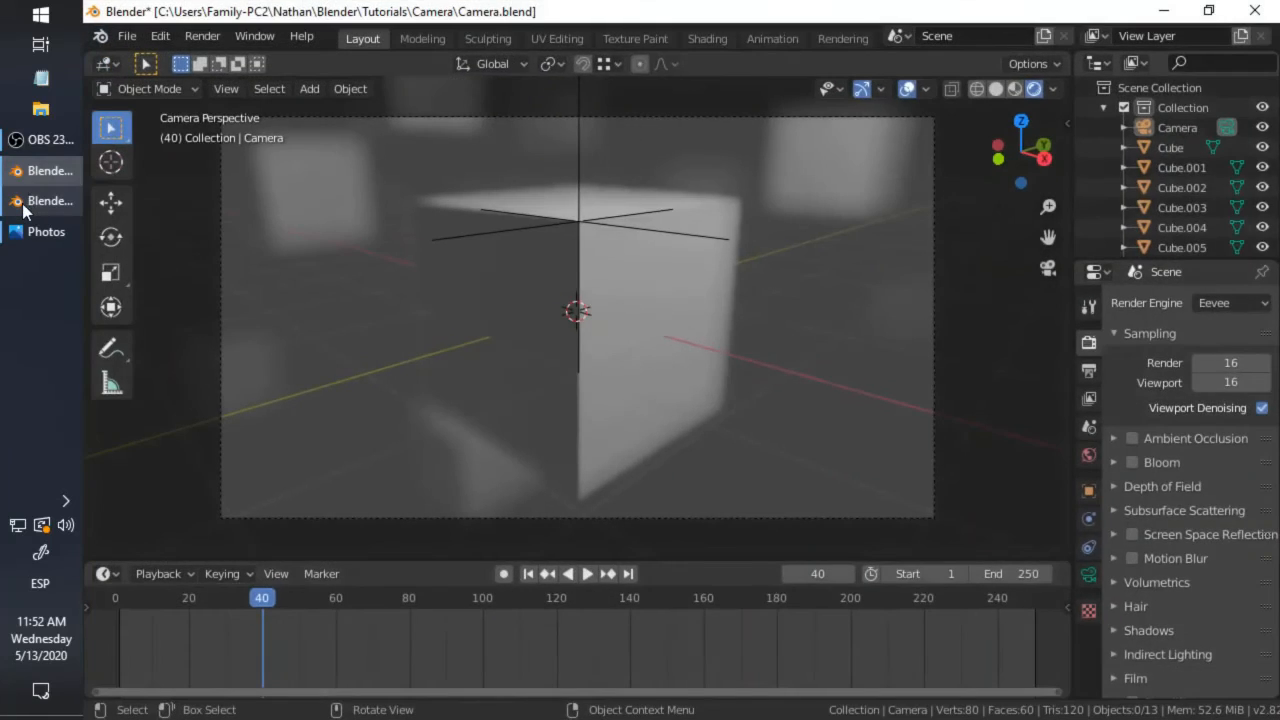
left_click(25, 203)
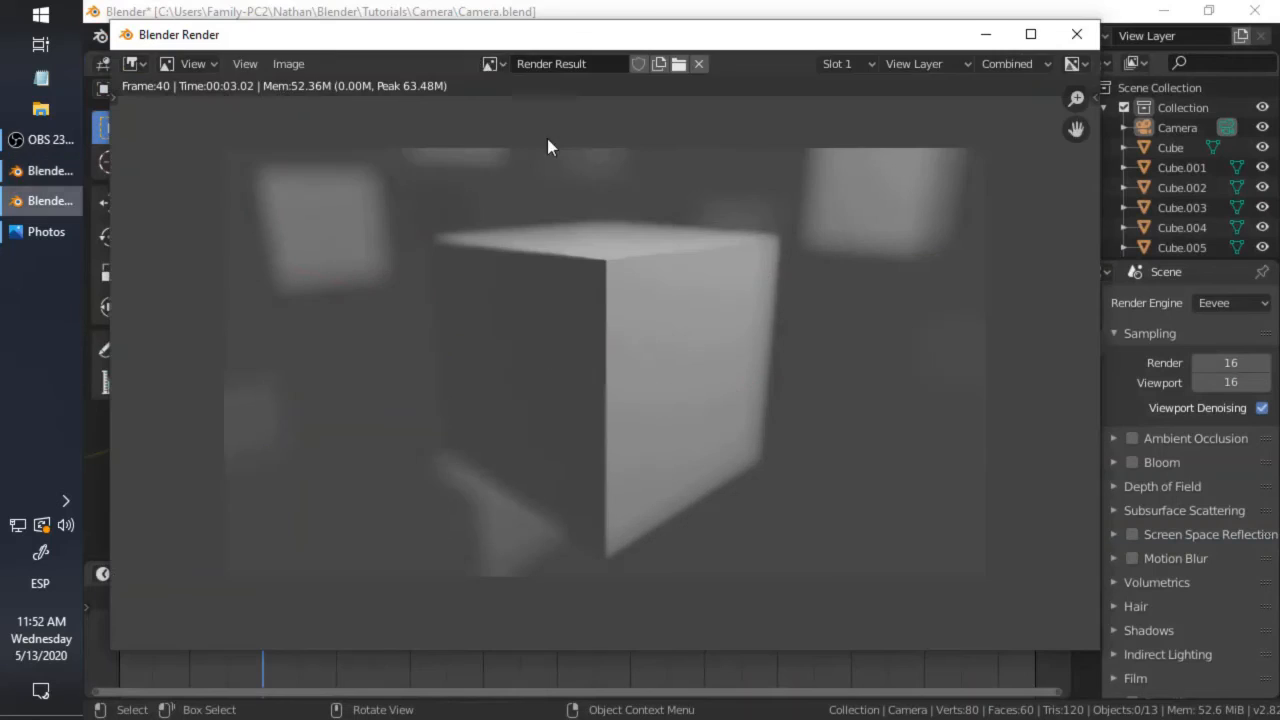
Step: Close the render result window and set the render output folder to the Desktop
left_click(1078, 36)
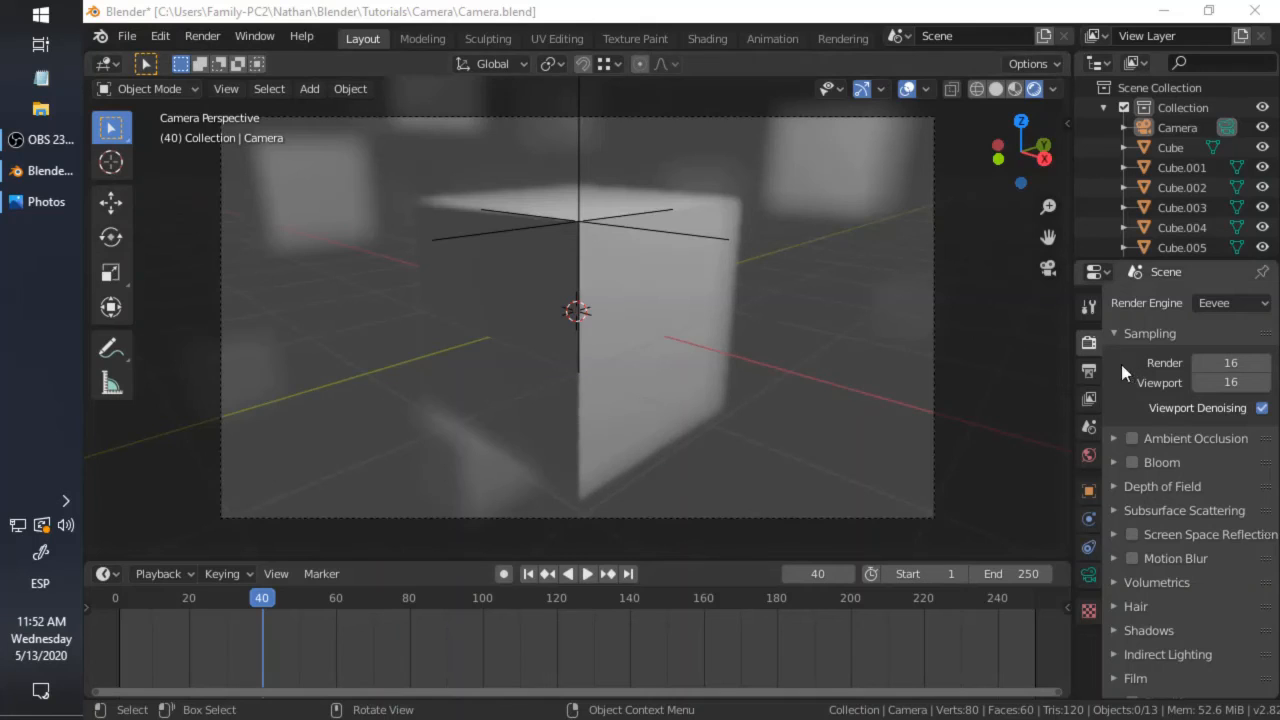
left_click(1087, 373)
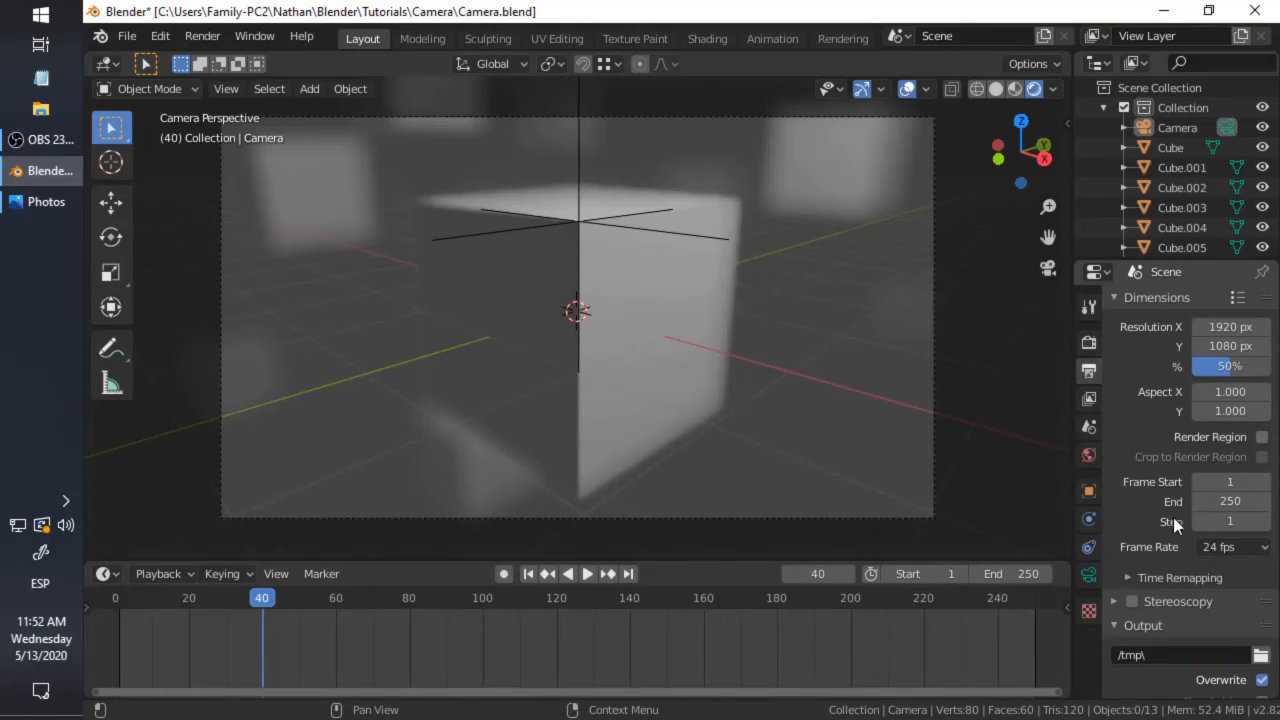
scroll(1173, 517, "down", 5)
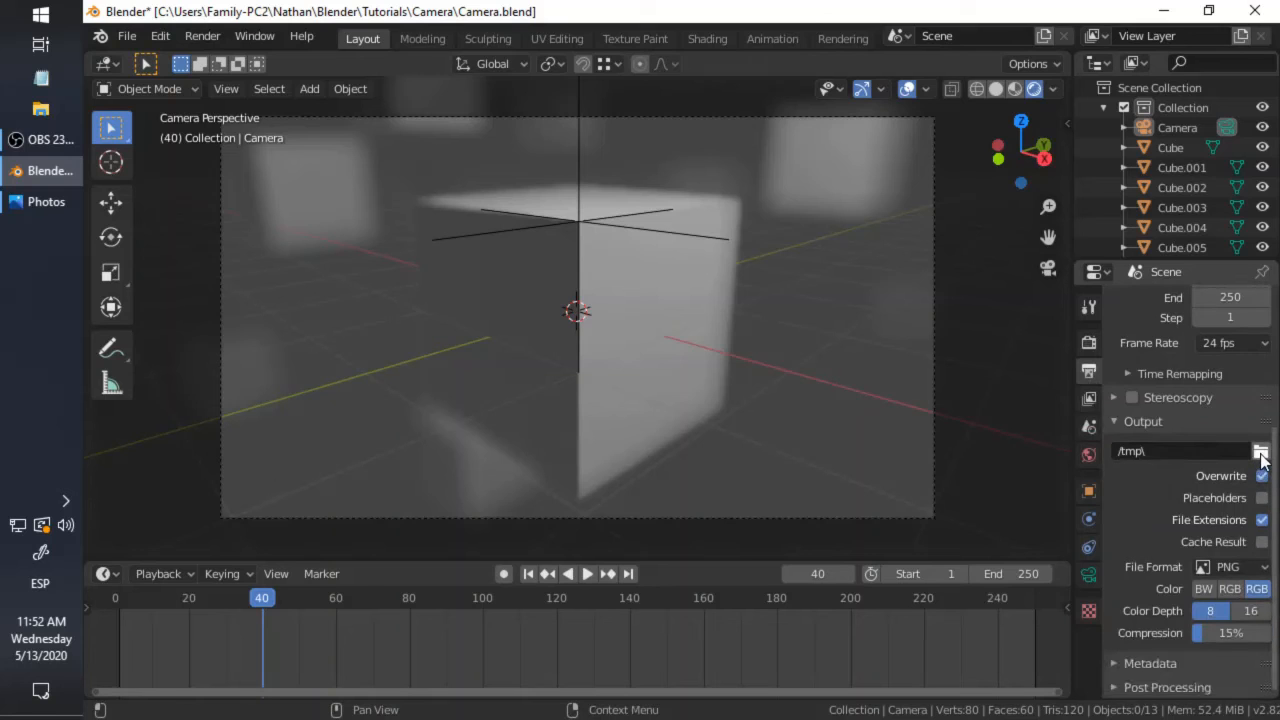
left_click(1261, 453)
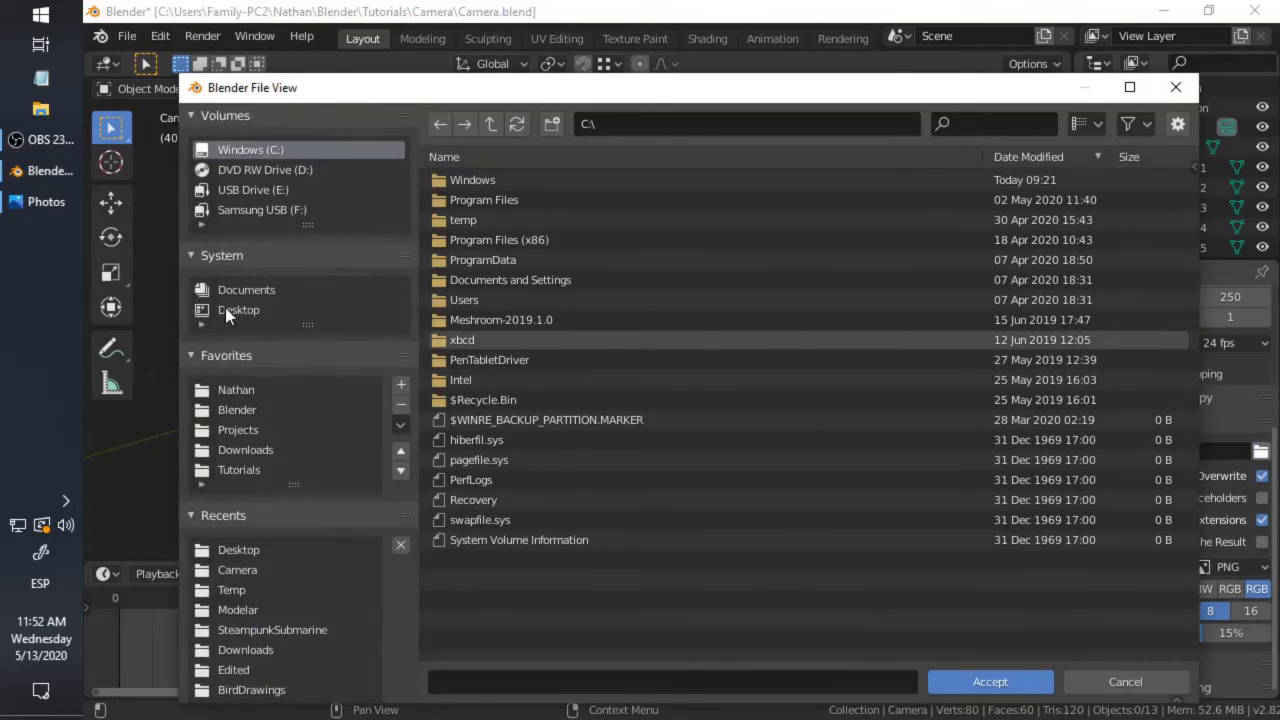
left_click(226, 309)
left_click(980, 680)
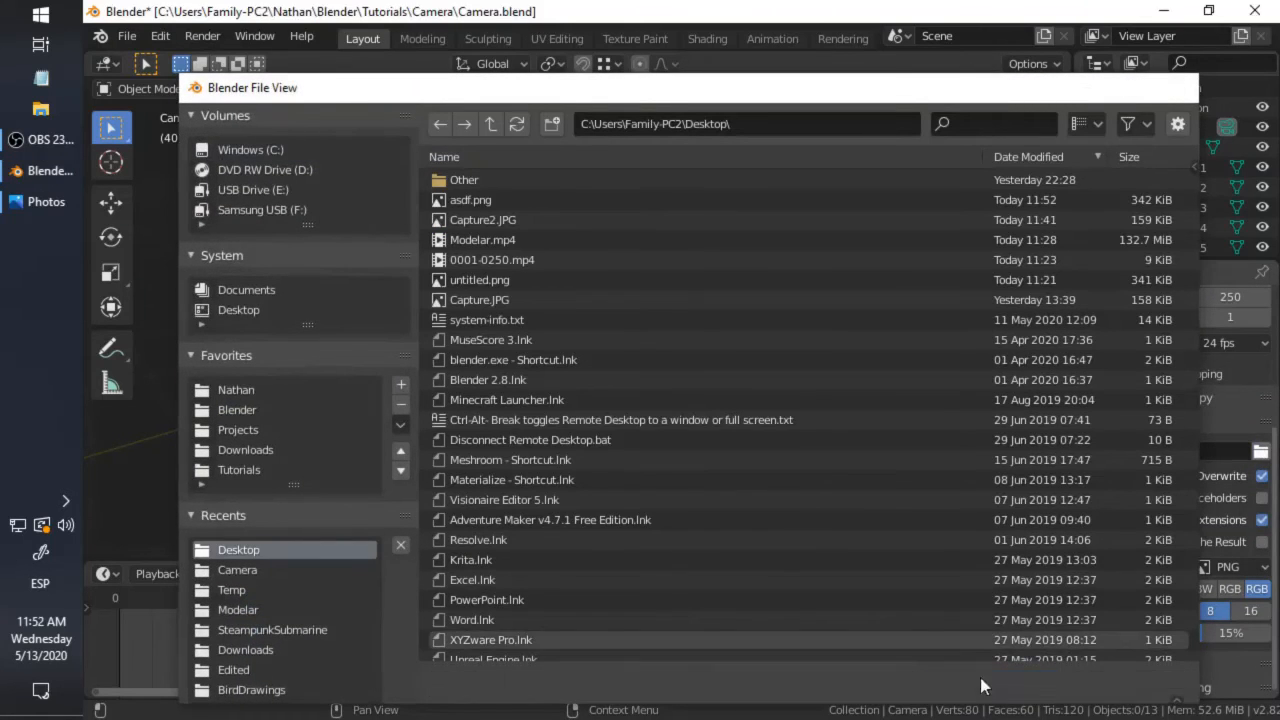
Step: Set the output file format to FFmpeg video with MPEG-4 as the encoding container
left_click(1220, 567)
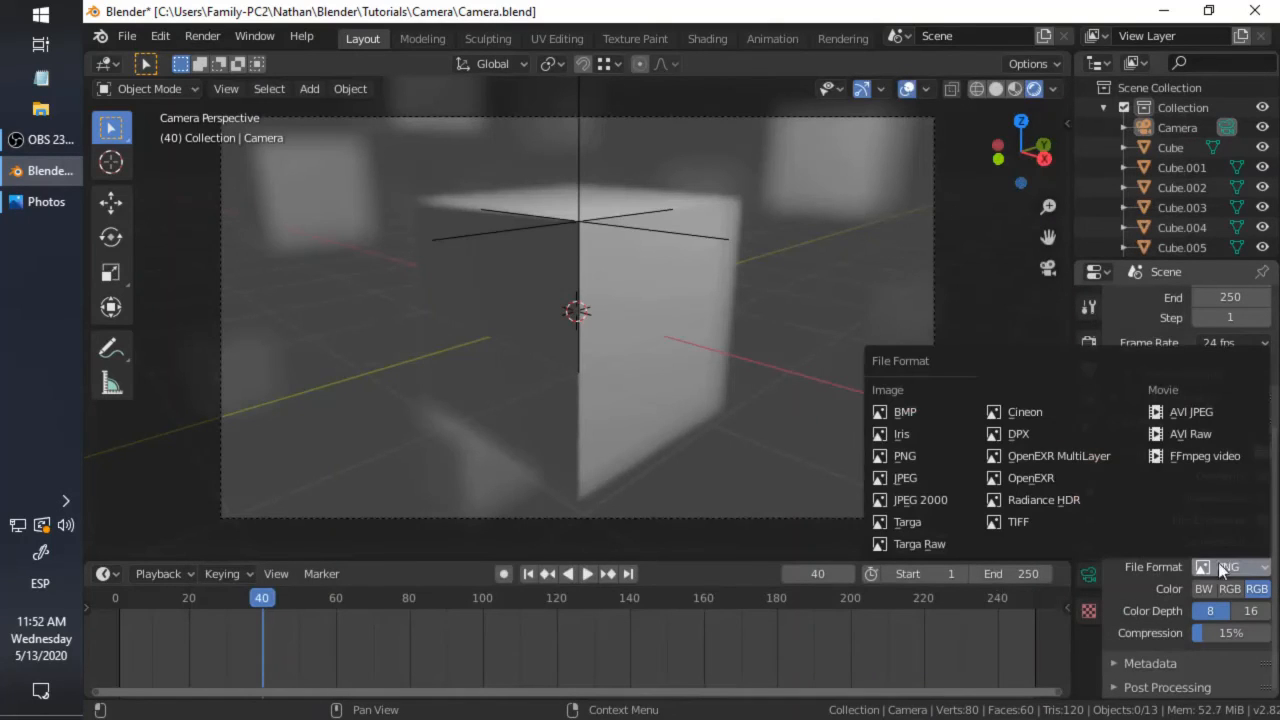
left_click(1203, 457)
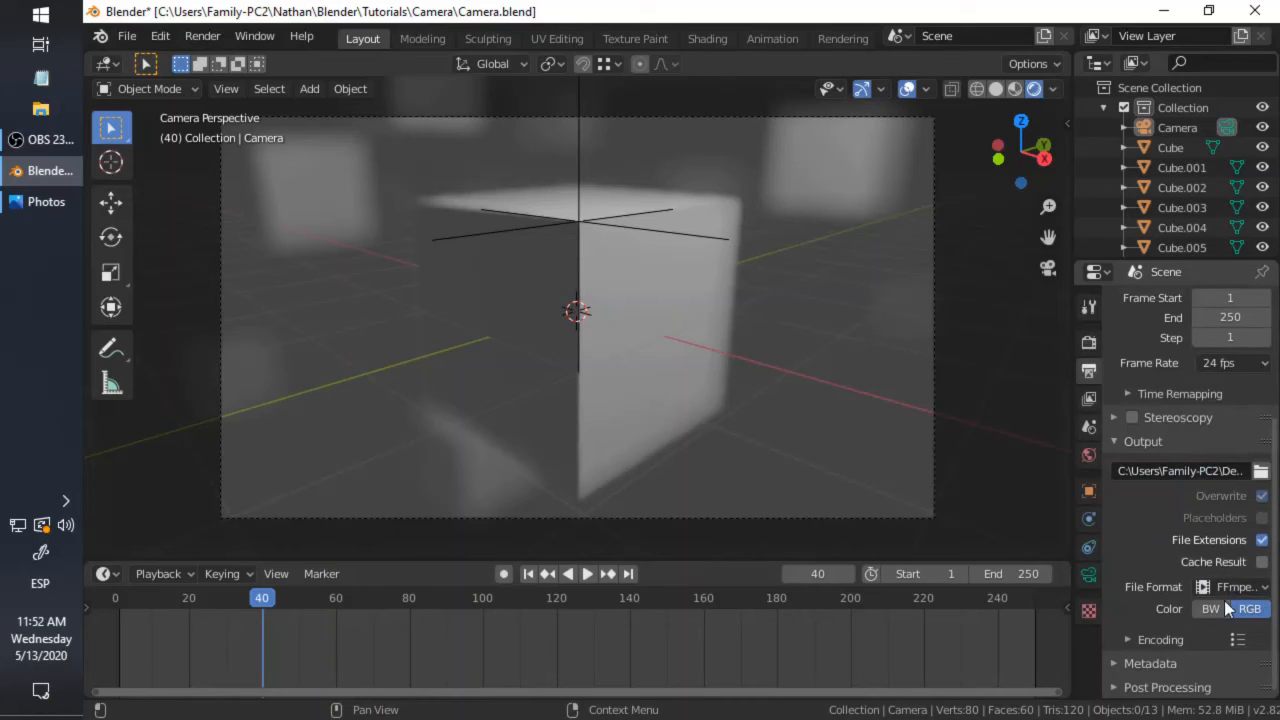
left_click(1160, 640)
scroll(1163, 538, "down", 4)
left_click(1218, 507)
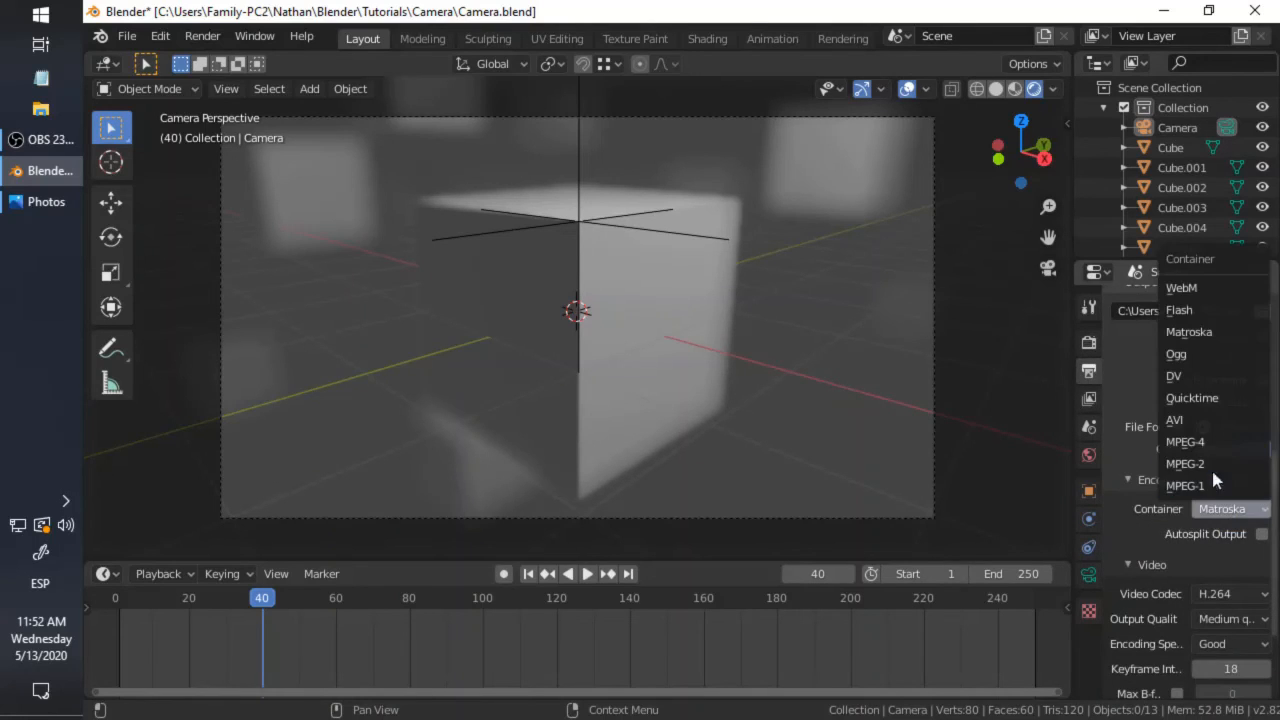
left_click(1202, 446)
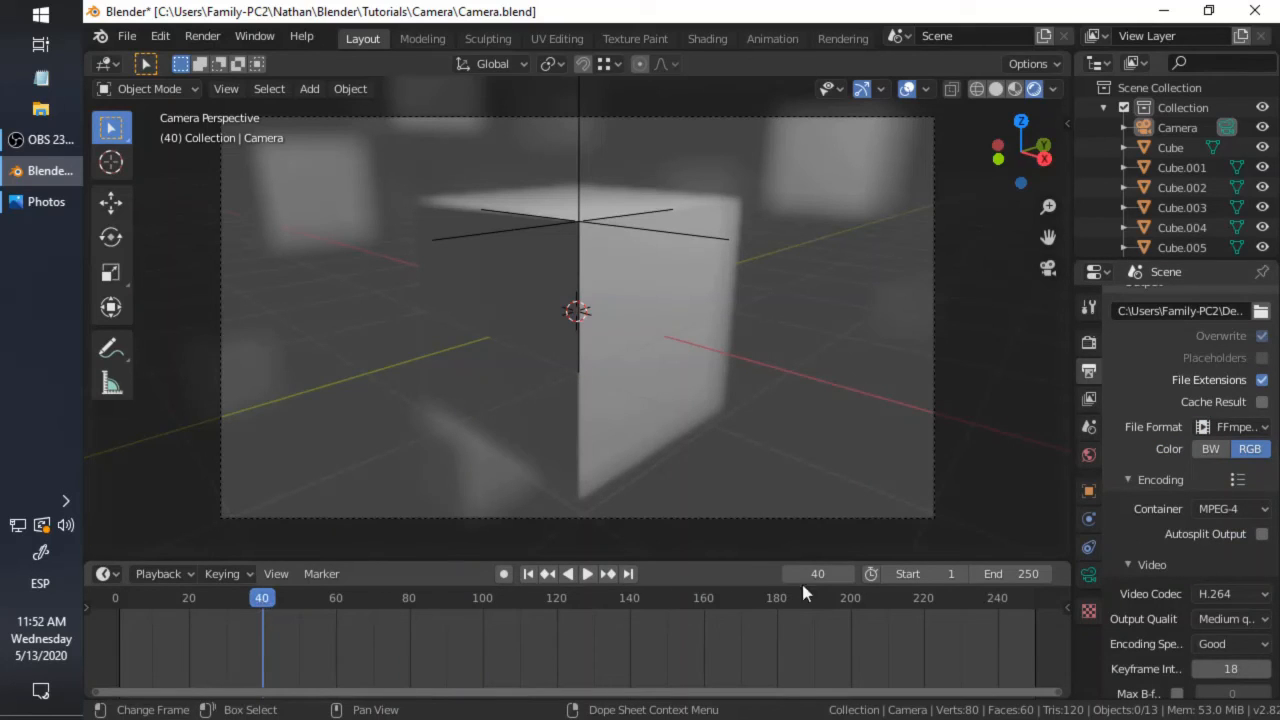
Step: Set the animation's end frame to 45, and preview the playback before returning to frame 1
left_click(1010, 575)
type("4")
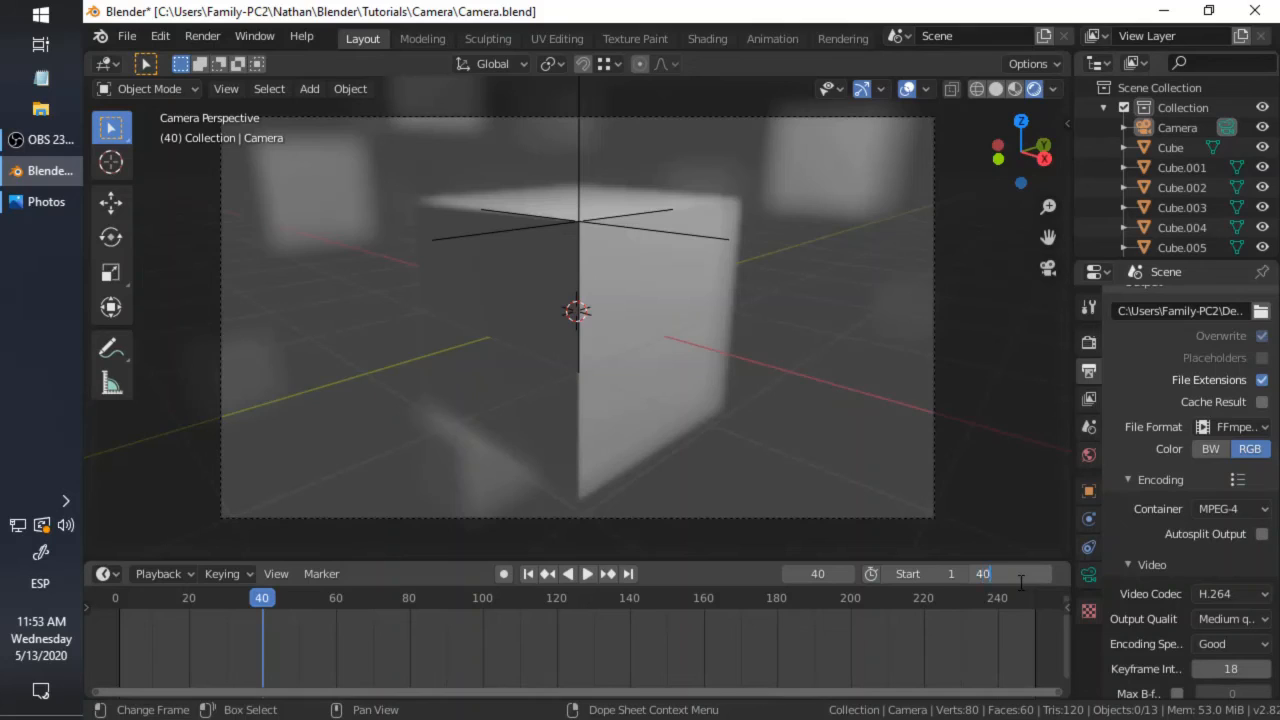
type("0")
key("Return")
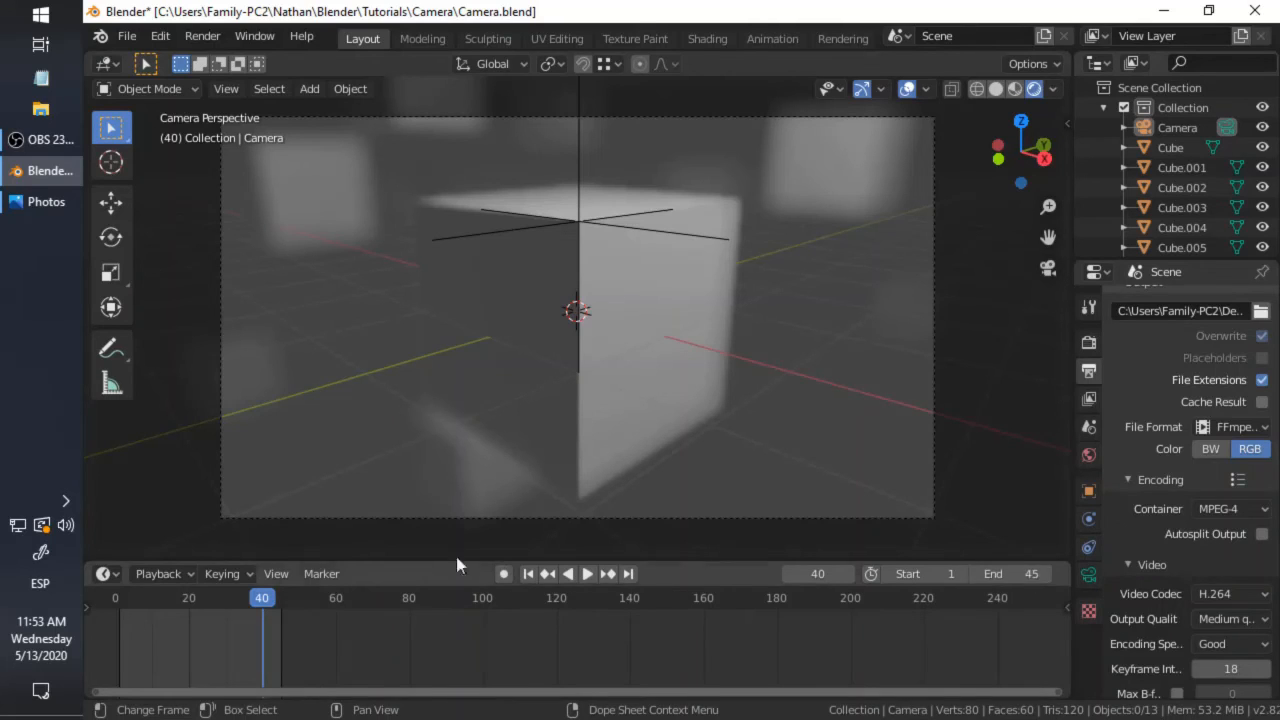
left_click_drag(279, 596, 157, 600)
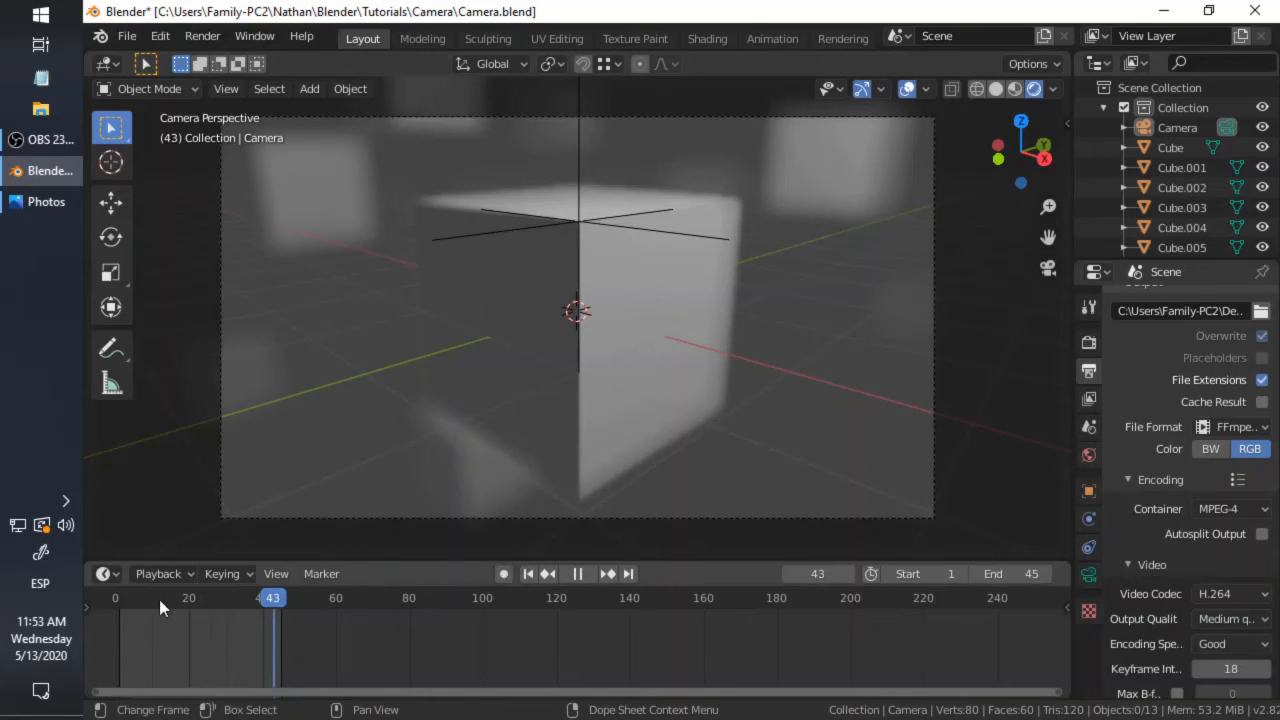
left_click(528, 574)
Step: Reduce the render resolution percentage to 25% in the output dimensions
left_click(1089, 344)
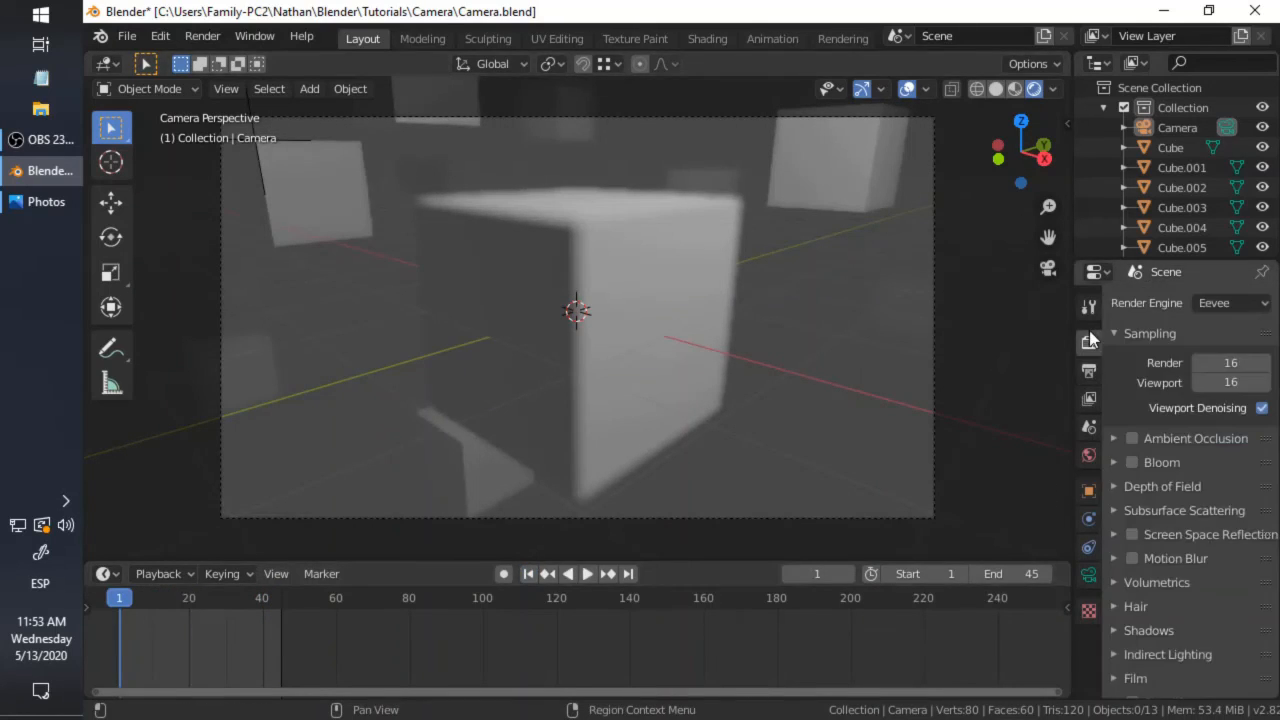
left_click(1096, 368)
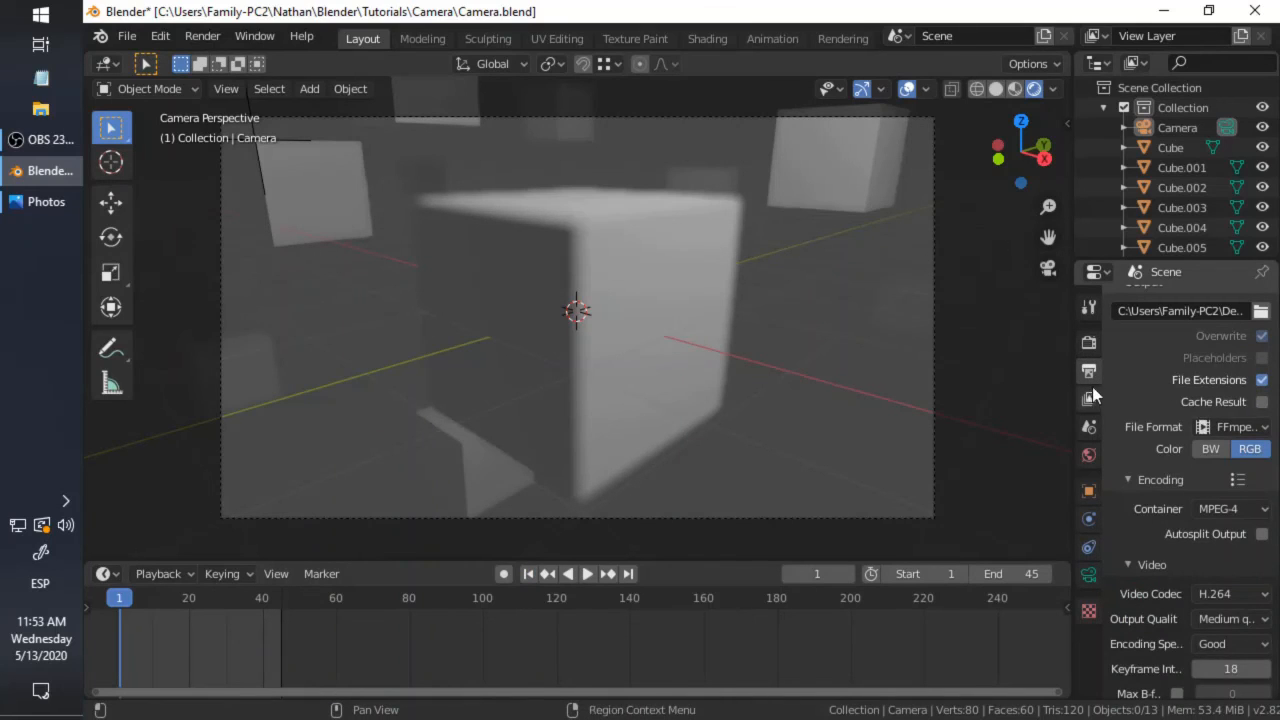
scroll(1146, 392, "up", 8)
left_click(1234, 367)
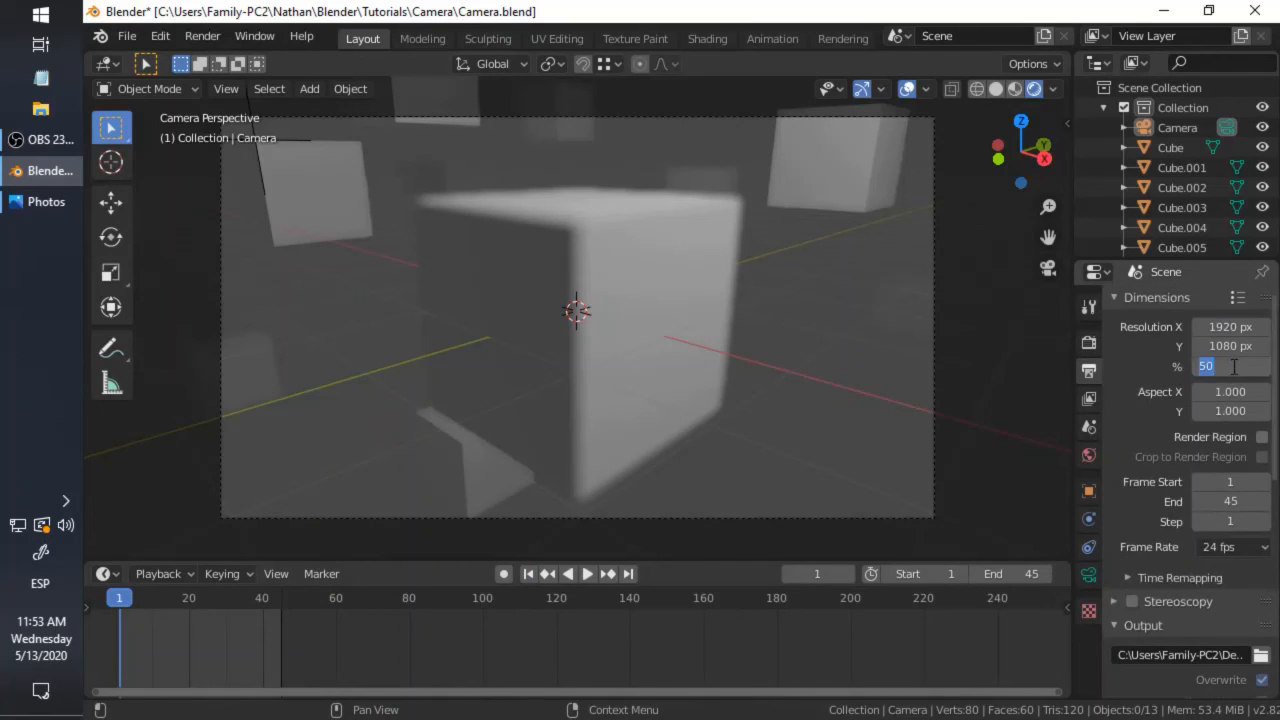
type("25")
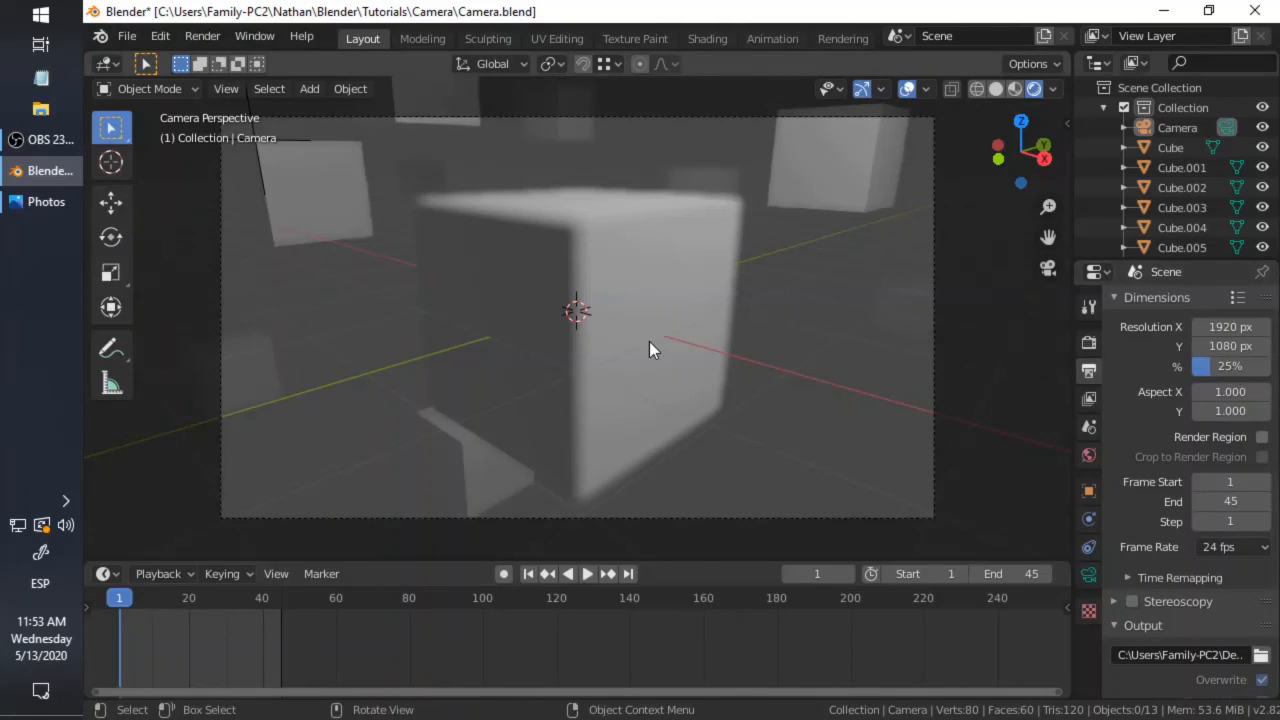
Step: Render the full animation to video and move the render window aside to keep the timeline in view
key("ctrl")
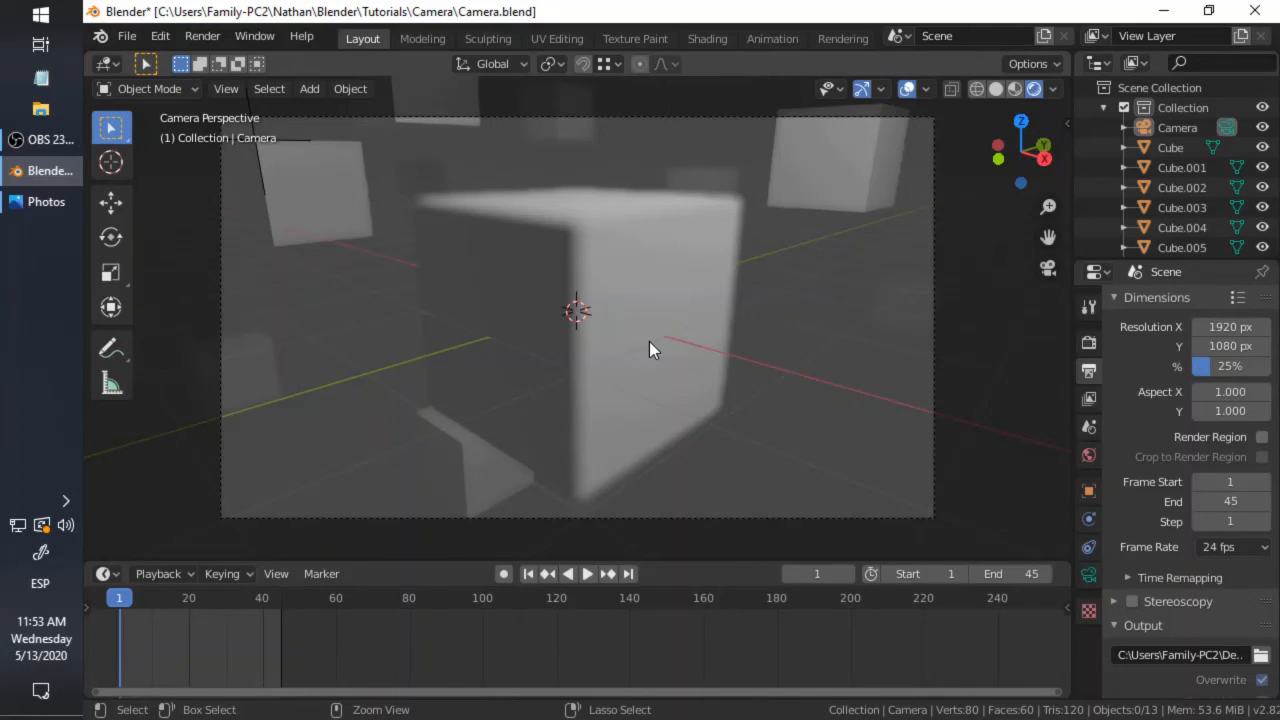
key("ctrl+F12")
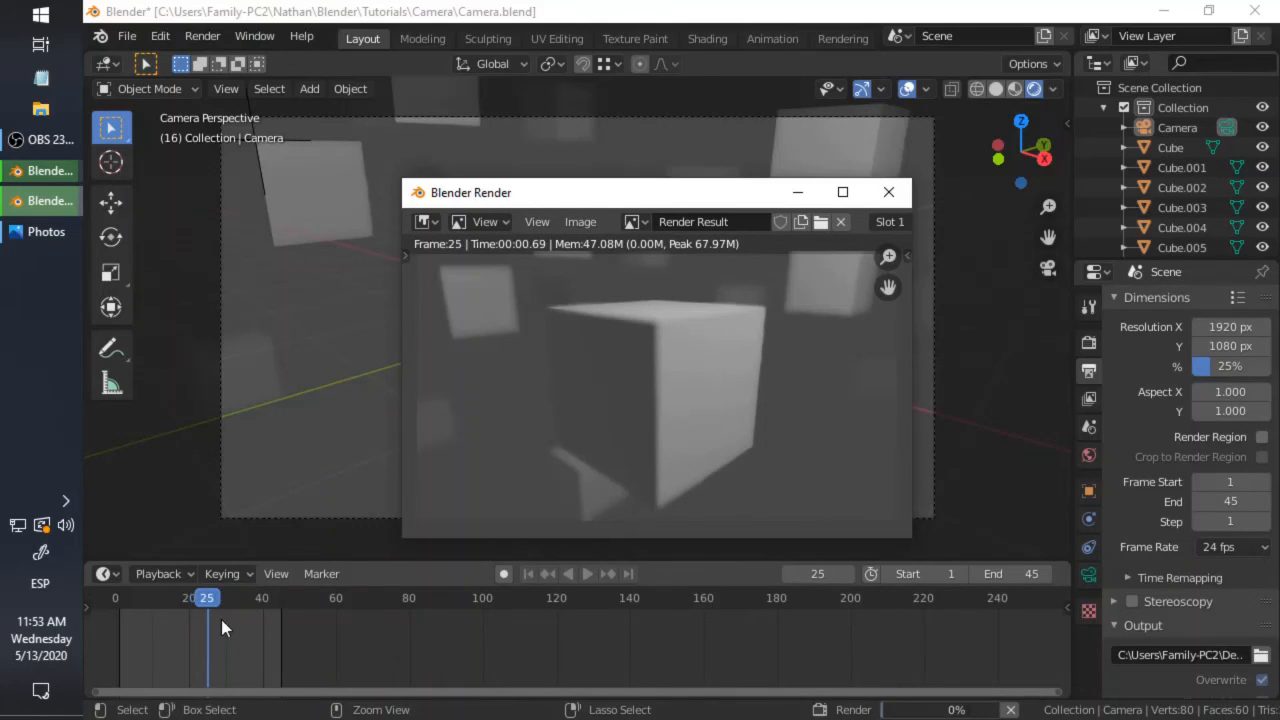
left_click_drag(622, 204, 711, 223)
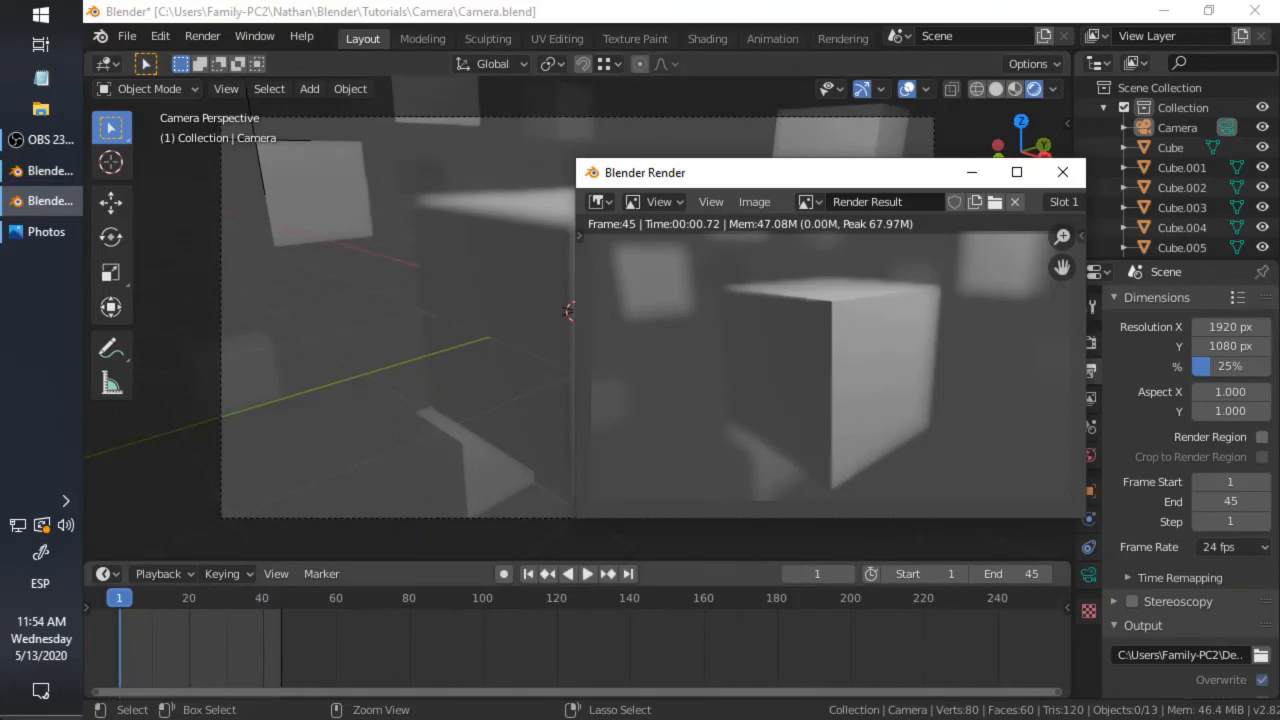
Step: Open the rendered 0001-0045 video from the desktop, play it through, and switch back to Blender's main window
left_click(48, 718)
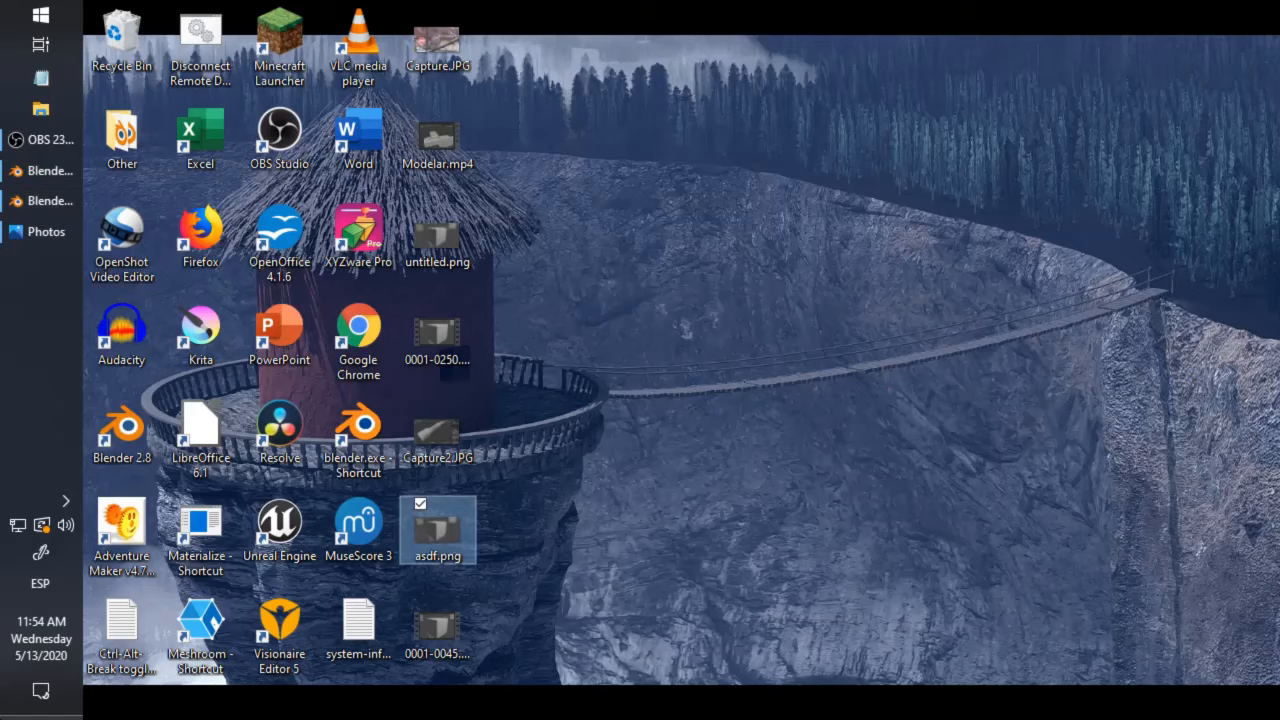
double_click(455, 633)
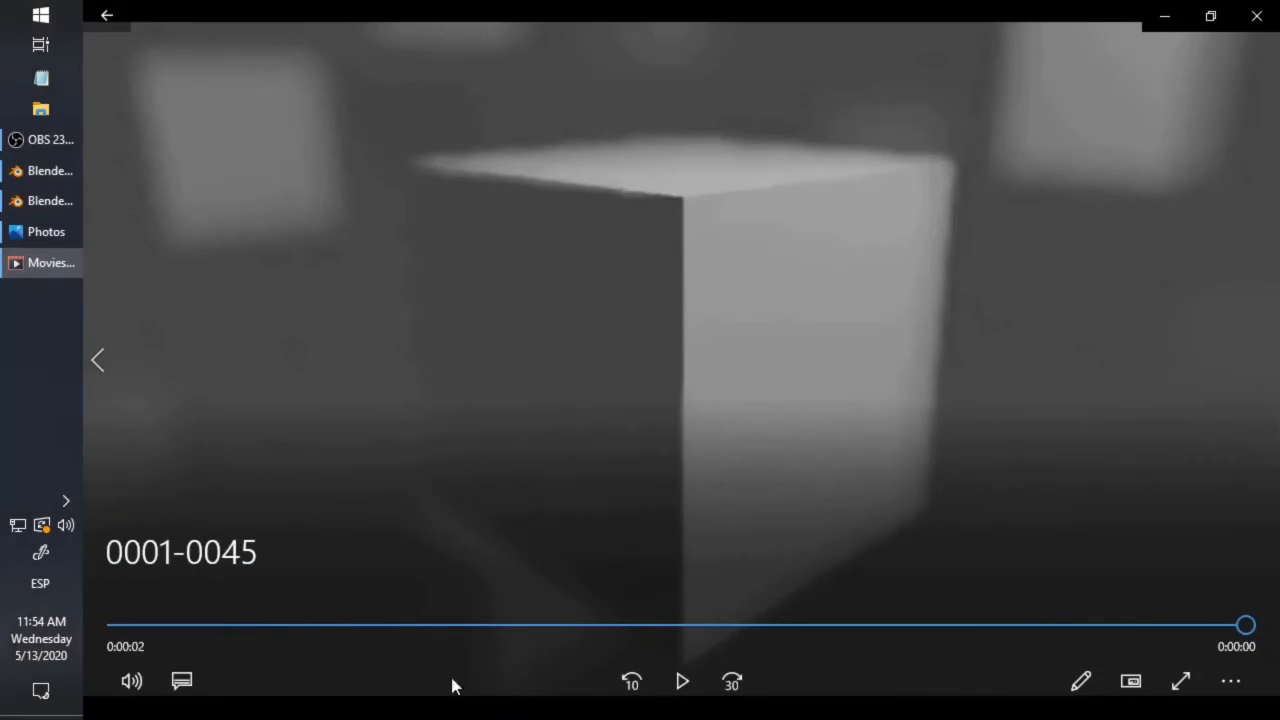
left_click(684, 686)
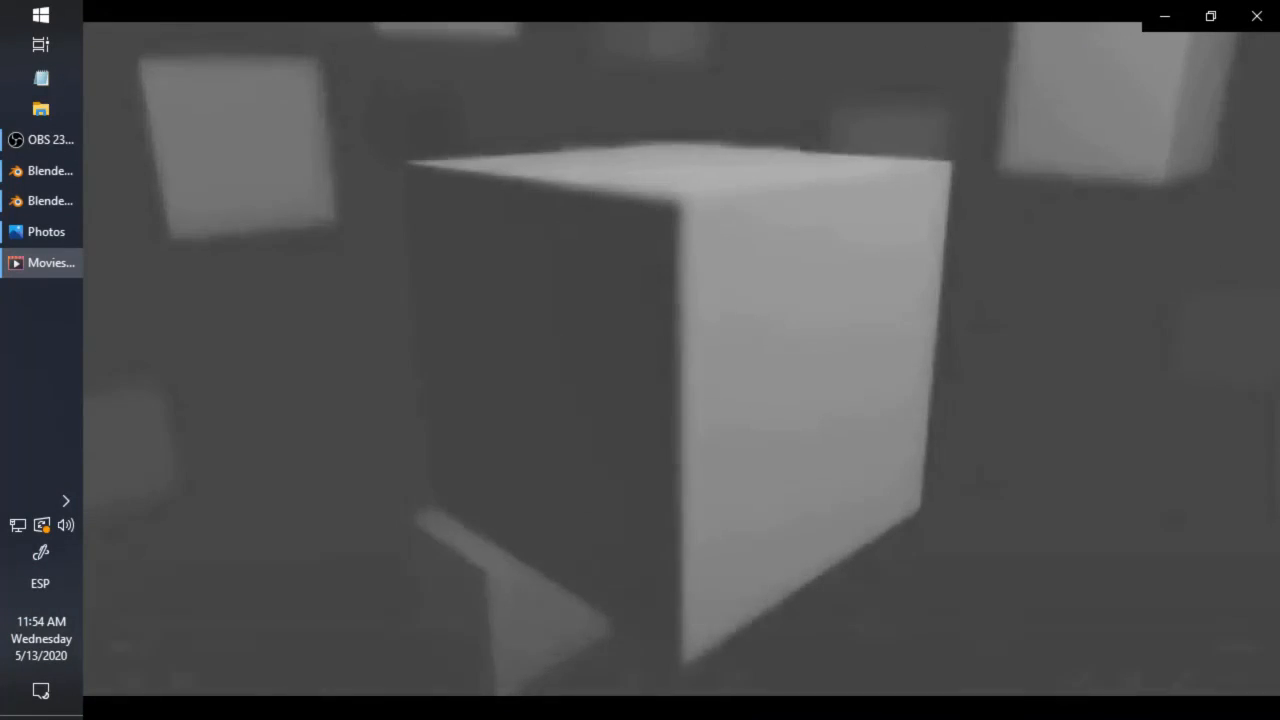
left_click(683, 683)
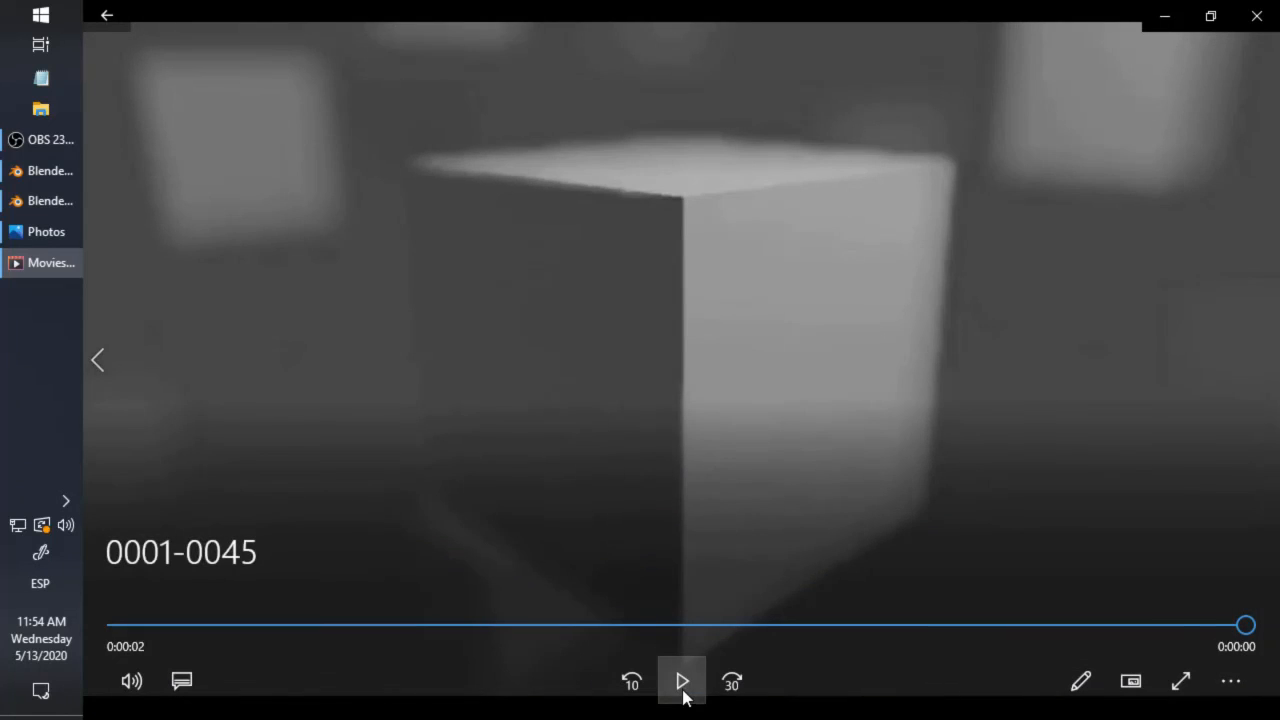
left_click(28, 199)
left_click(30, 171)
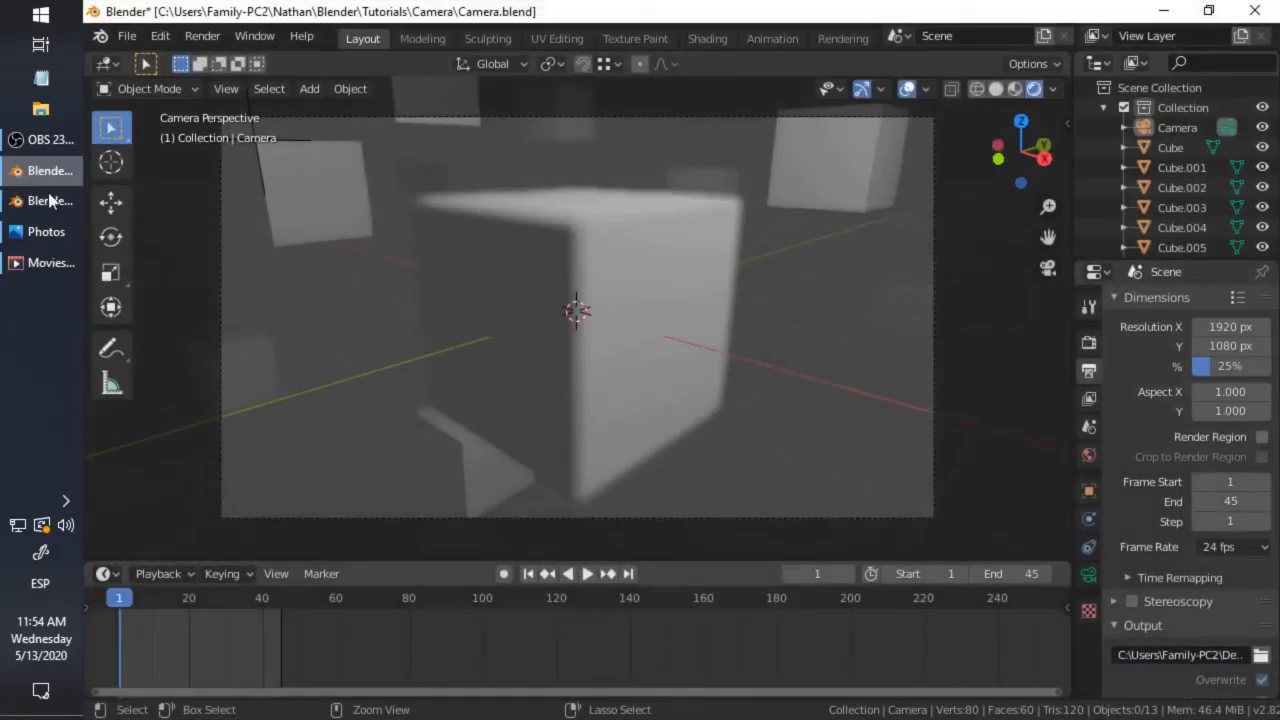
Step: Set the render resolution percentage to 100% and the Eevee render samples to 64
left_click(1232, 366)
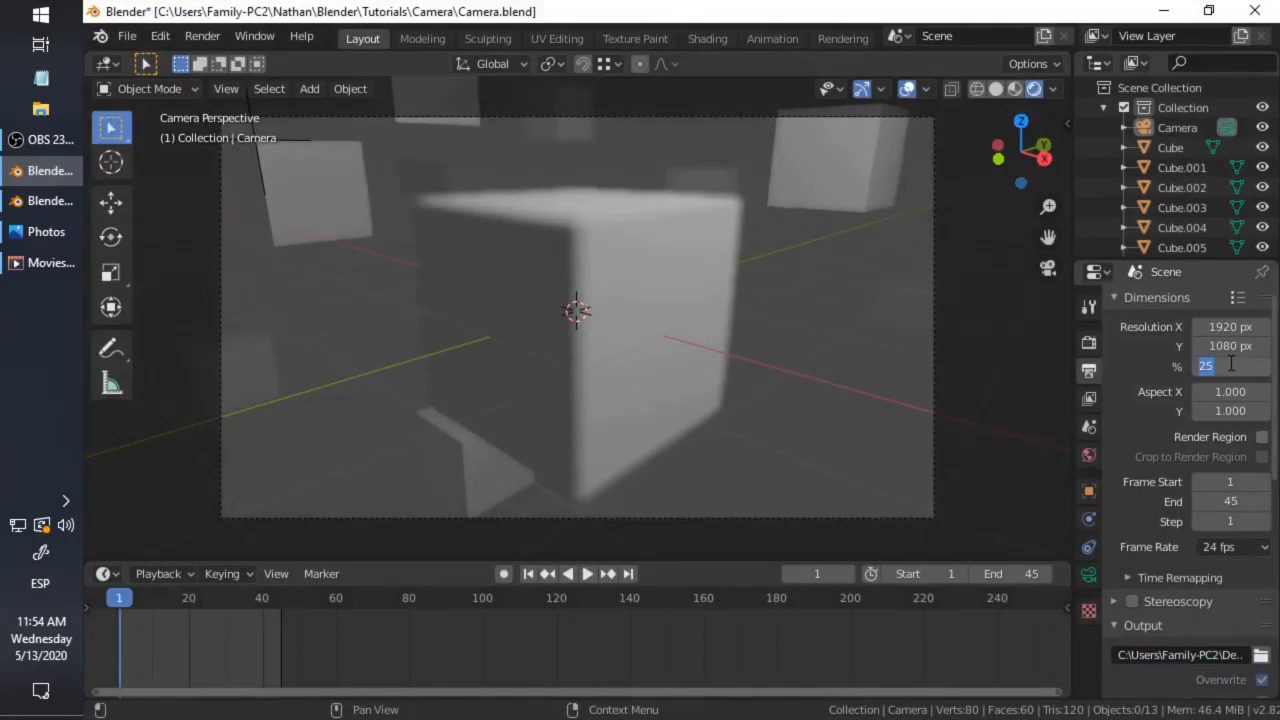
type("100")
key("Return")
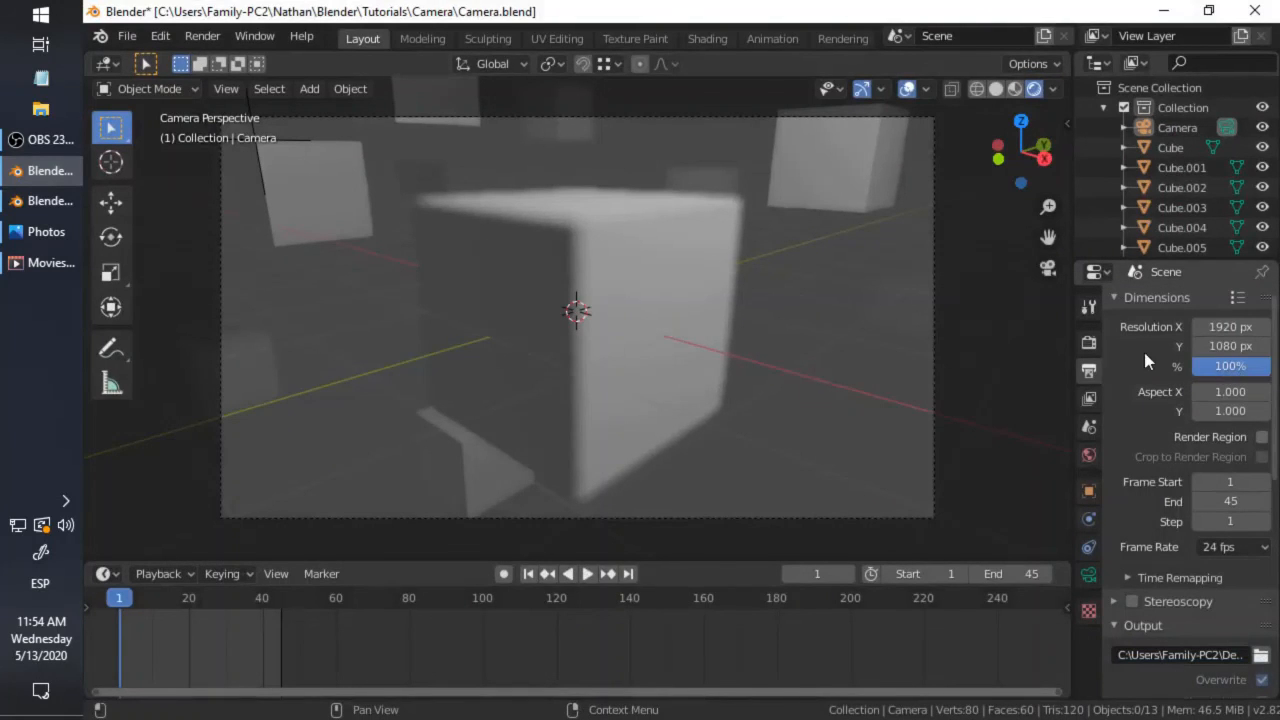
left_click(1091, 348)
left_click(1226, 360)
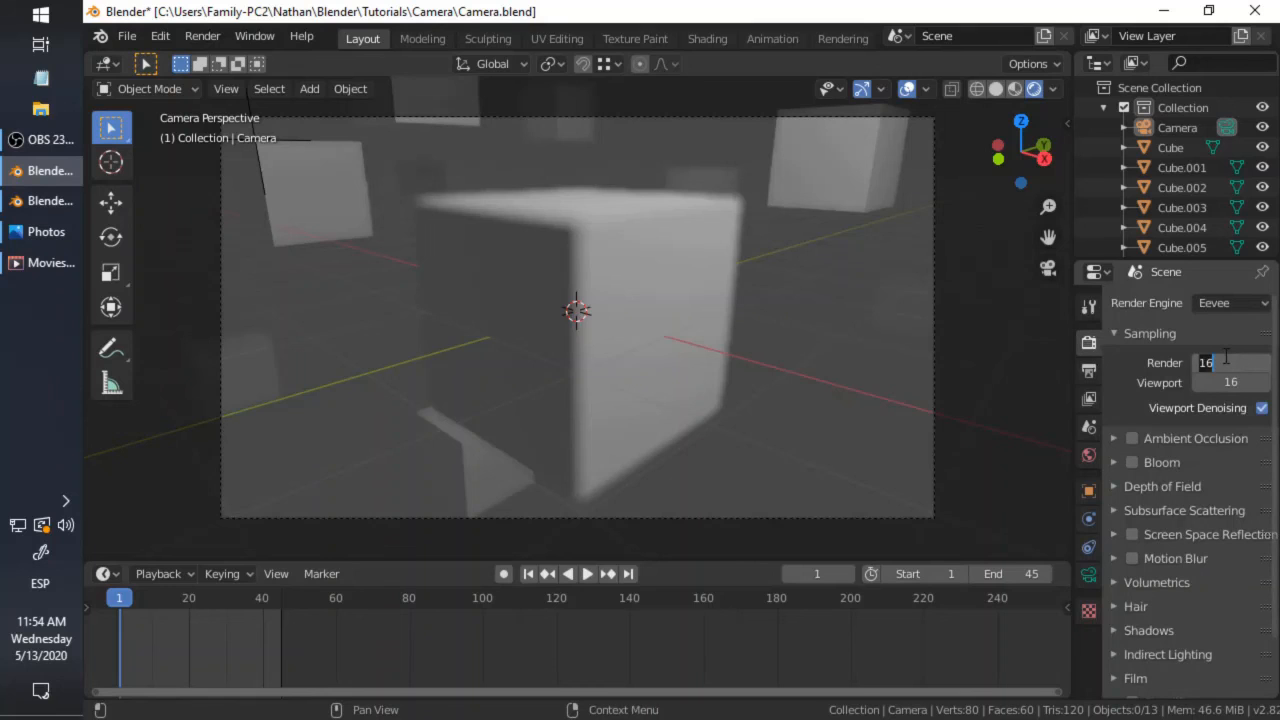
type("64")
key("Return")
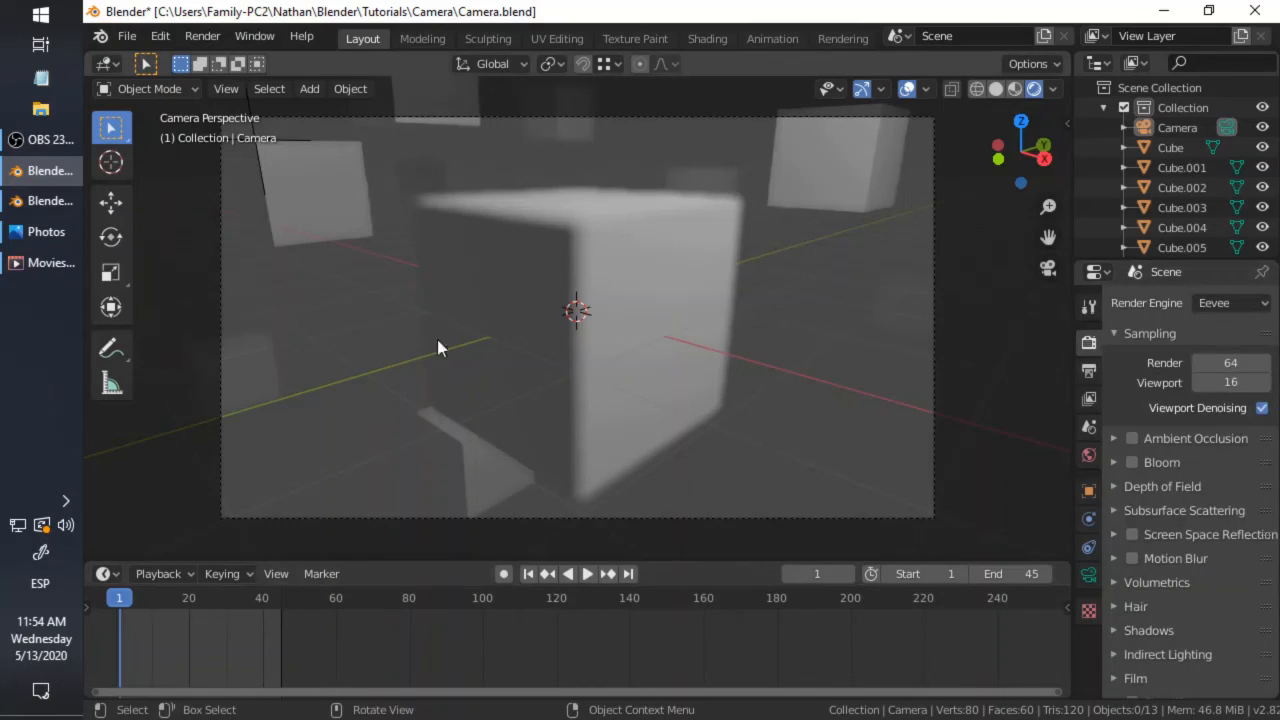
Step: Replay the 0001-0045 video in the video player to check the focus shift, and return to Blender's main window
left_click(45, 263)
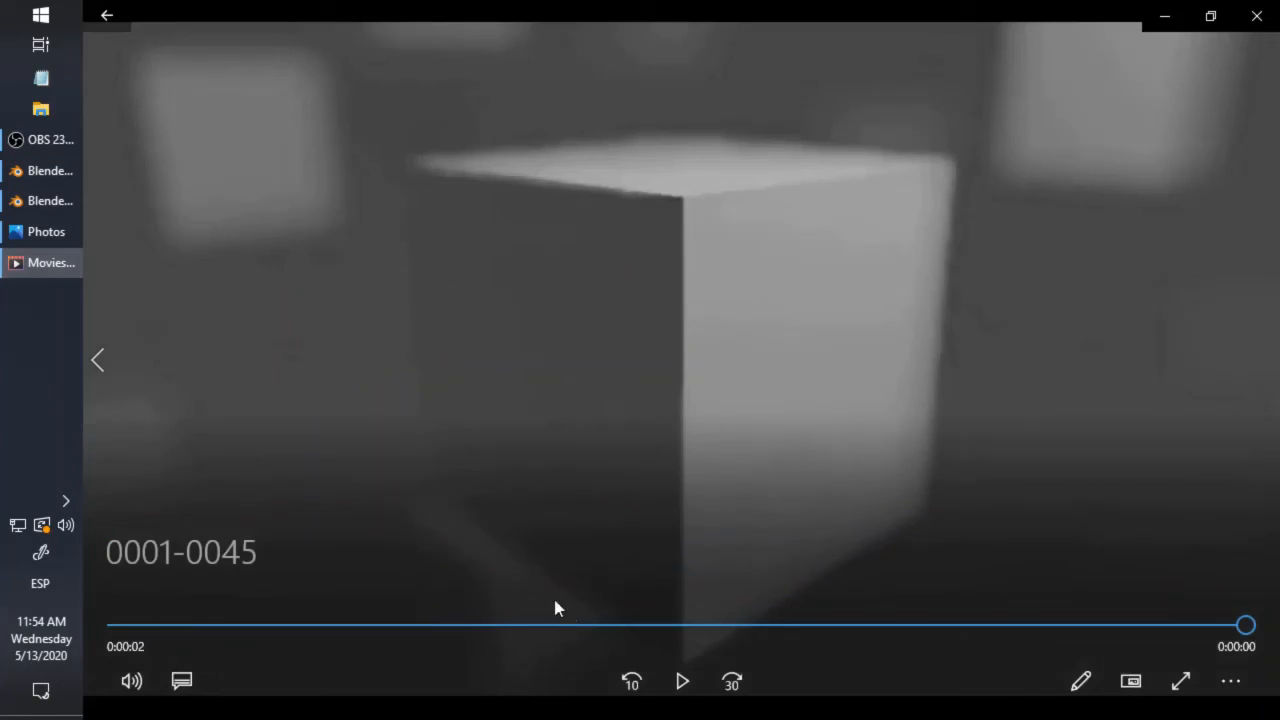
left_click(688, 694)
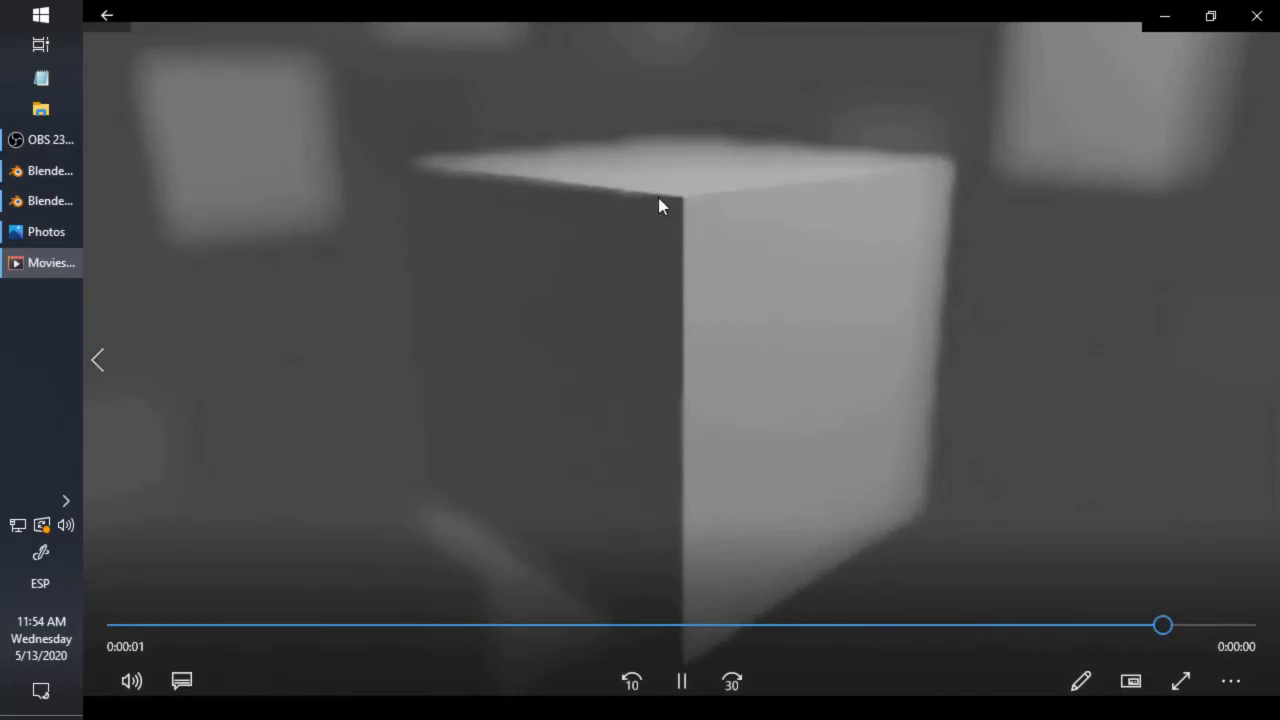
left_click(686, 694)
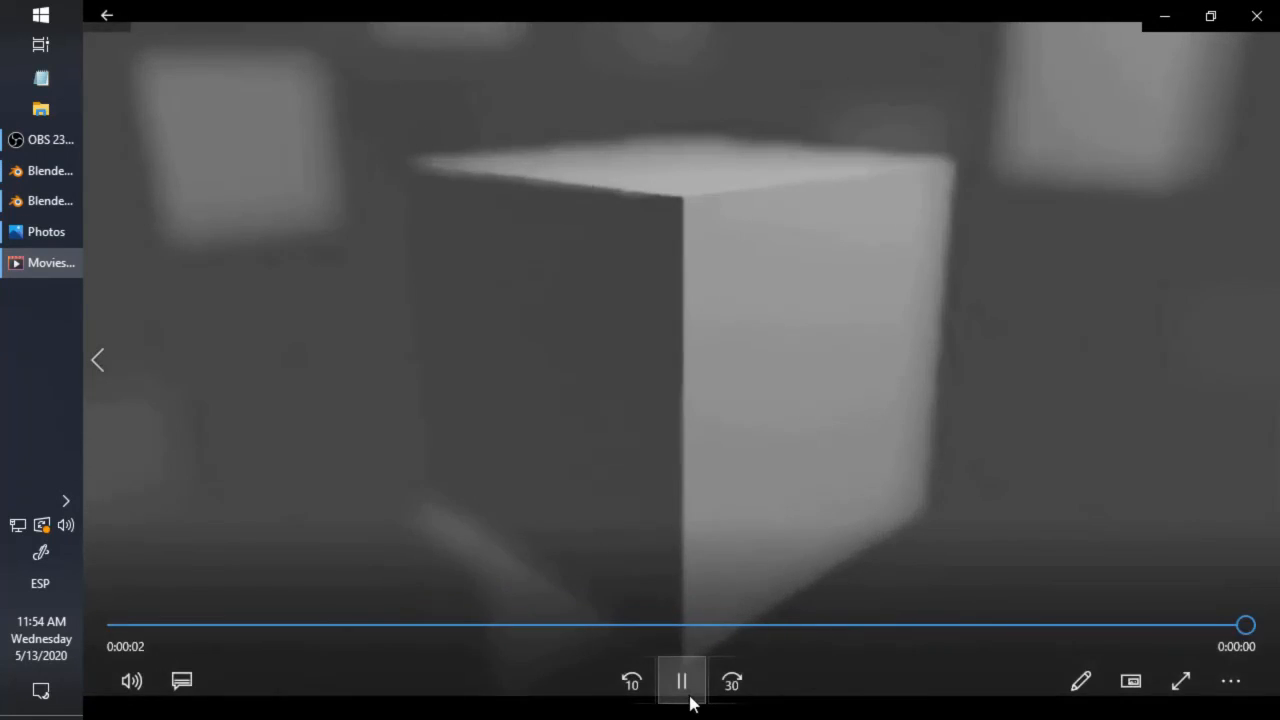
left_click(688, 700)
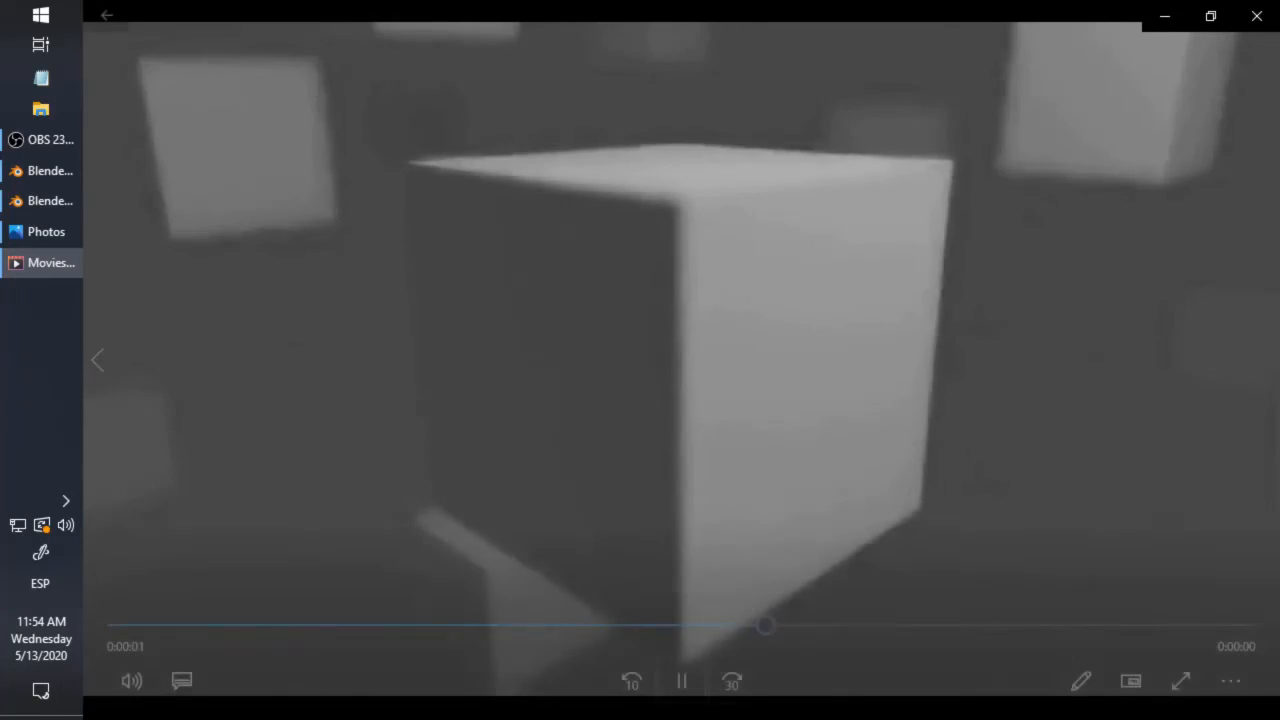
left_click(34, 200)
left_click(33, 182)
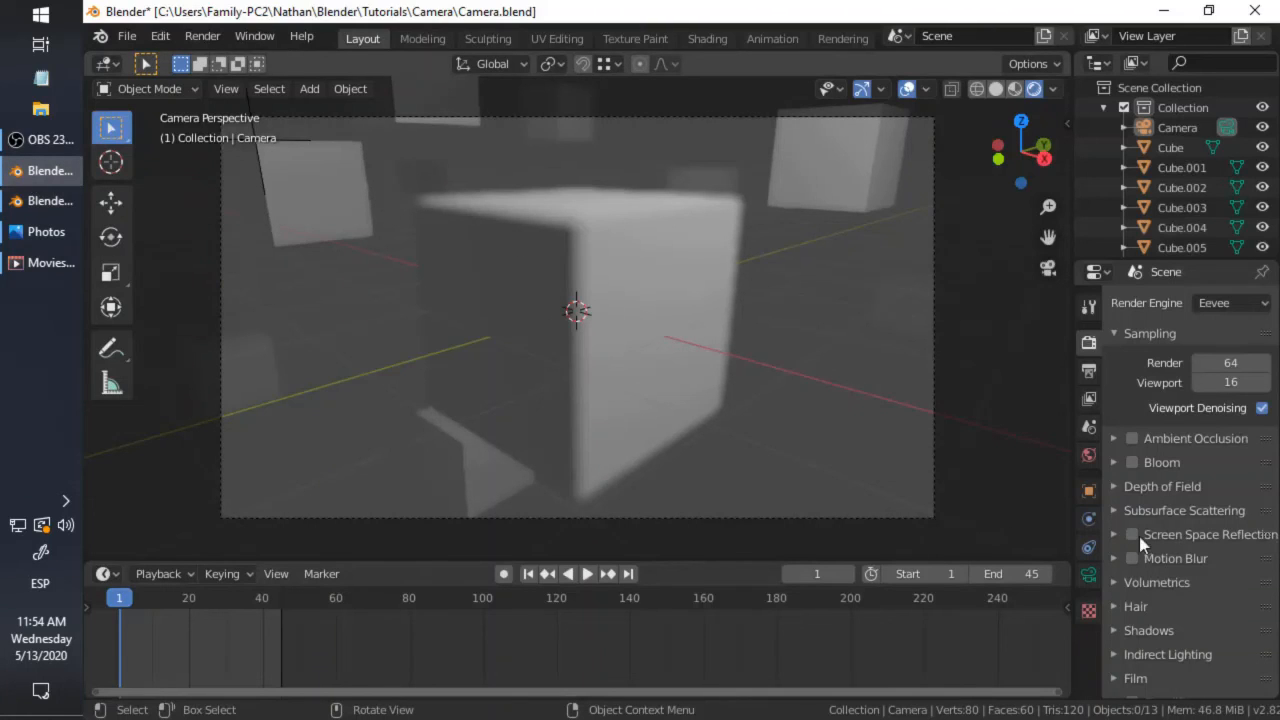
Step: Review the camera's lens, depth of field and aperture settings
scroll(1141, 548, "down", 2)
left_click(1089, 574)
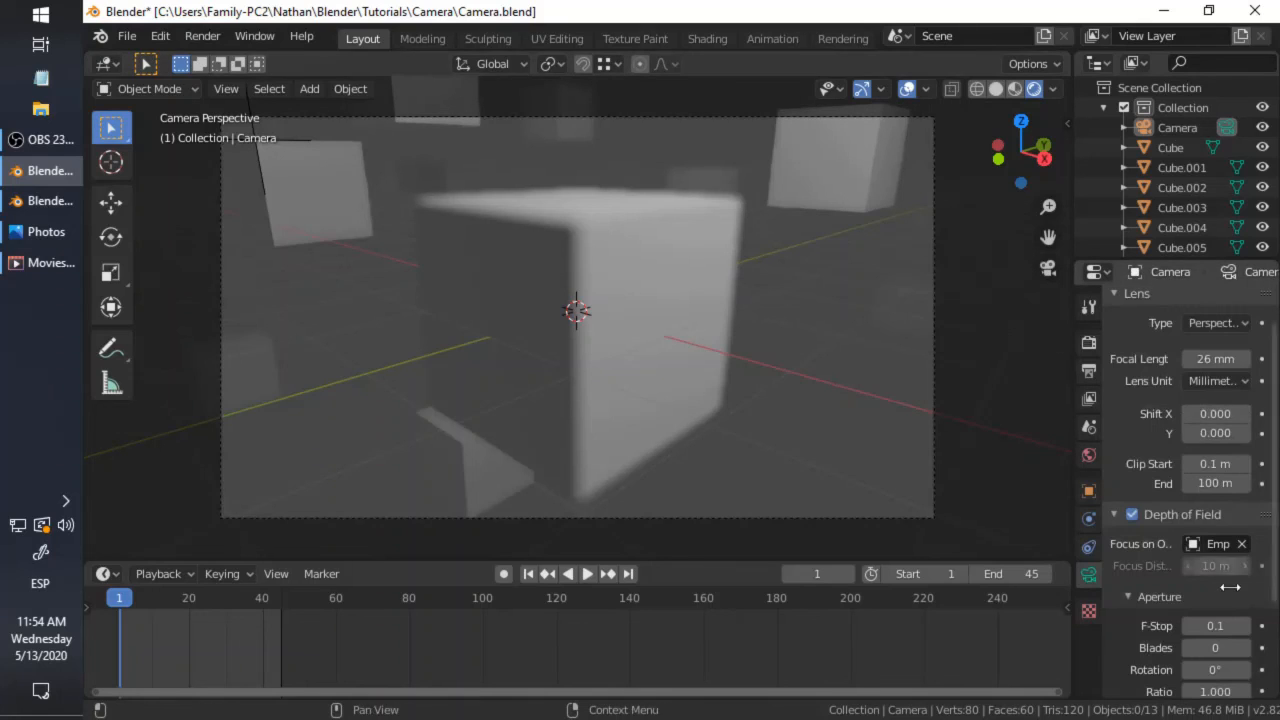
scroll(1228, 587, "down", 4)
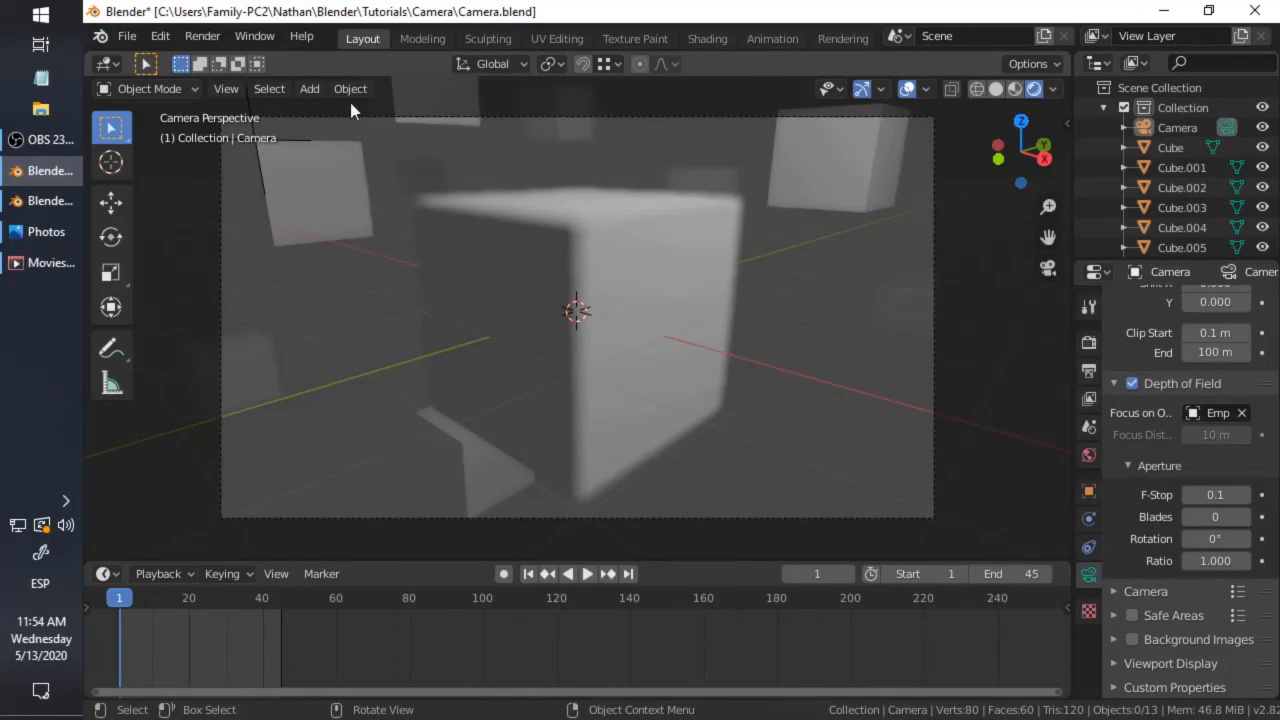